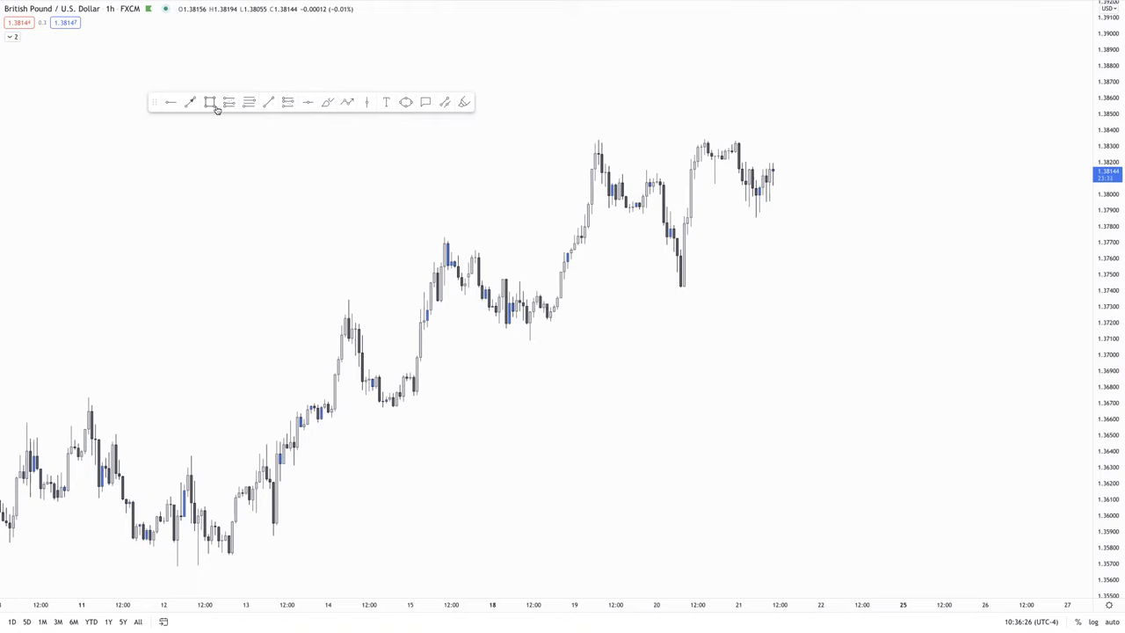
Draw a horizontal trend line at 1.37343 from the 14 October swing high to the 15 October candle that breaks it
drag(374, 188, 451, 142)
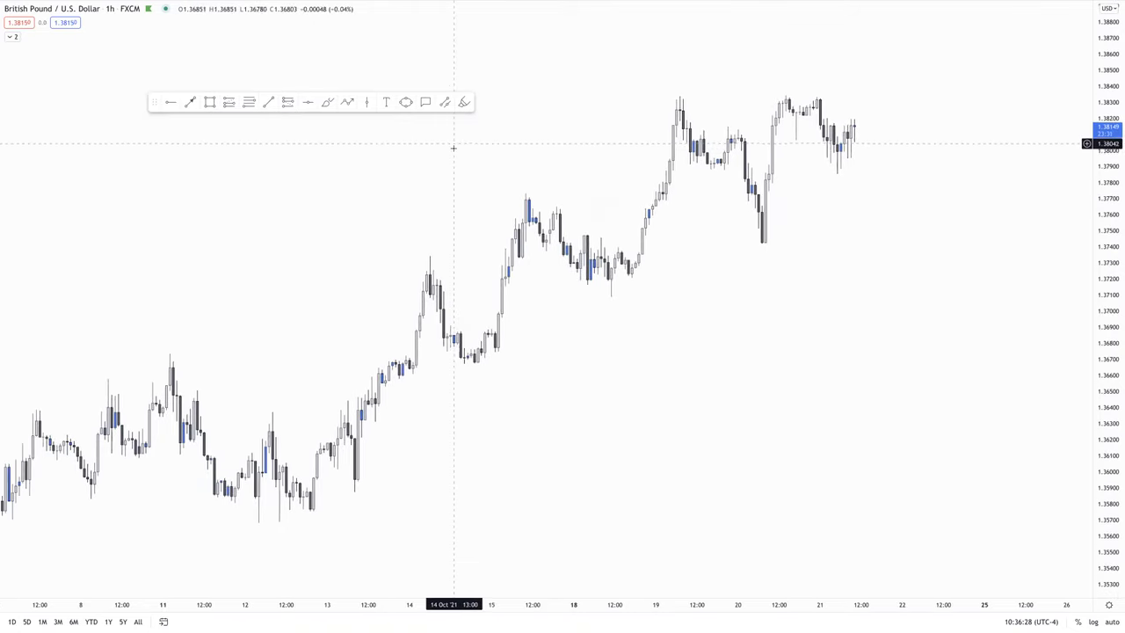
scroll(453, 147, down, 8)
scroll(347, 128, up, 5)
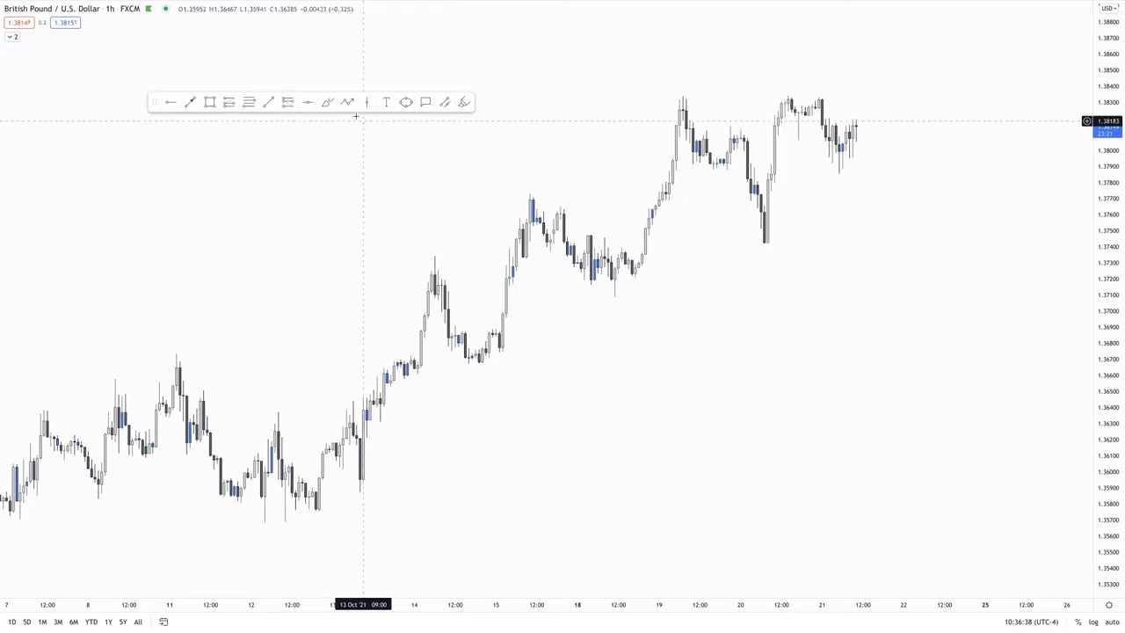
click(270, 104)
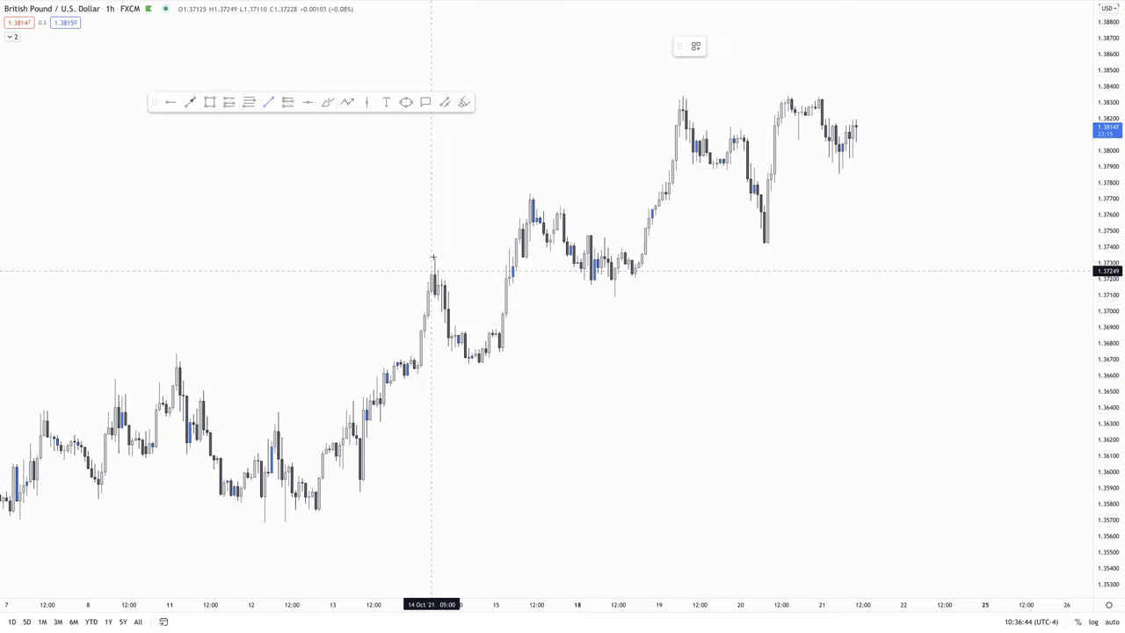
click(434, 256)
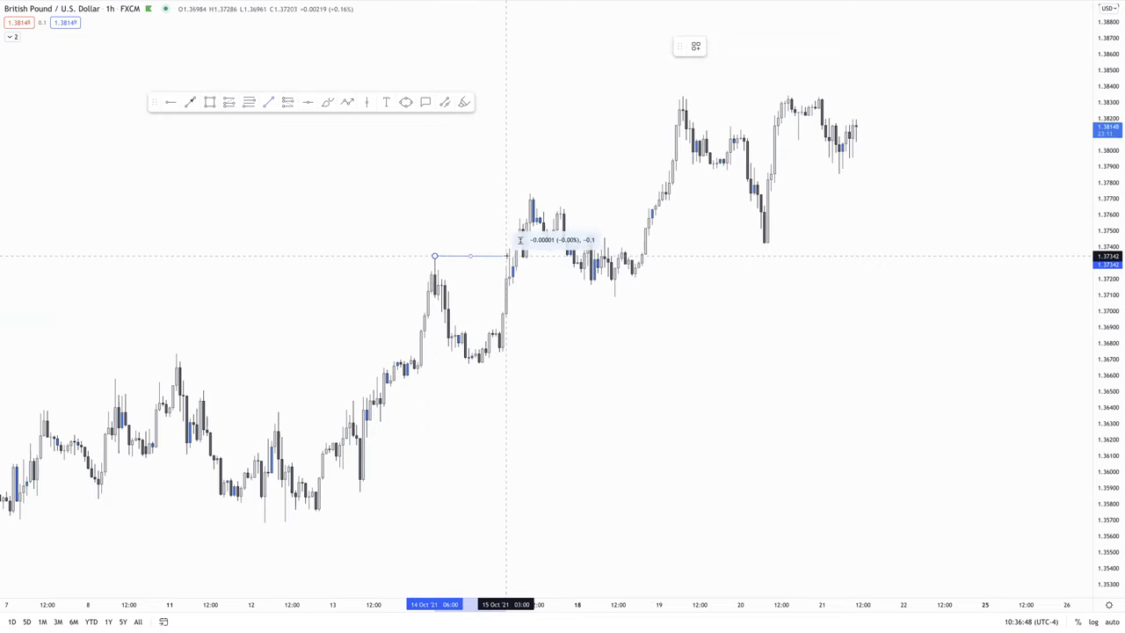
click(506, 255)
click(789, 46)
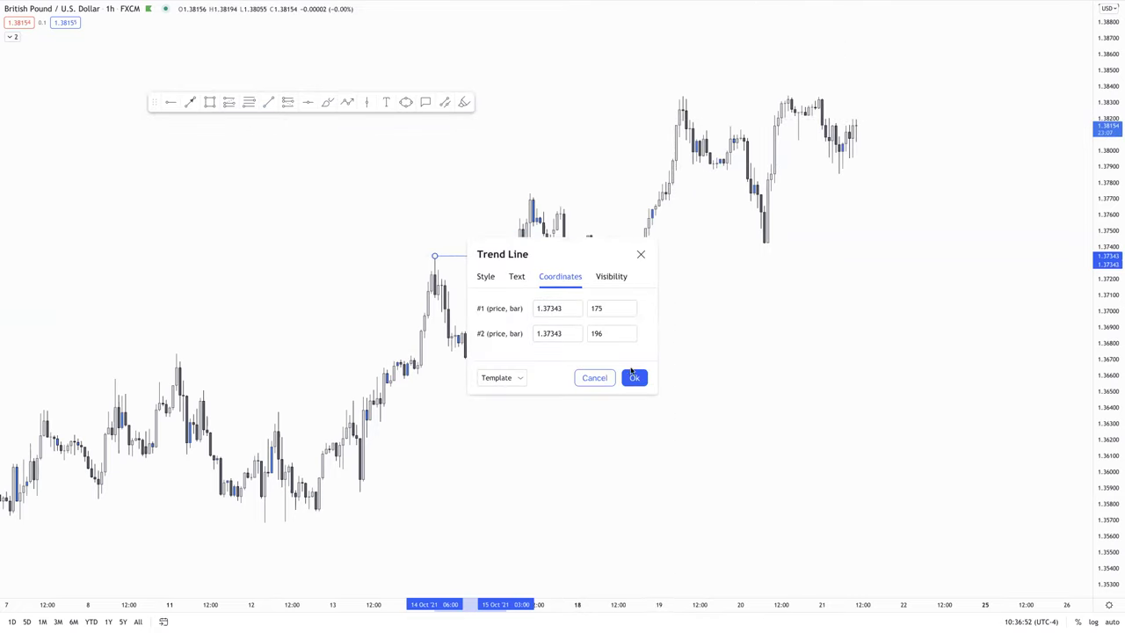
click(632, 376)
click(442, 249)
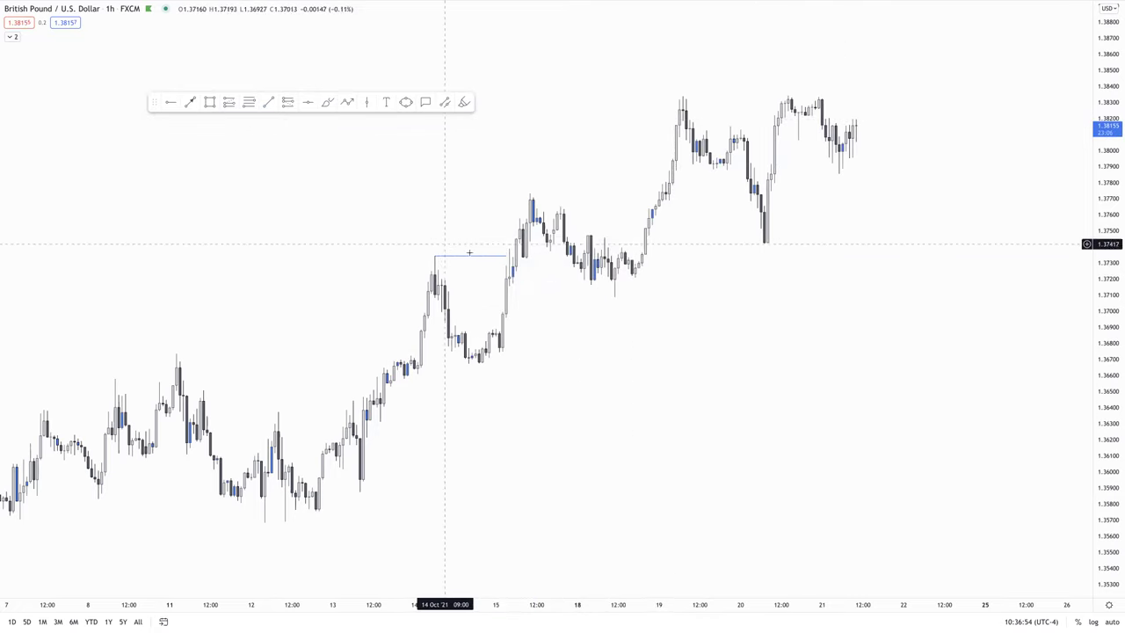
Duplicate the trend line onto the 15 October swing high at 1.37734
drag(470, 260, 567, 194)
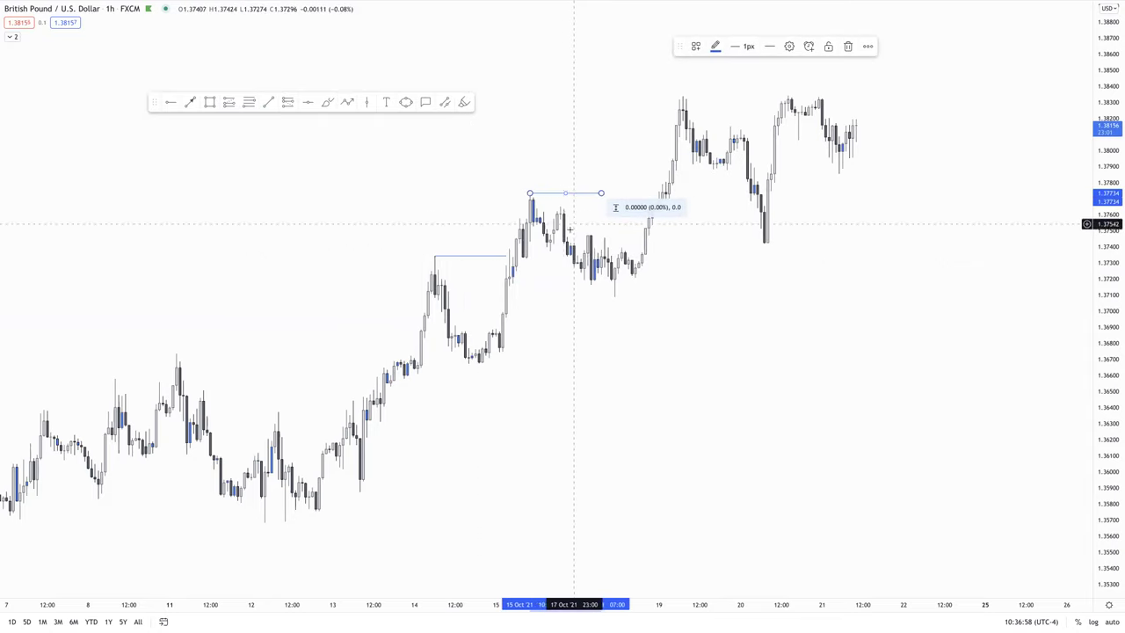
click(569, 229)
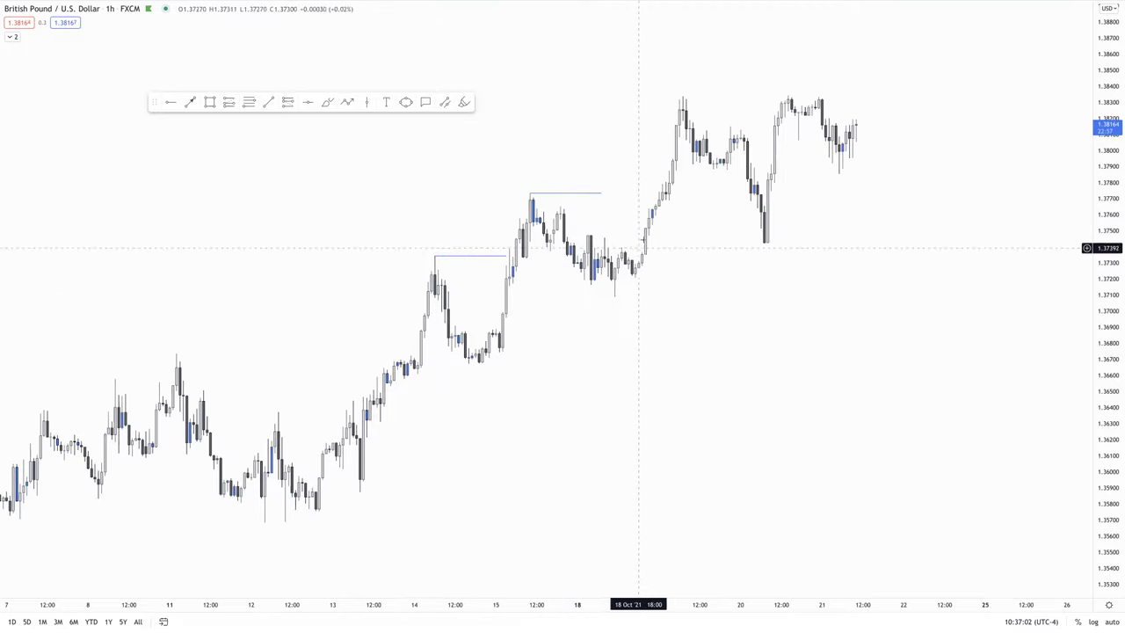
Mark the 18 October swing low with a small ellipse around the wick's tip
click(406, 104)
click(601, 293)
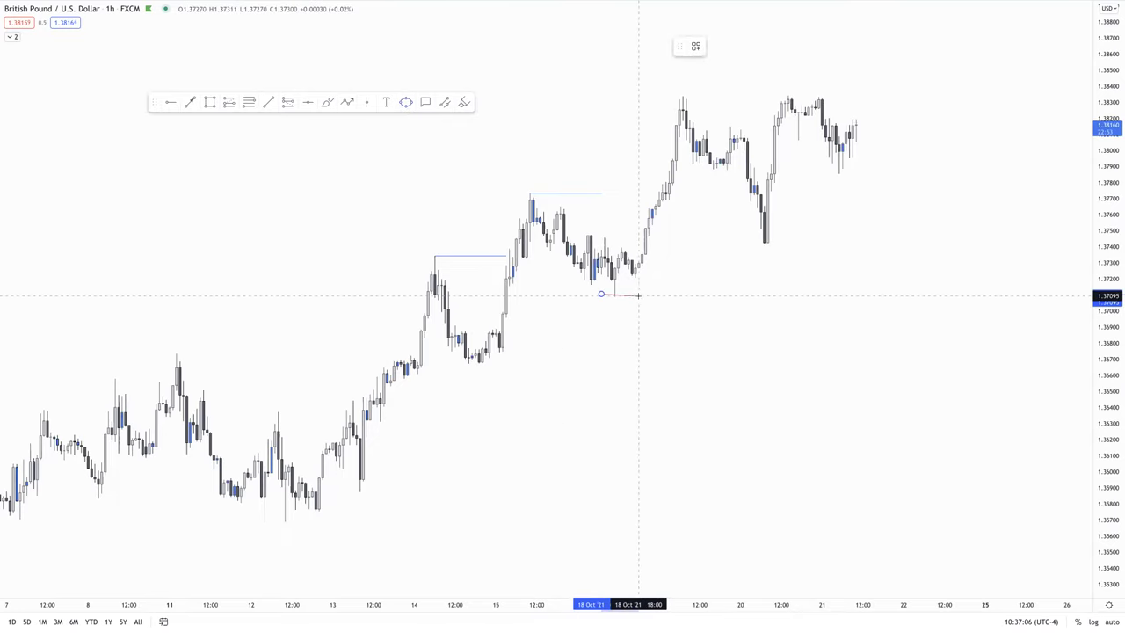
click(631, 302)
right_click(690, 264)
Extend the 1.37734 trend line to 18 October 23:00, keeping it horizontal
click(648, 243)
click(551, 194)
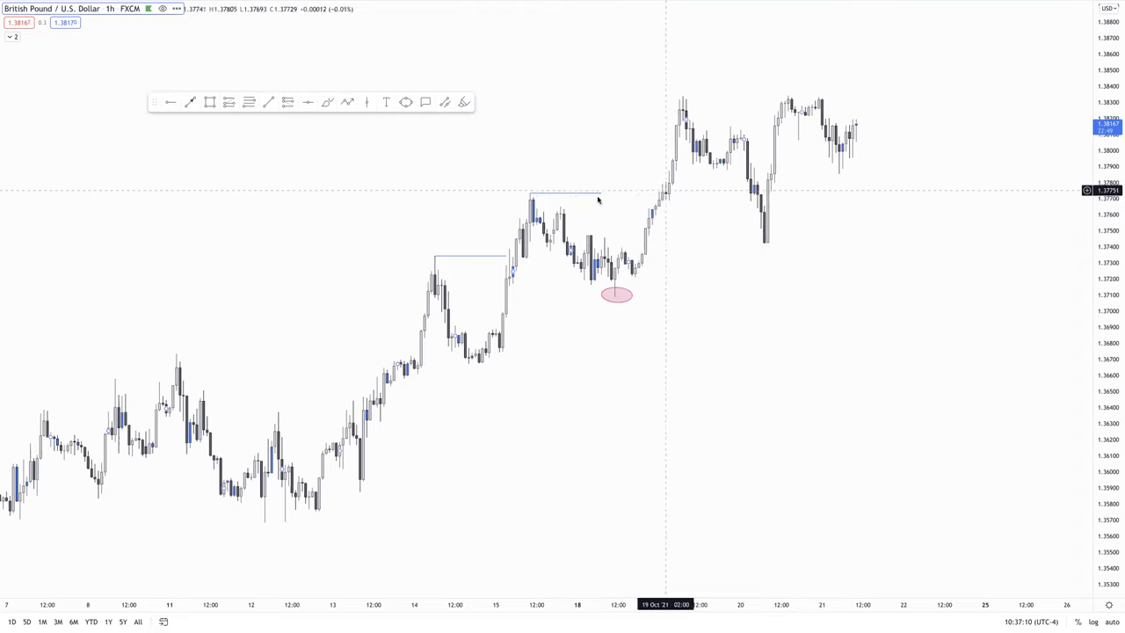
drag(601, 194, 654, 195)
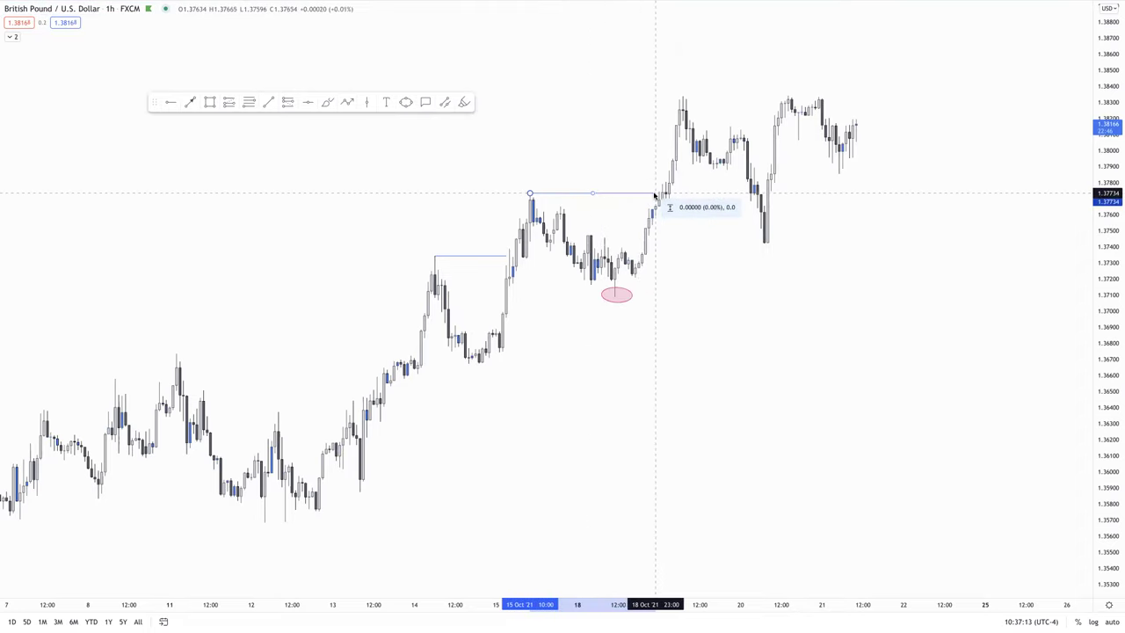
click(602, 231)
Delete the ellipse at the 18 October swing low
drag(701, 184, 595, 196)
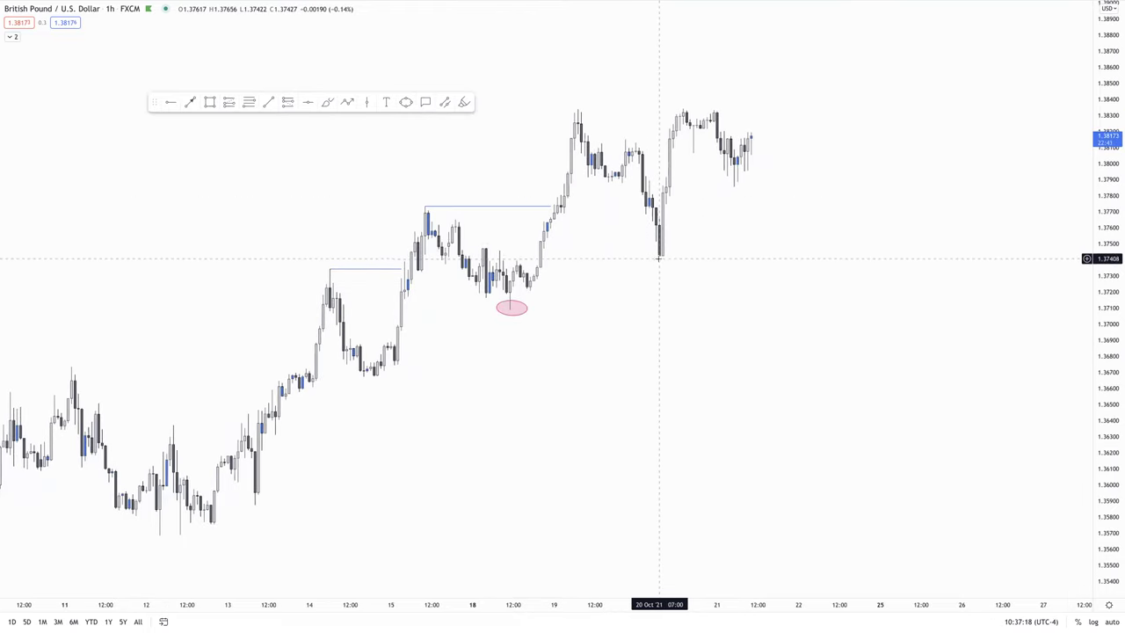
click(510, 311)
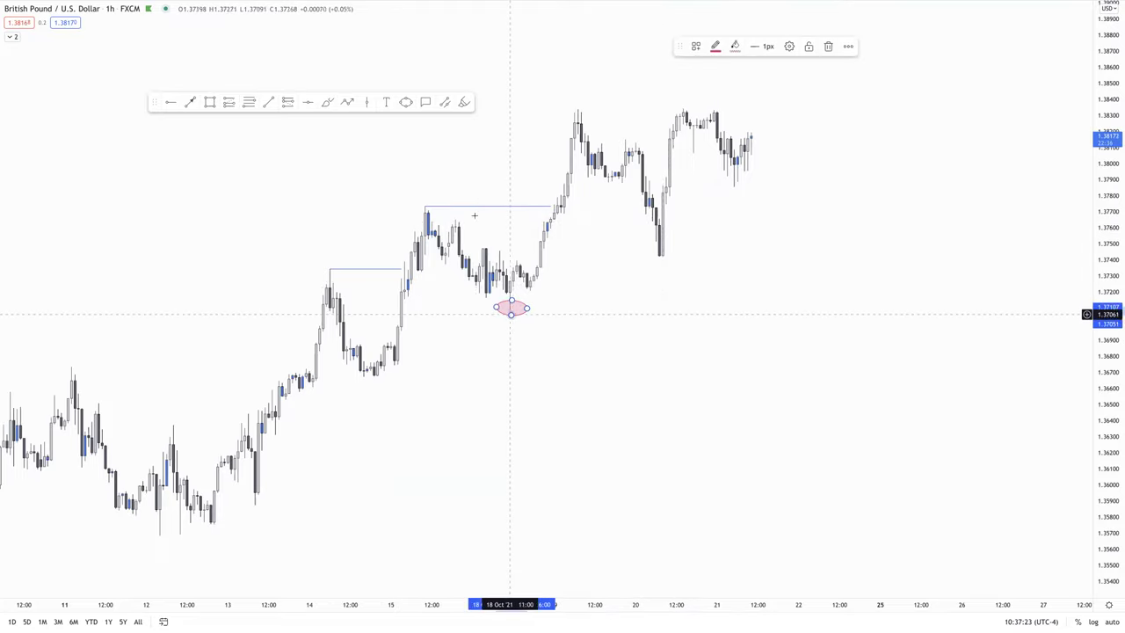
click(827, 46)
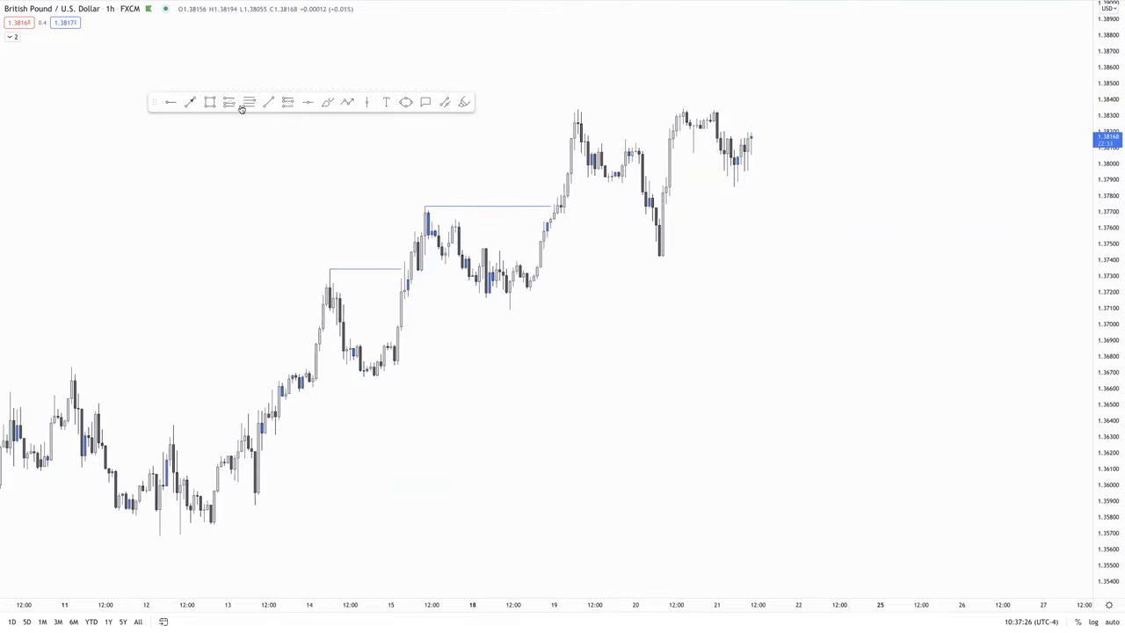
Copy the 14 October trend line to the 19 October high at 1.38336 and extend it to 20 October 23:00
click(377, 269)
drag(376, 274, 581, 109)
drag(652, 110, 716, 112)
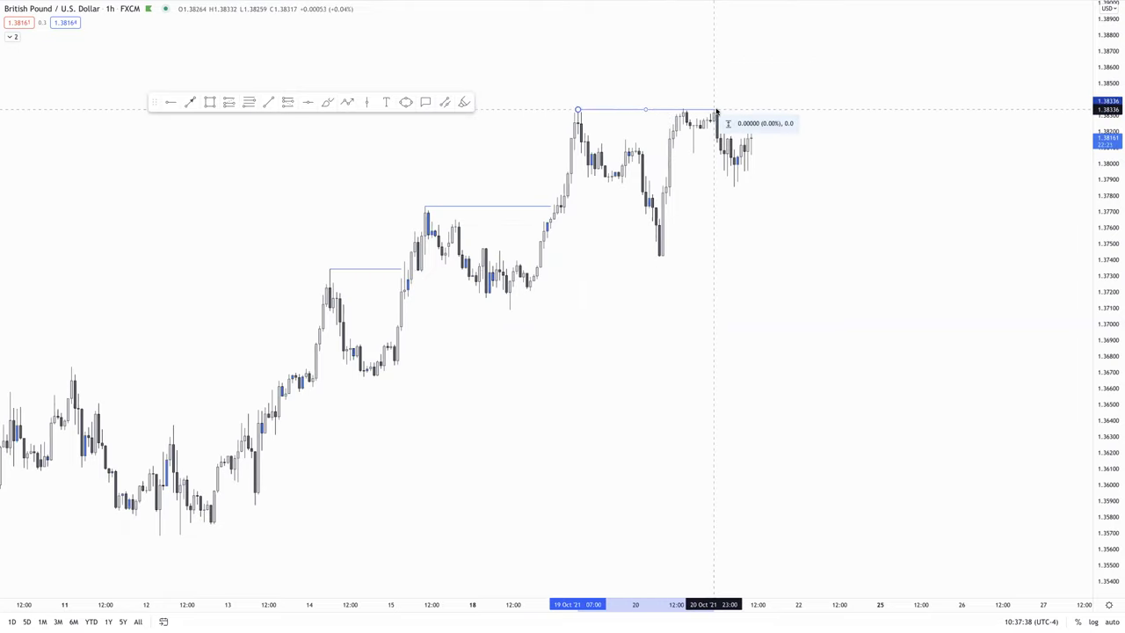
Delete the horizontal trend line at the 19 October high
scroll(597, 105, down, 2)
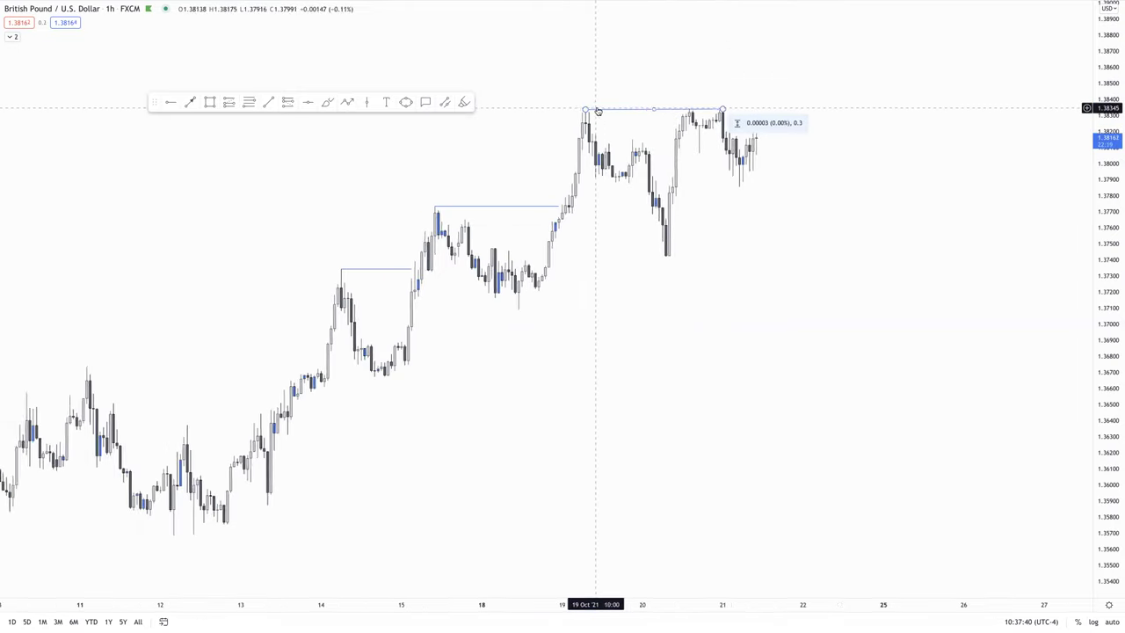
scroll(600, 107, up, 1)
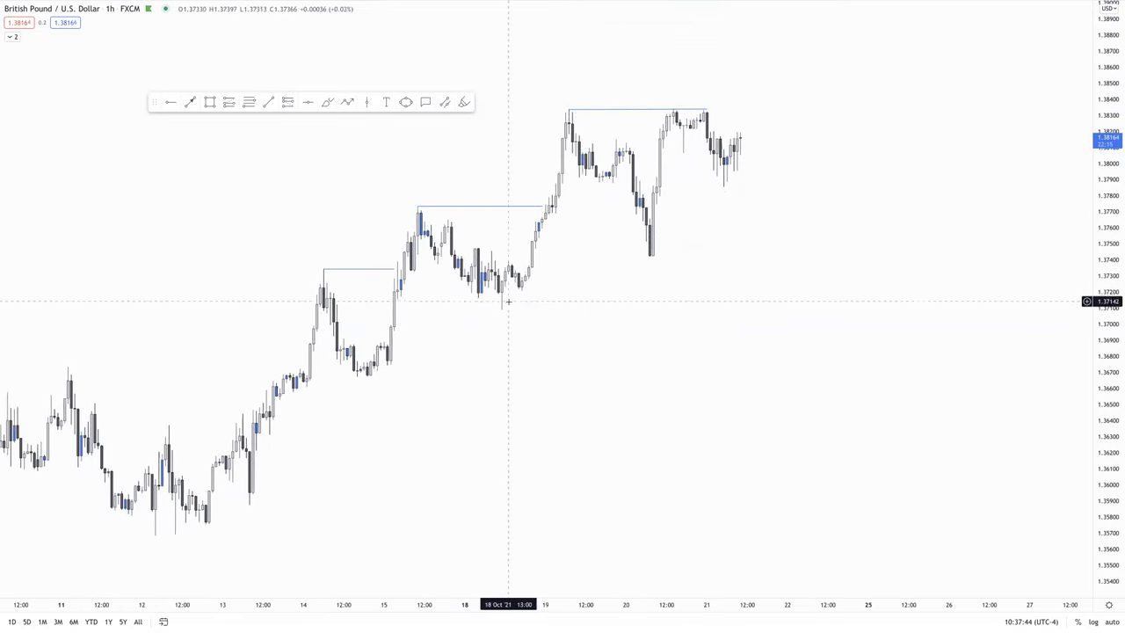
scroll(519, 299, down, 2)
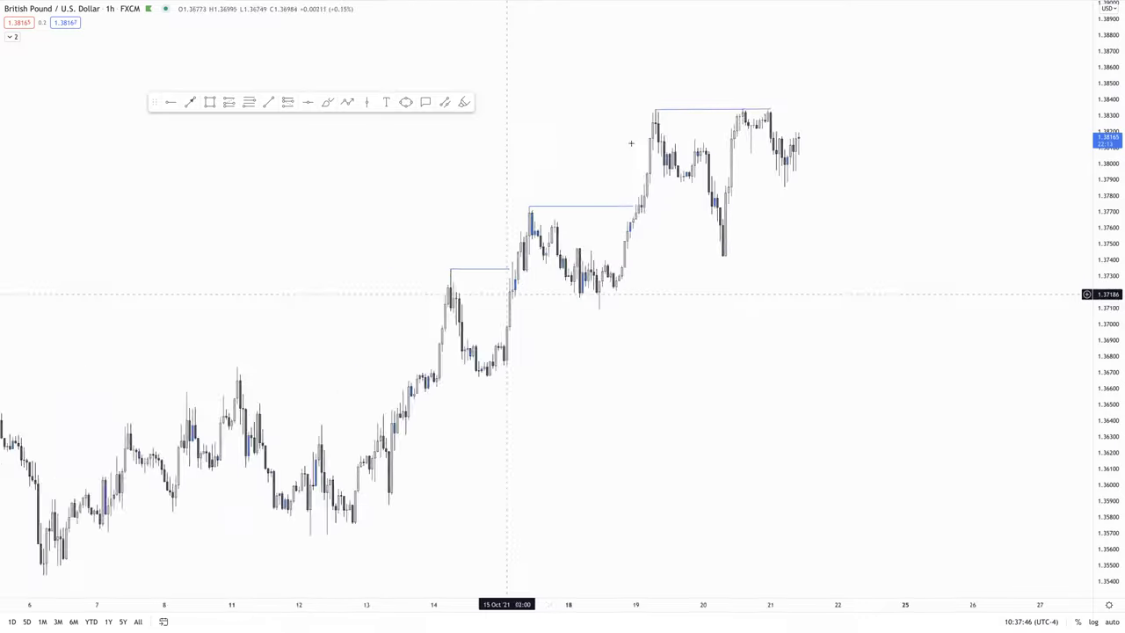
click(663, 113)
key(Delete)
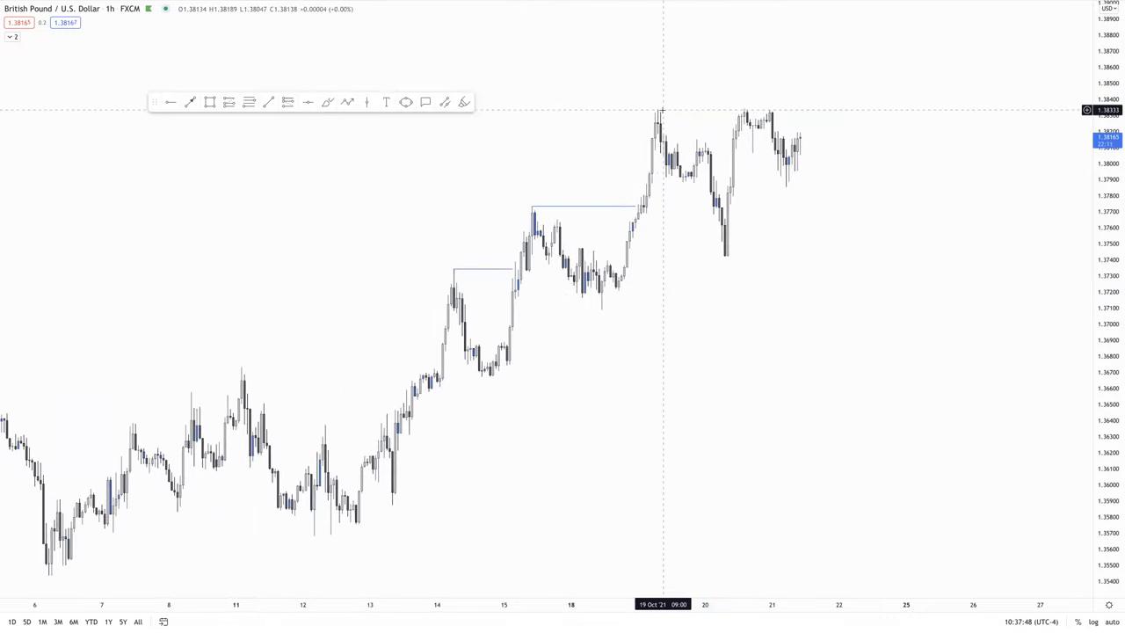
Draw a rectangle zone over the last down candle before the 15 October rally, about 1.3689 to 1.3674, extending to 19 October
scroll(471, 322, down, 3)
scroll(489, 324, up, 2)
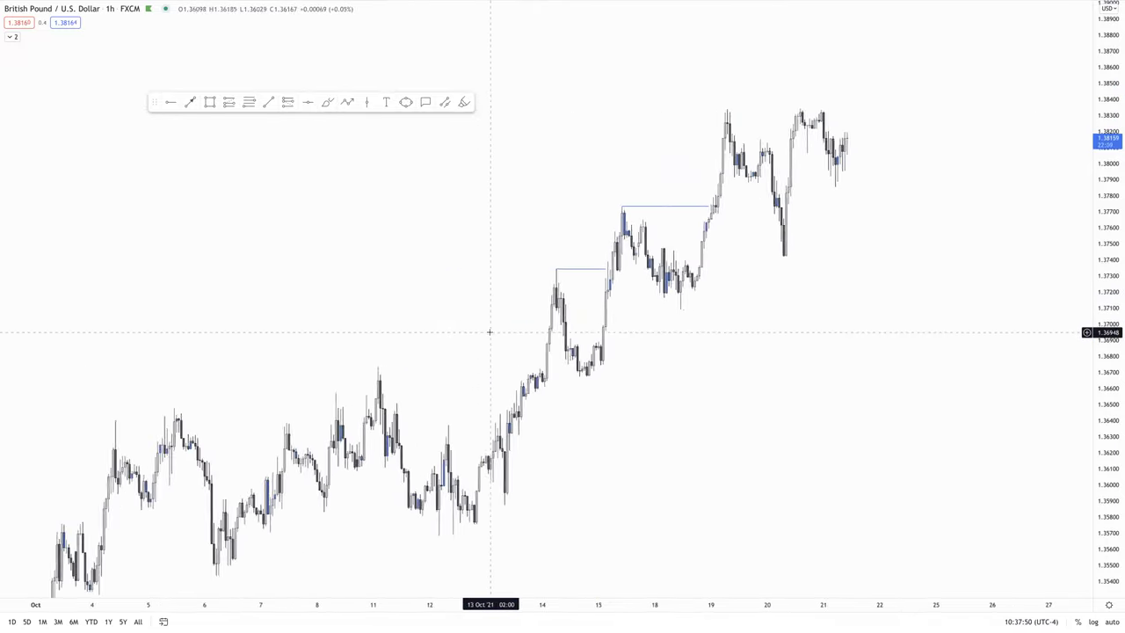
scroll(532, 273, right, 5)
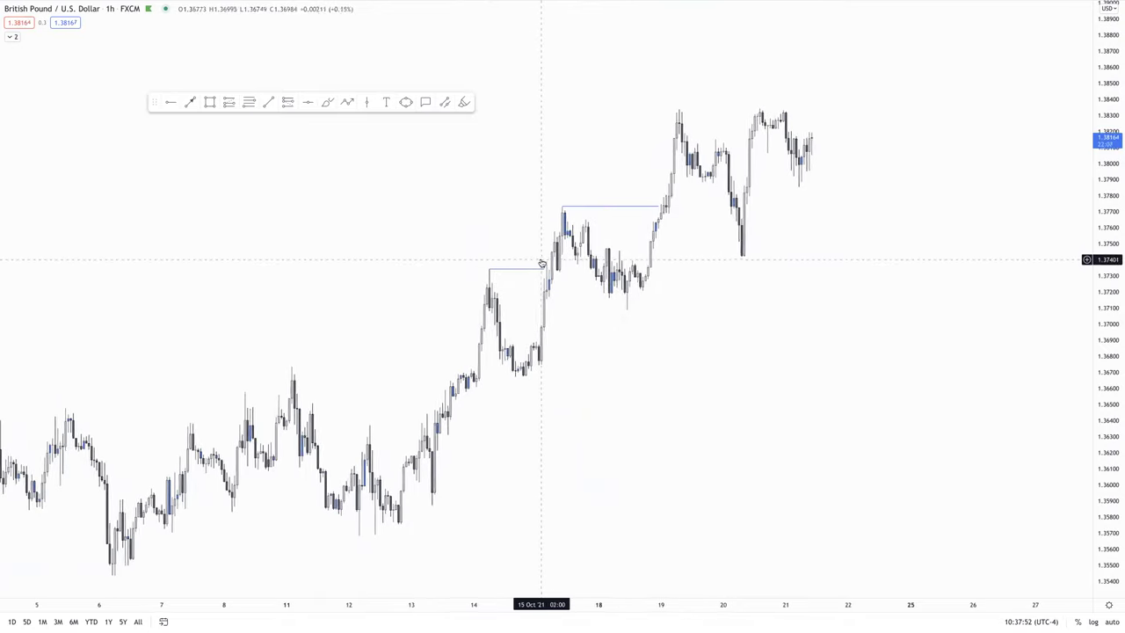
scroll(528, 275, right, 5)
scroll(401, 266, up, 3)
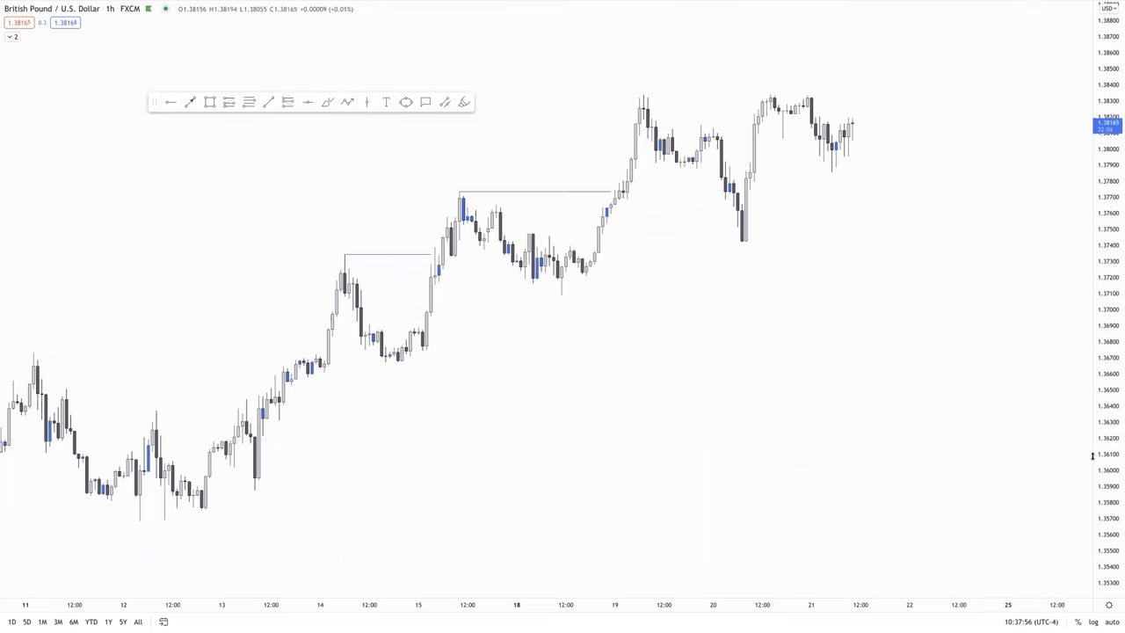
drag(1096, 456, 1095, 296)
drag(647, 344, 735, 406)
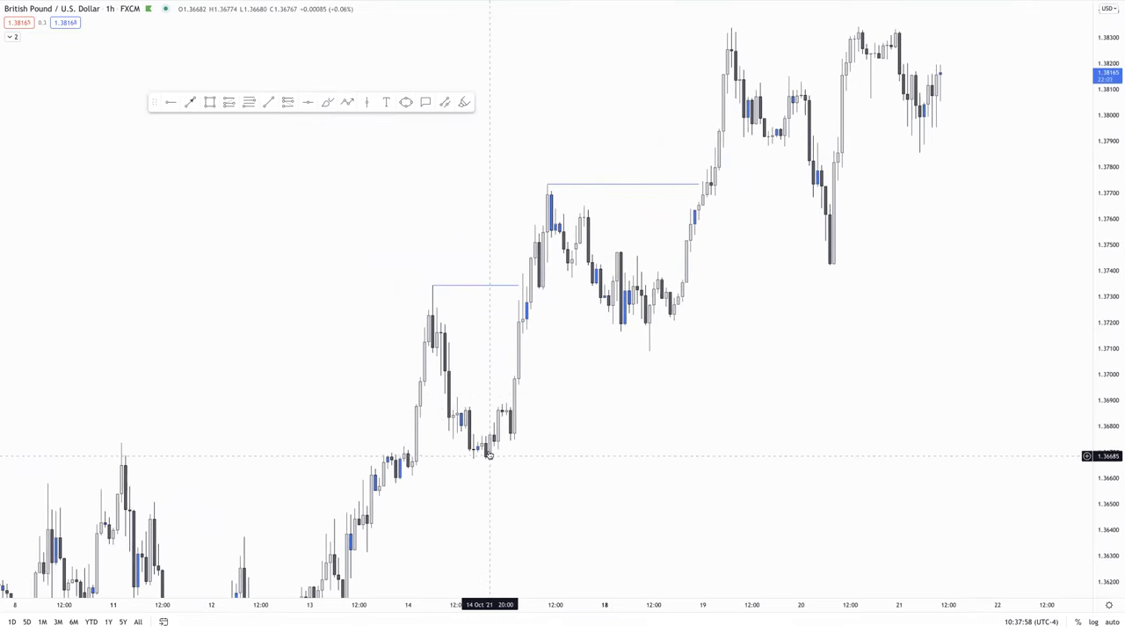
scroll(552, 284, up, 3)
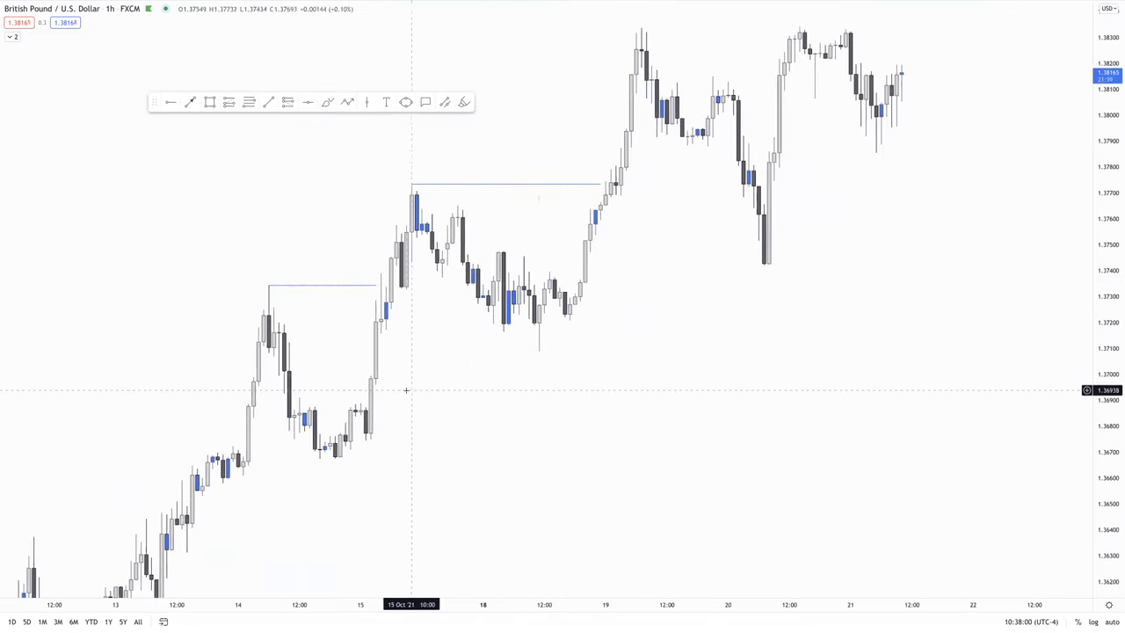
drag(418, 386, 516, 356)
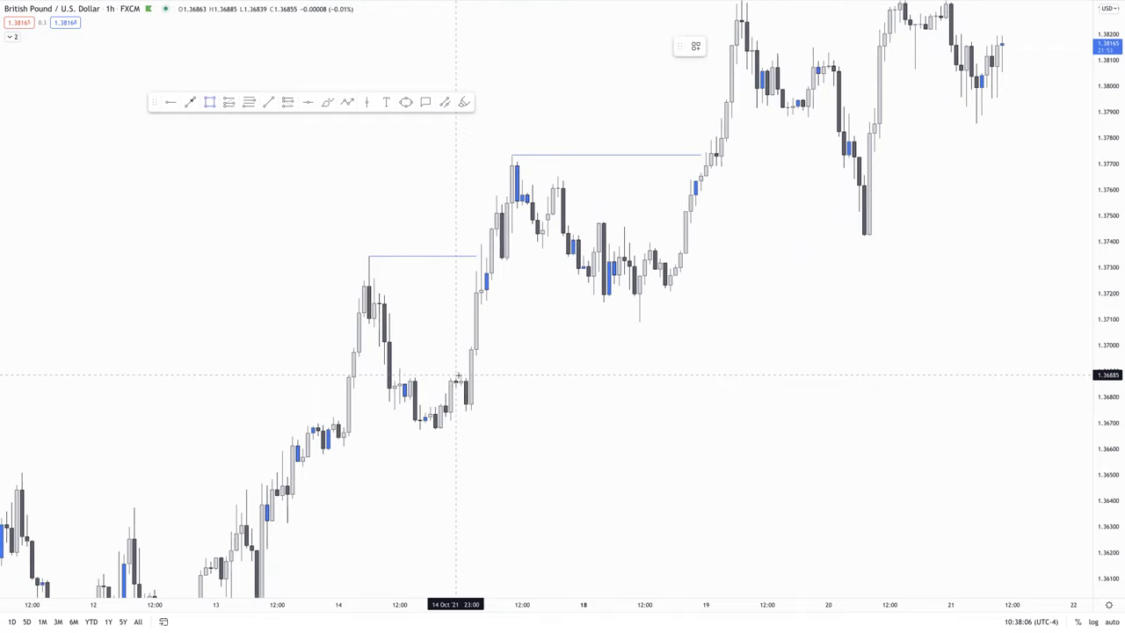
mouse_move(461, 375)
mouse_down()
mouse_move(463, 410)
mouse_move(754, 393)
mouse_up()
click(641, 460)
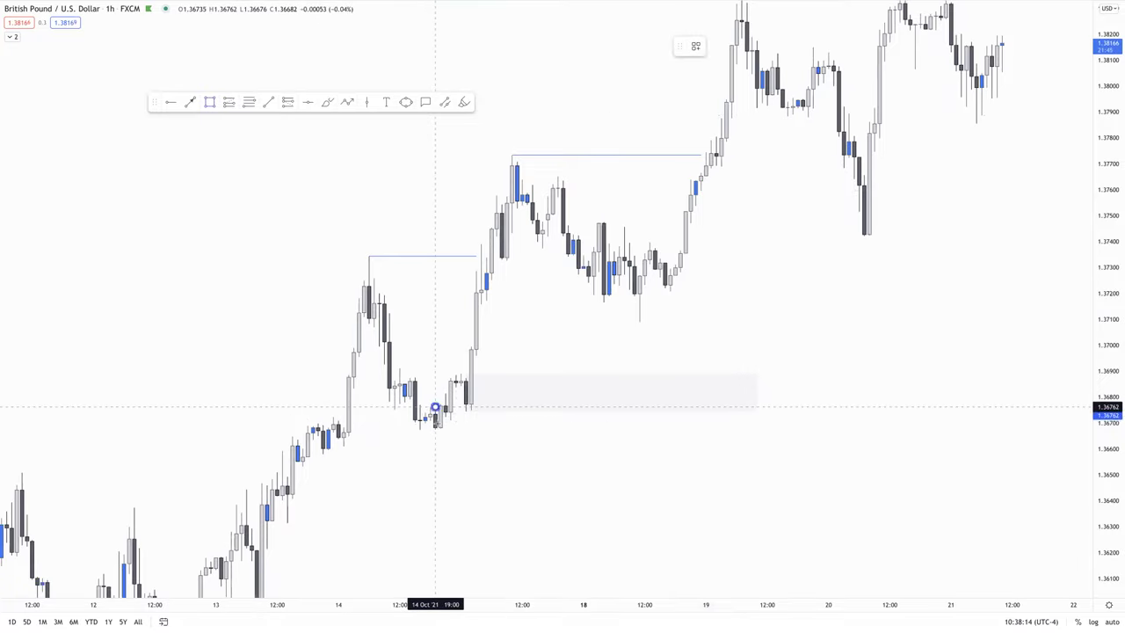
Draw a second rectangle zone over the 14 October 19:00 candle, about 1.3676 to 1.3668, extending to early 15 October
click(435, 430)
drag(435, 418, 490, 425)
click(526, 477)
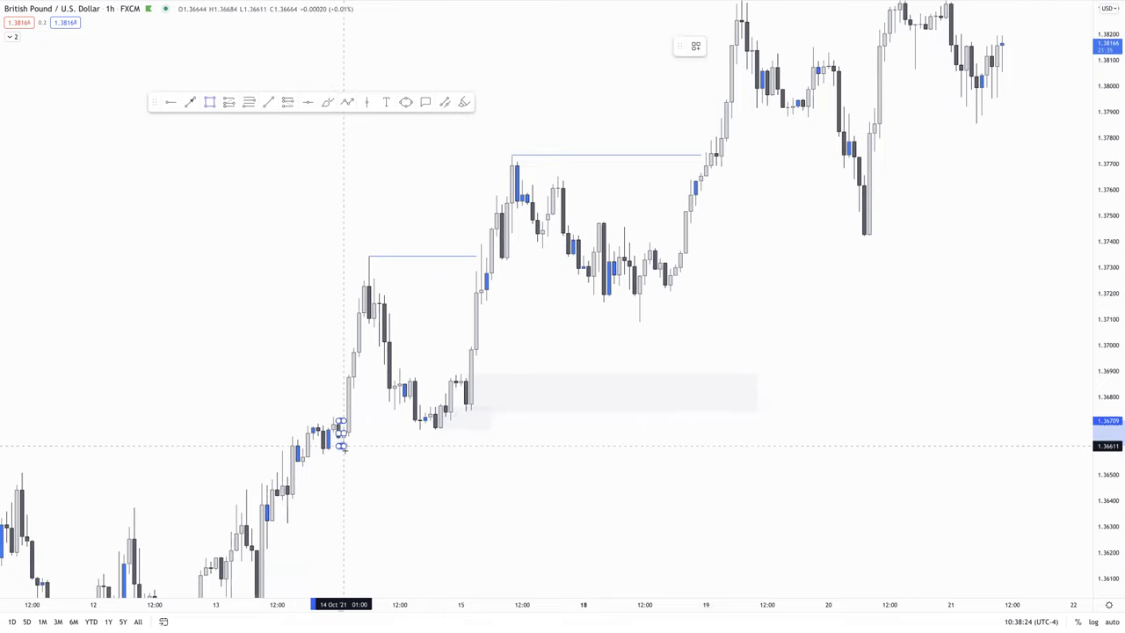
Draw a third rectangle zone from 1.36709 to 1.36611 at the 14 October 01:00 candle, extending to late 14 October
click(345, 435)
drag(347, 440, 444, 435)
click(477, 494)
click(360, 466)
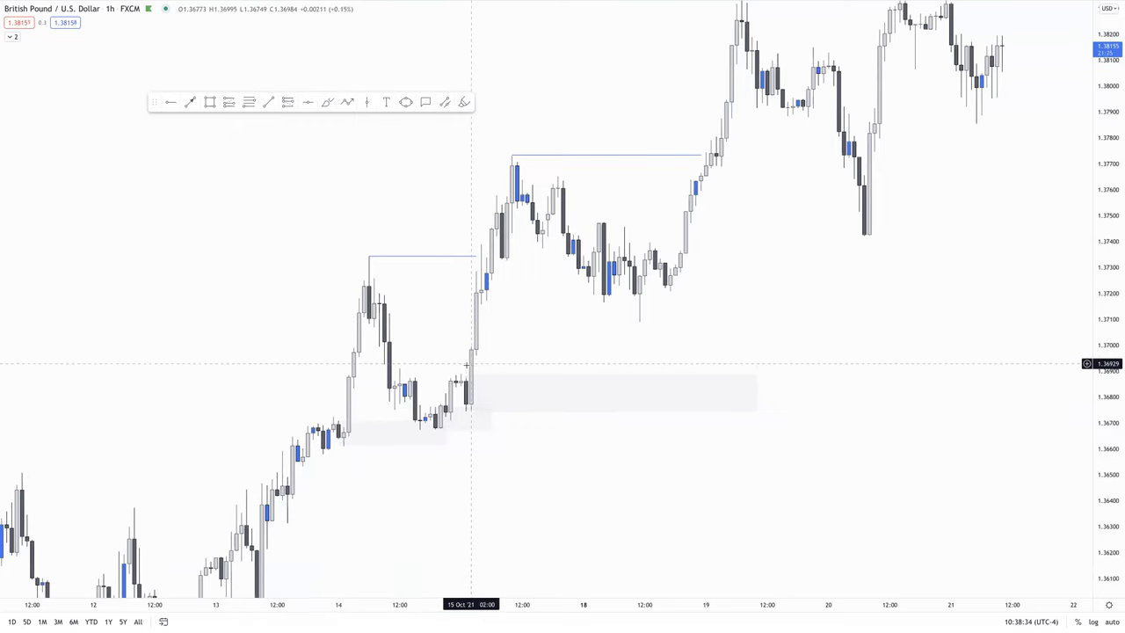
Sketch a price peak, drop, lower high and further drop with the brush in the chart's empty area, boxing both peaks
scroll(466, 365, down, 3)
scroll(535, 334, up, 3)
drag(334, 203, 615, 377)
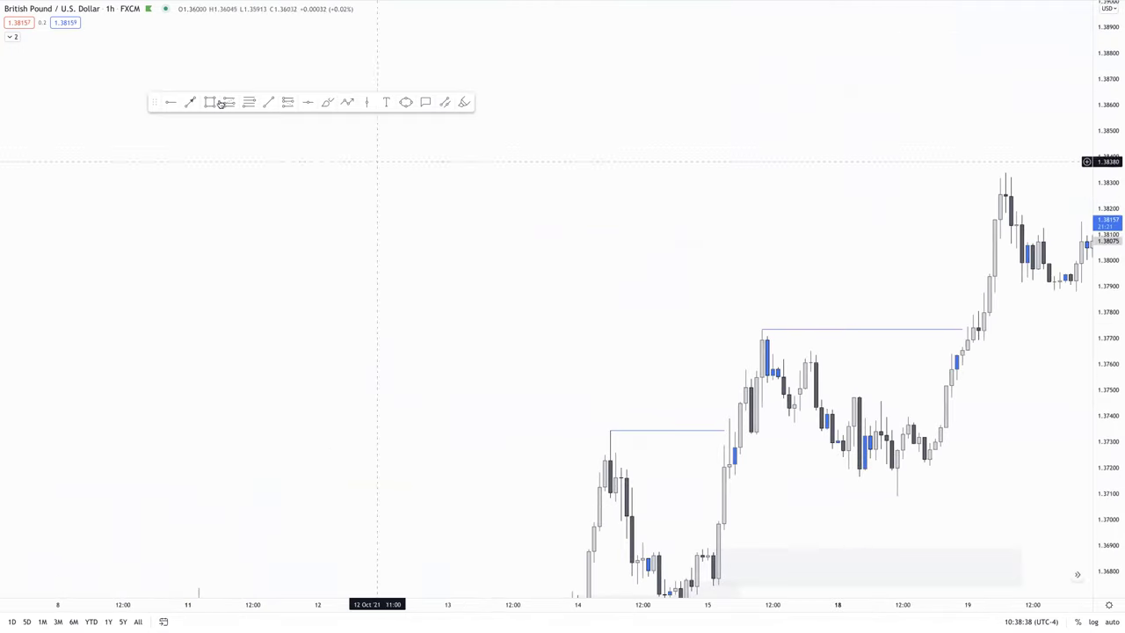
mouse_move(205, 298)
mouse_down()
mouse_move(254, 202)
mouse_move(256, 329)
mouse_move(269, 351)
mouse_move(311, 264)
mouse_move(349, 402)
mouse_up()
mouse_move(299, 286)
mouse_down()
mouse_move(341, 284)
mouse_move(291, 252)
mouse_up()
mouse_move(242, 215)
mouse_down()
mouse_move(244, 261)
mouse_move(329, 253)
mouse_move(236, 197)
mouse_up()
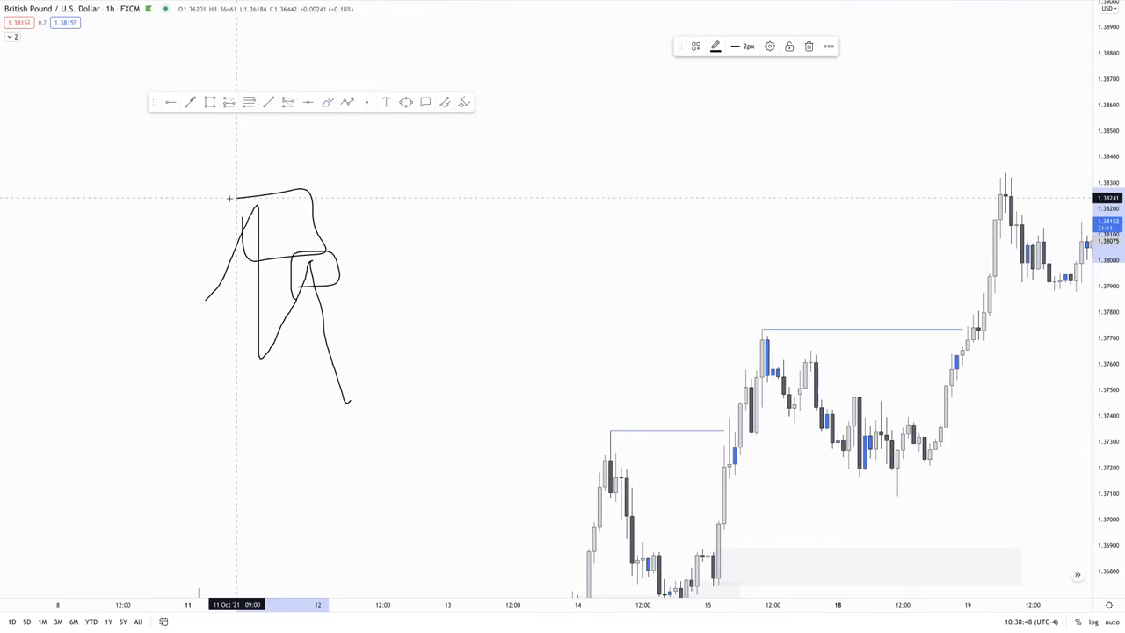
Delete all the brush strokes of the peak and lower-high sketch together
click(507, 390)
drag(499, 402, 448, 340)
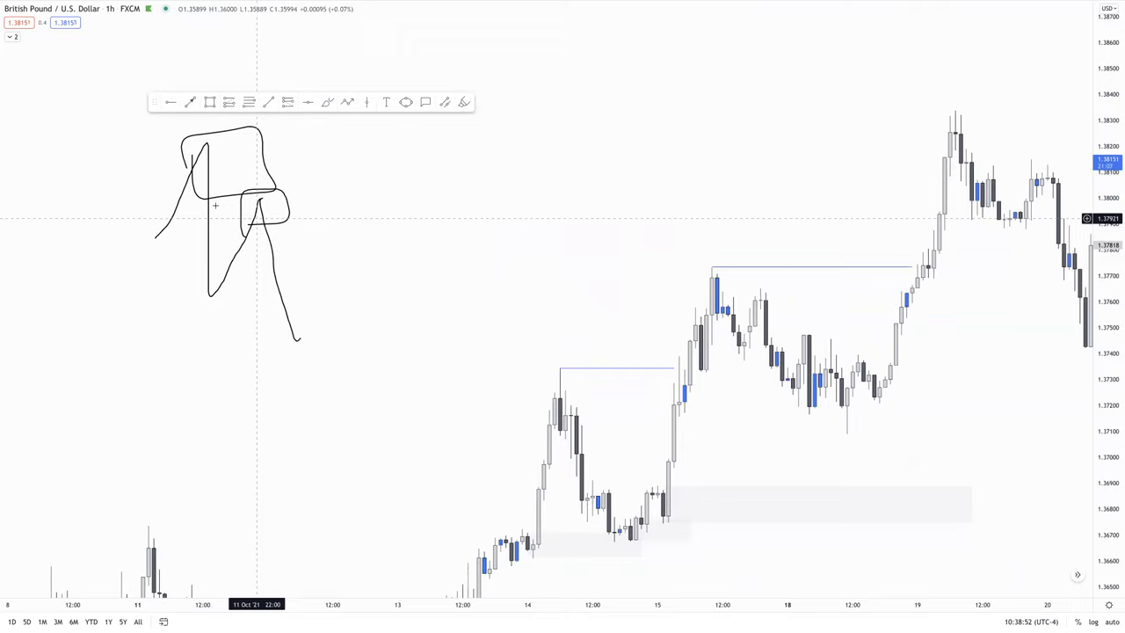
drag(146, 115, 454, 371)
drag(164, 127, 361, 347)
drag(164, 124, 340, 365)
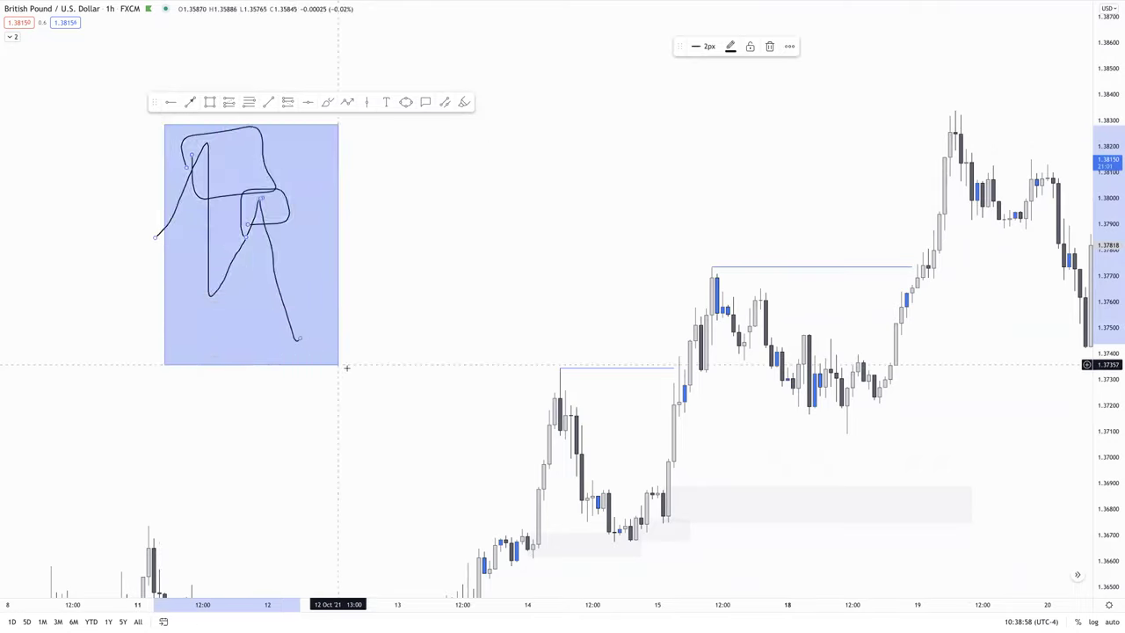
mouse_move(154, 127)
mouse_down()
mouse_move(310, 325)
mouse_move(325, 361)
mouse_up()
mouse_move(117, 111)
mouse_down()
mouse_move(311, 284)
mouse_move(404, 347)
mouse_move(248, 235)
mouse_up()
key(Delete)
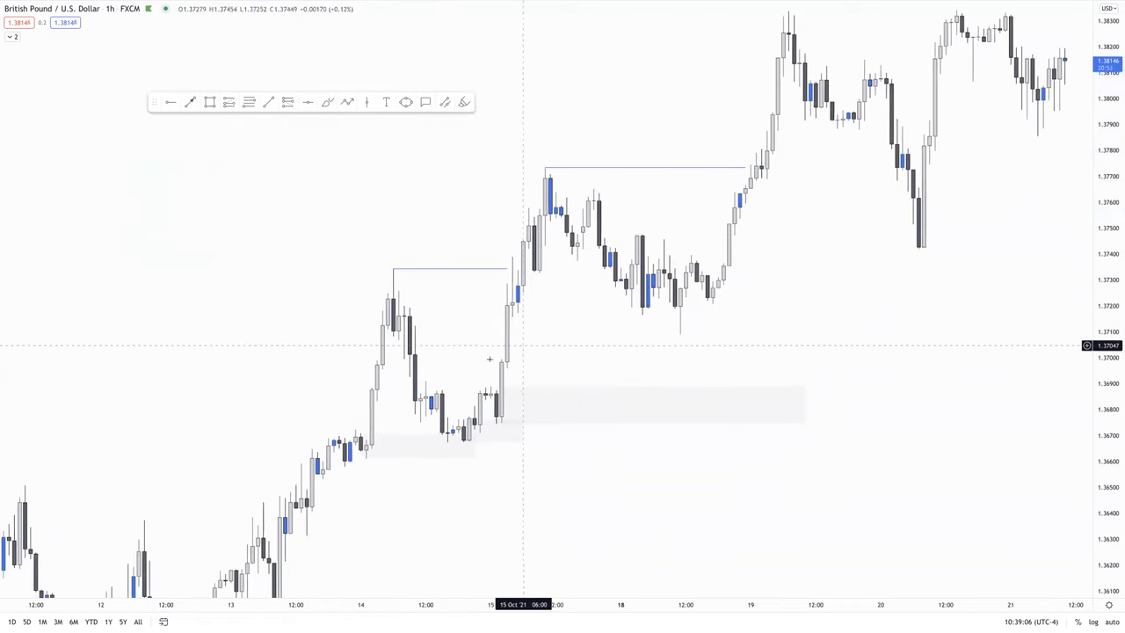
scroll(465, 363, up, 2)
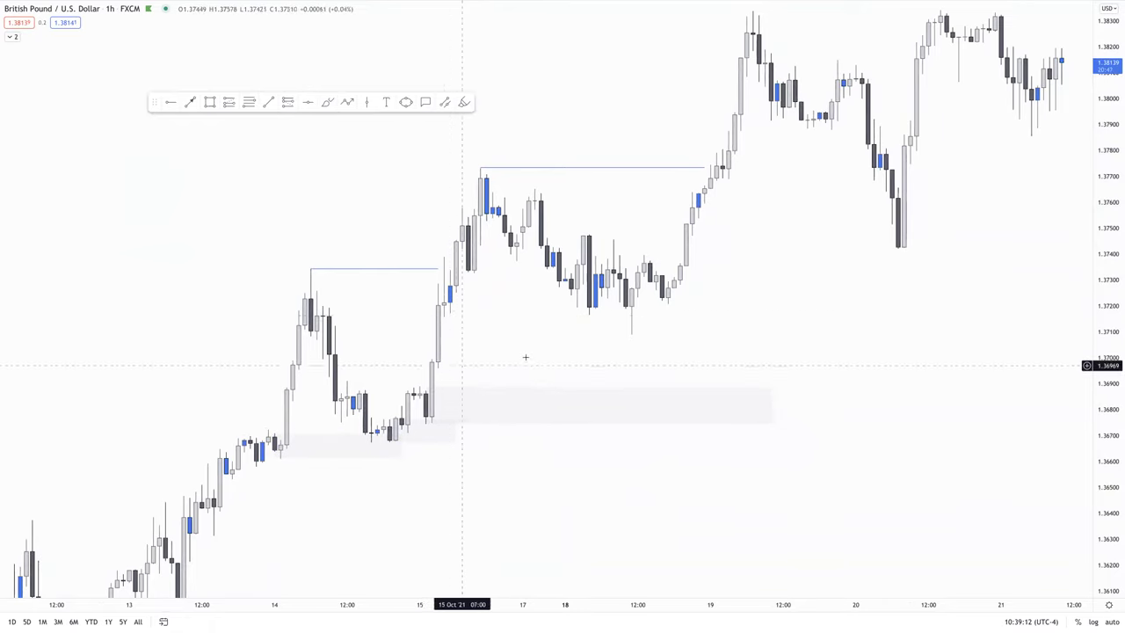
scroll(478, 369, down, 3)
click(609, 389)
scroll(609, 389, down, 3)
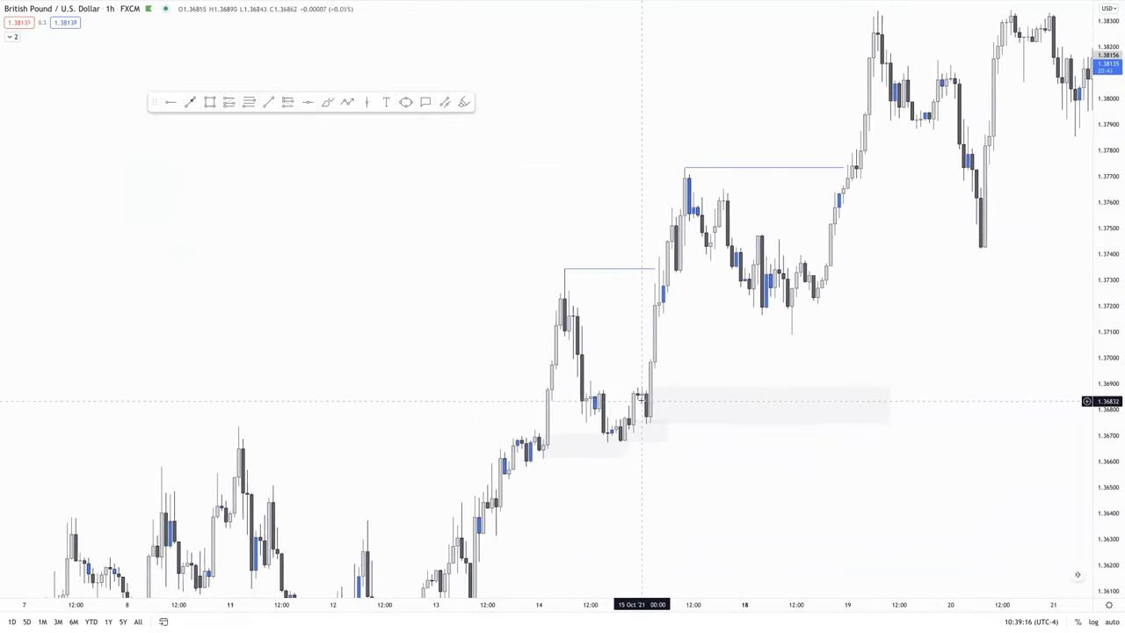
Switch the GBP/USD chart to the 30-minute interval
scroll(642, 402, up, 2)
scroll(563, 439, up, 2)
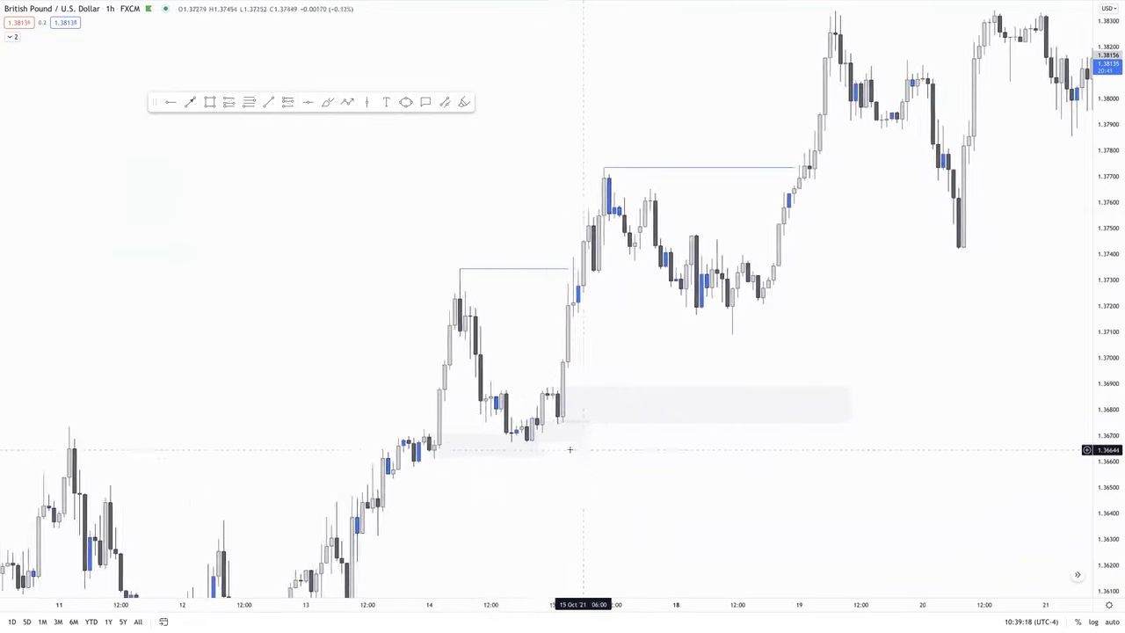
scroll(569, 449, up, 1)
text(60)
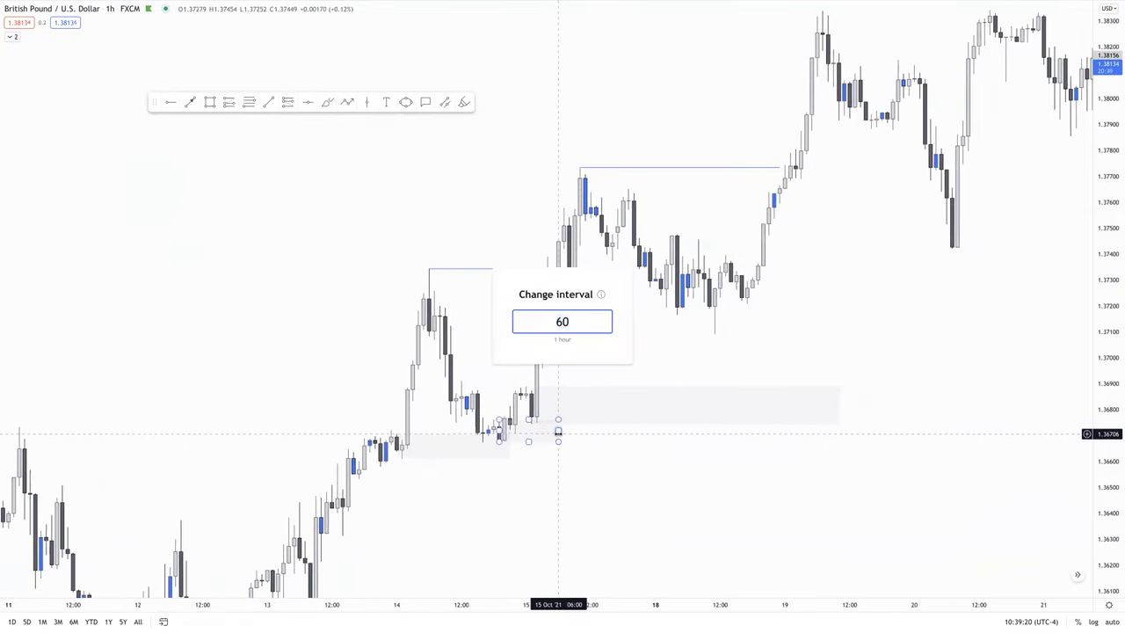
key(Return)
scroll(478, 457, down, 3)
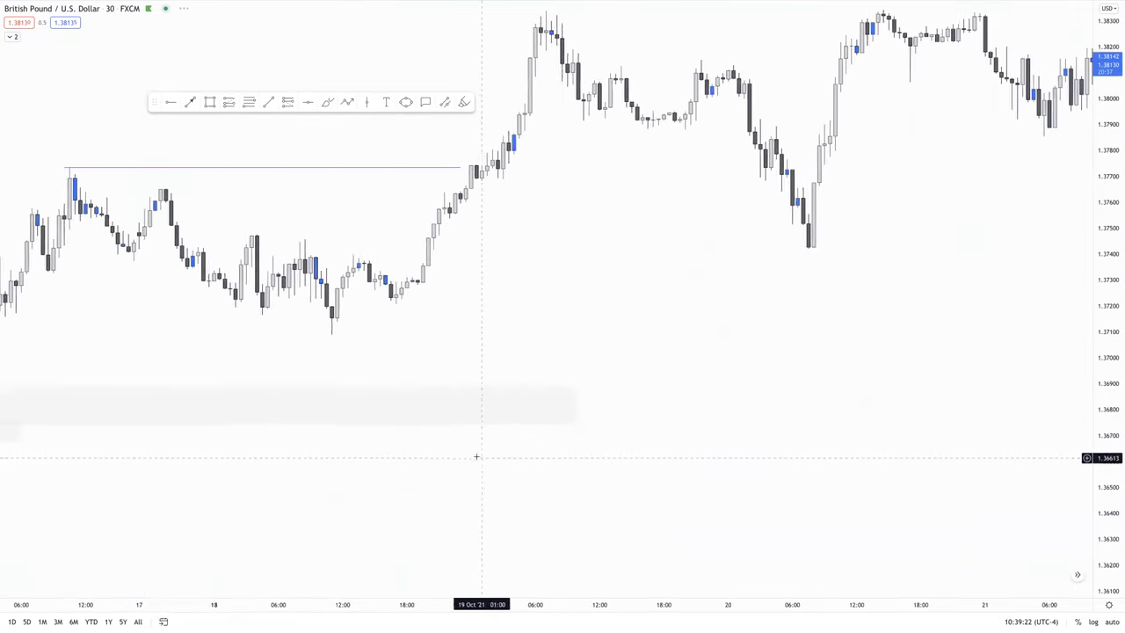
drag(387, 370, 780, 379)
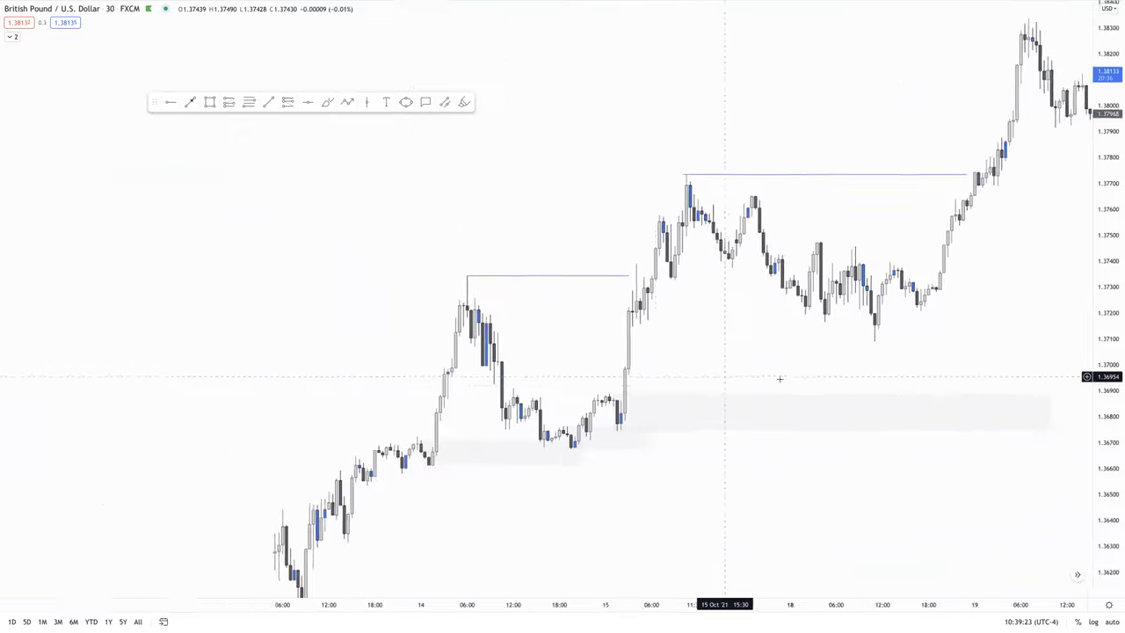
double_click(1117, 337)
scroll(760, 455, down, 2)
scroll(730, 448, up, 4)
drag(579, 444, 946, 432)
drag(1107, 499, 1107, 72)
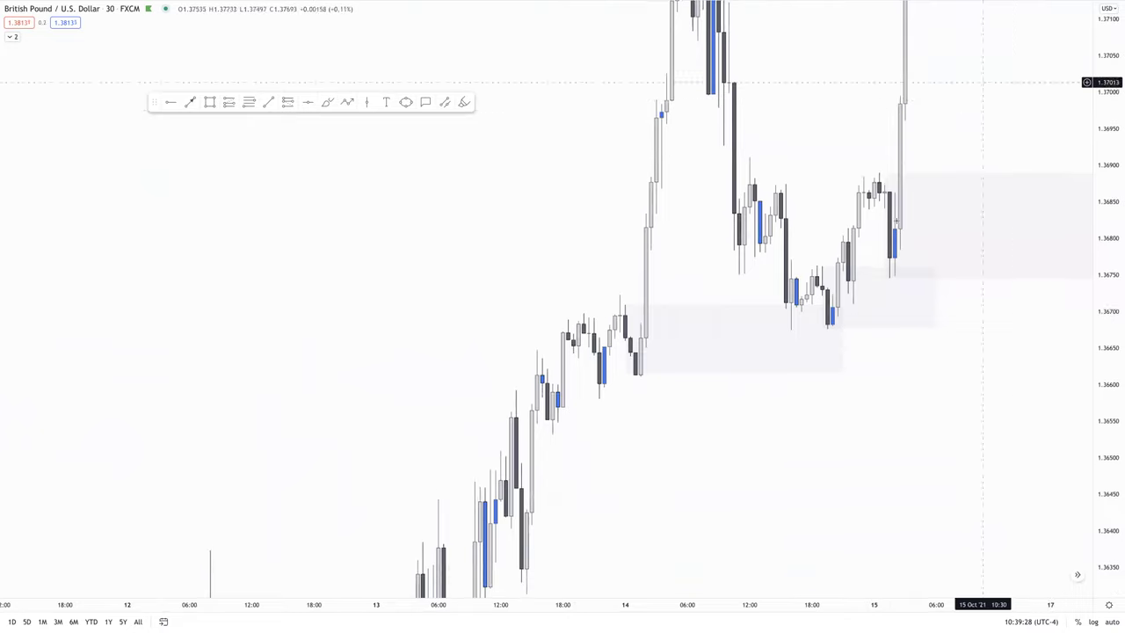
Draw a rectangle zone over the 13 October 17:30 candle, from 1.36600 to about 1.3655, extending to about 22:00
scroll(872, 349, up, 3)
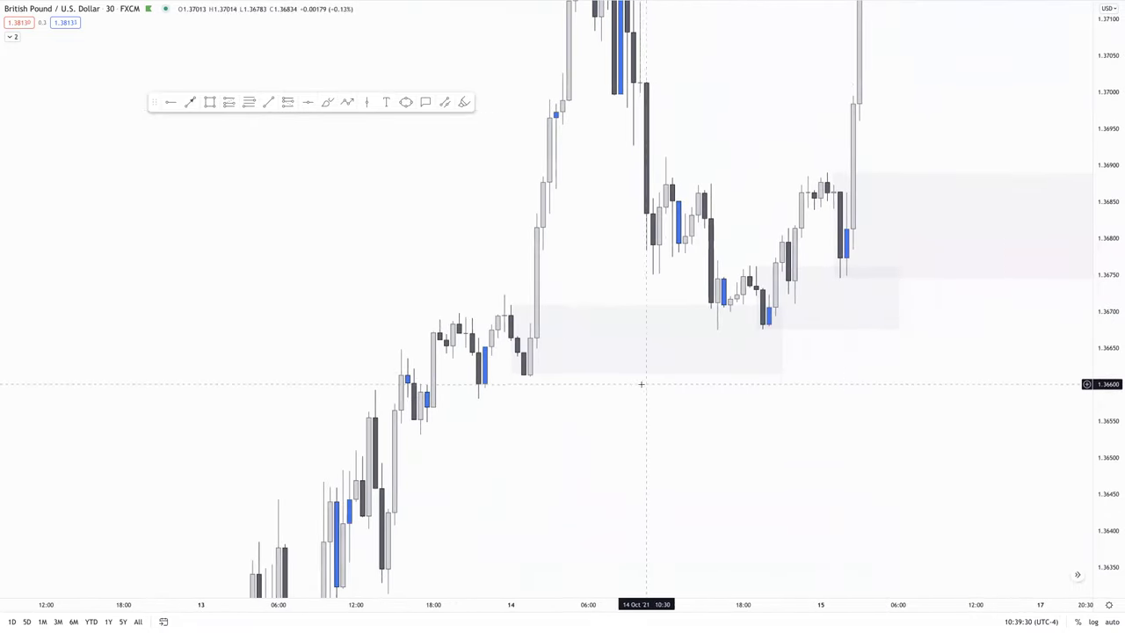
drag(376, 203, 352, 227)
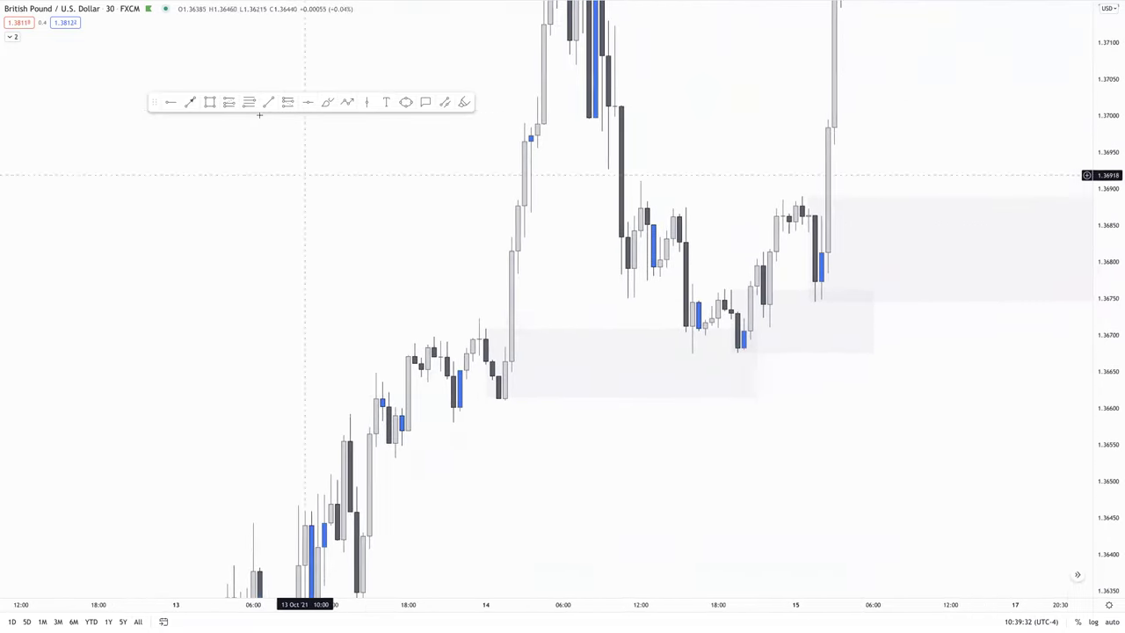
click(212, 102)
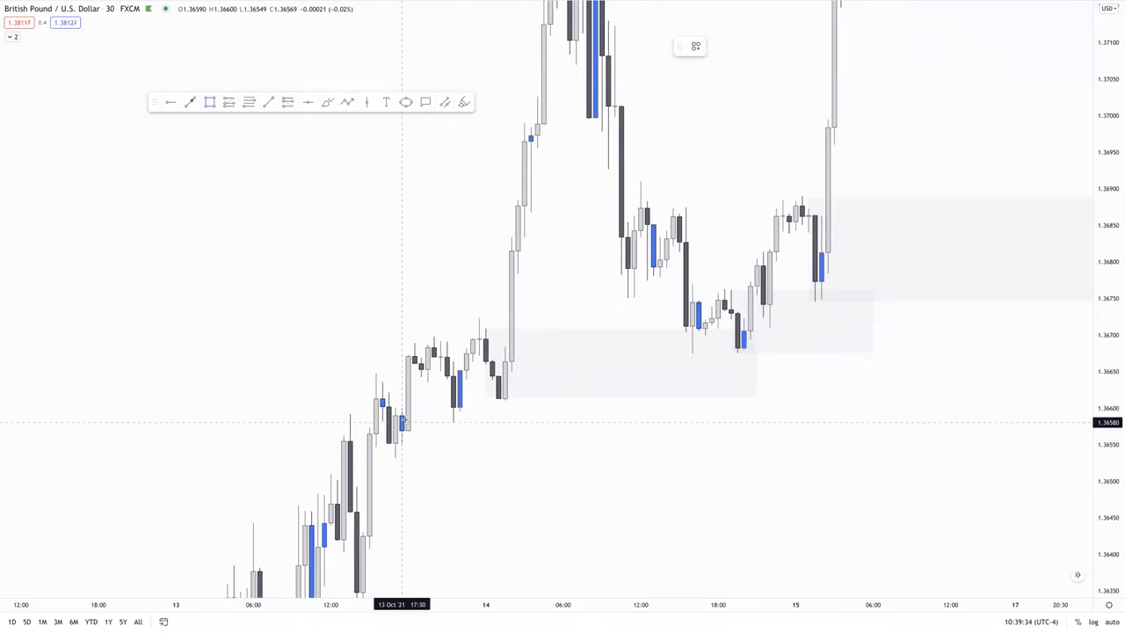
click(400, 445)
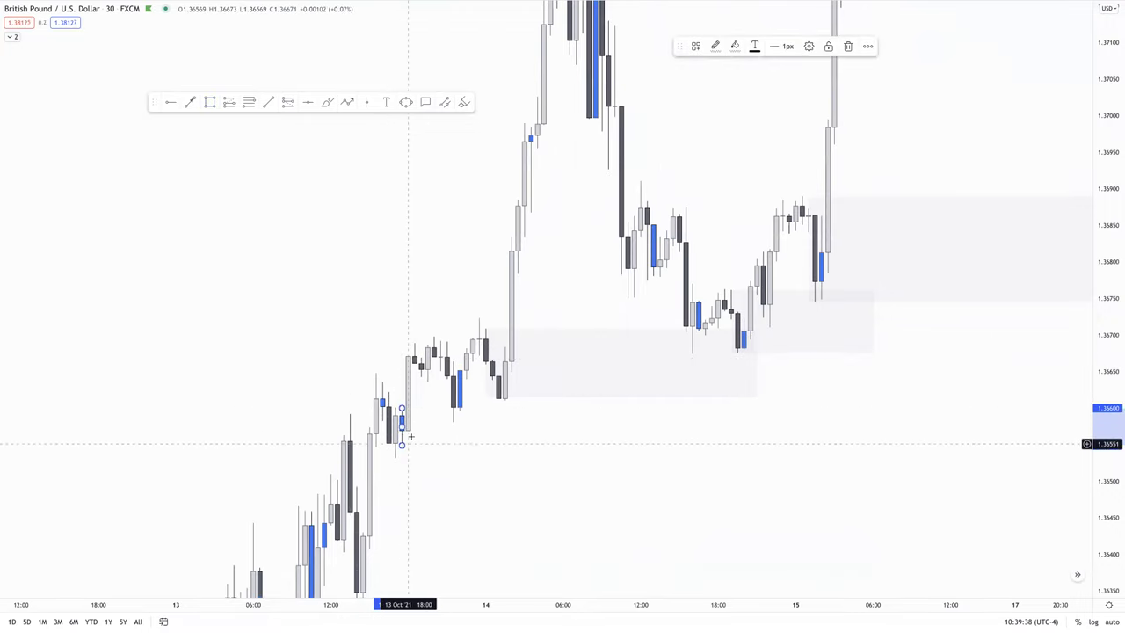
drag(402, 427, 460, 428)
click(485, 459)
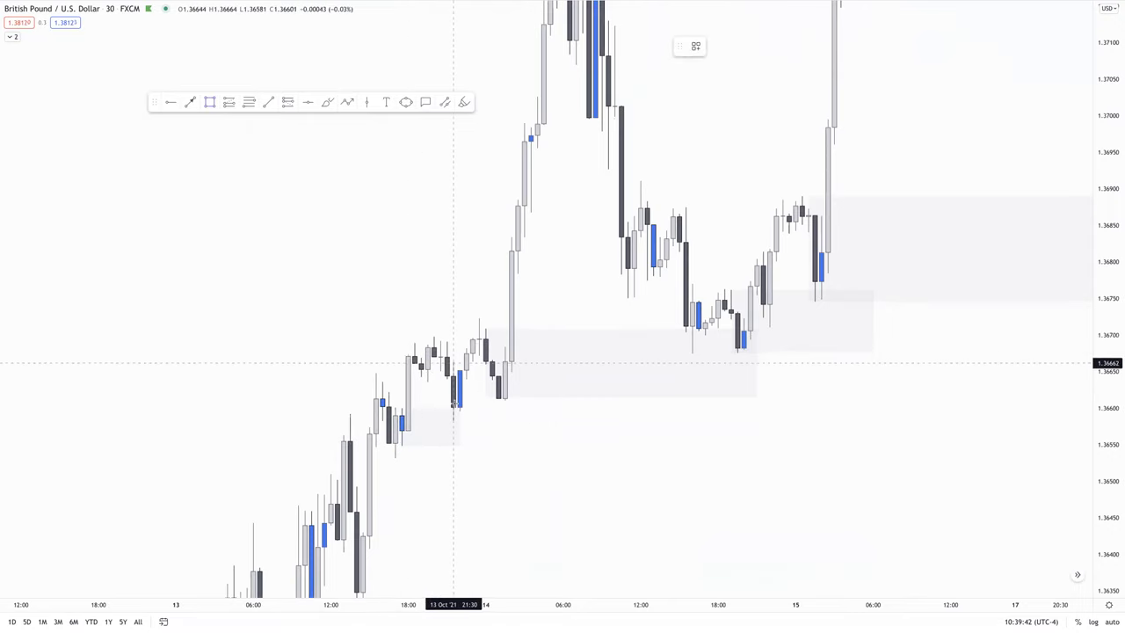
Draw another rectangle zone over the 13 October 21:30 candle, about 1.3666 to 1.3658, extending to about 14 October 02:00
click(454, 422)
drag(454, 392, 512, 404)
click(534, 445)
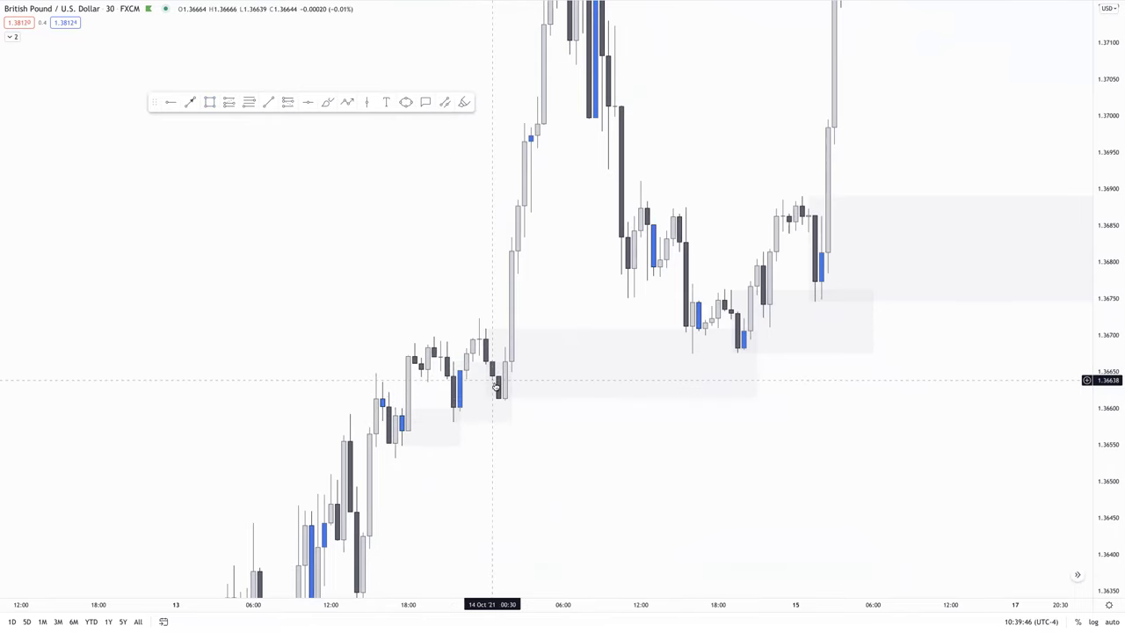
Mark the break of structure with a horizontal trend line at about 1.3665, from 13 October 15:30 to 18:00
scroll(492, 382, up, 3)
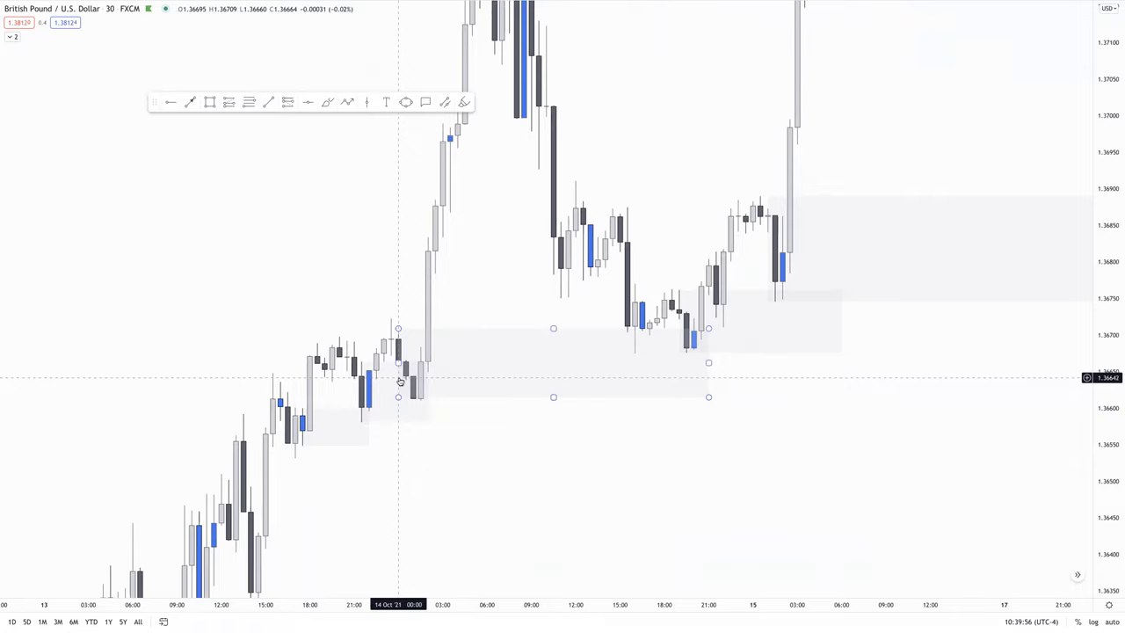
scroll(276, 173, up, 1)
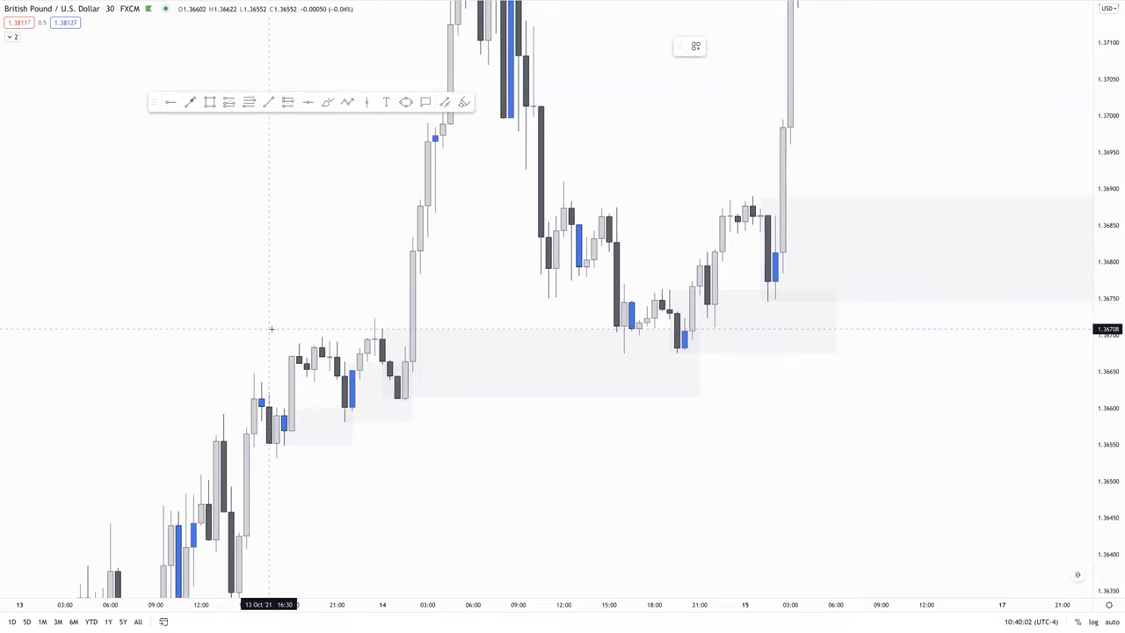
shift+click(253, 373)
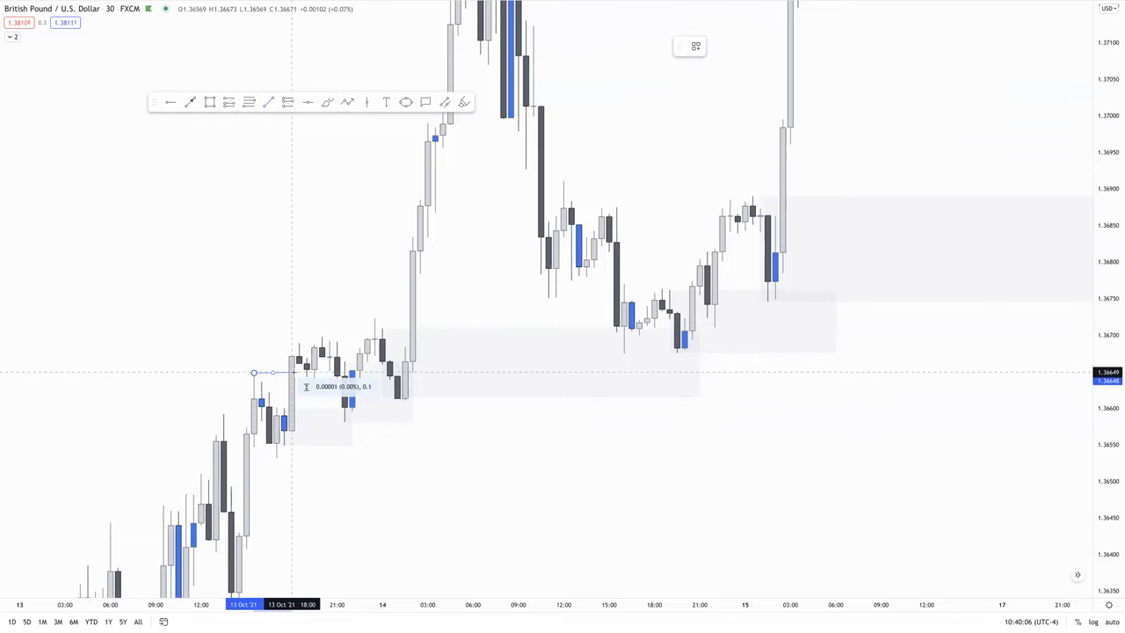
click(294, 374)
click(246, 386)
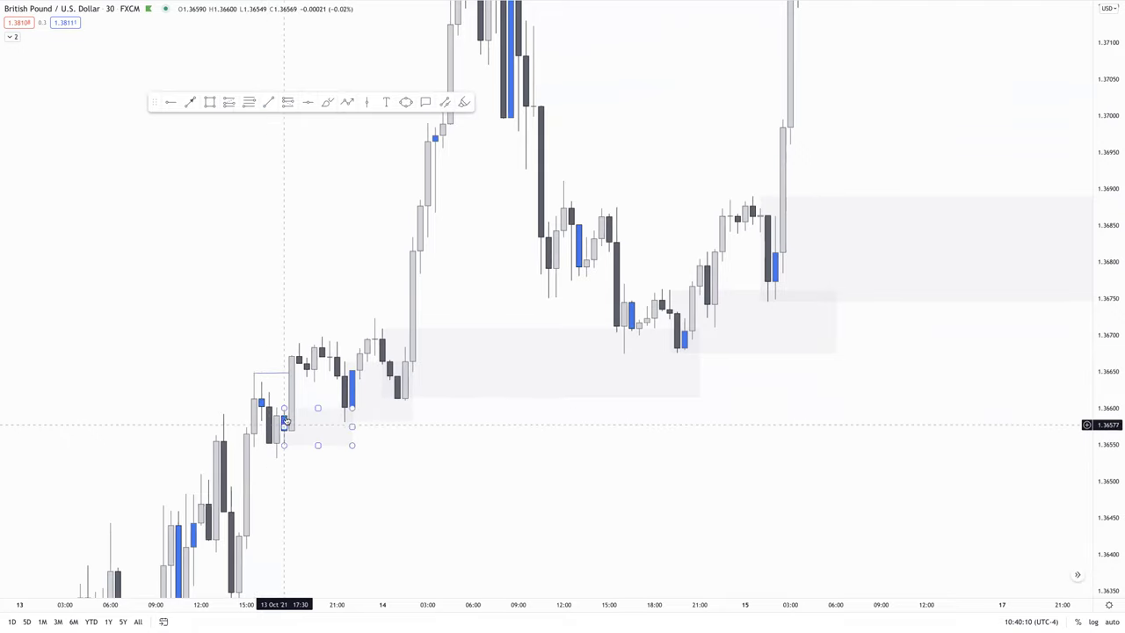
shift+click(290, 377)
click(288, 378)
shift+click(290, 378)
click(299, 383)
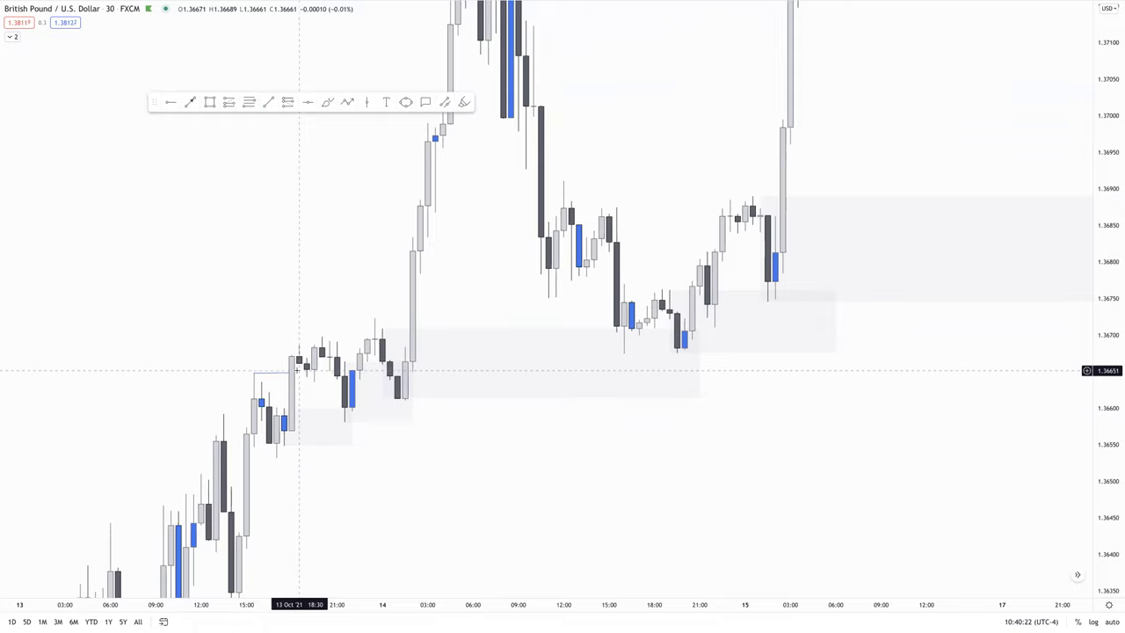
Draw a short vertical line at the 13 October 18:30 candle, from about 1.3666 down to the zone's upper edge near 1.3660
drag(622, 237, 555, 244)
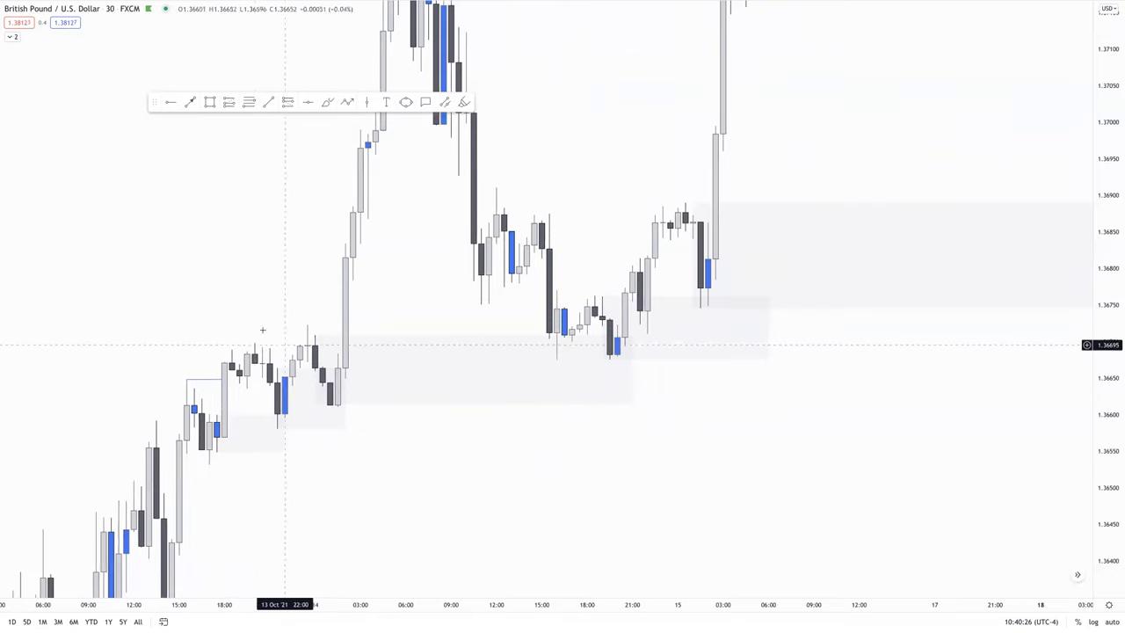
scroll(249, 316, left, 5)
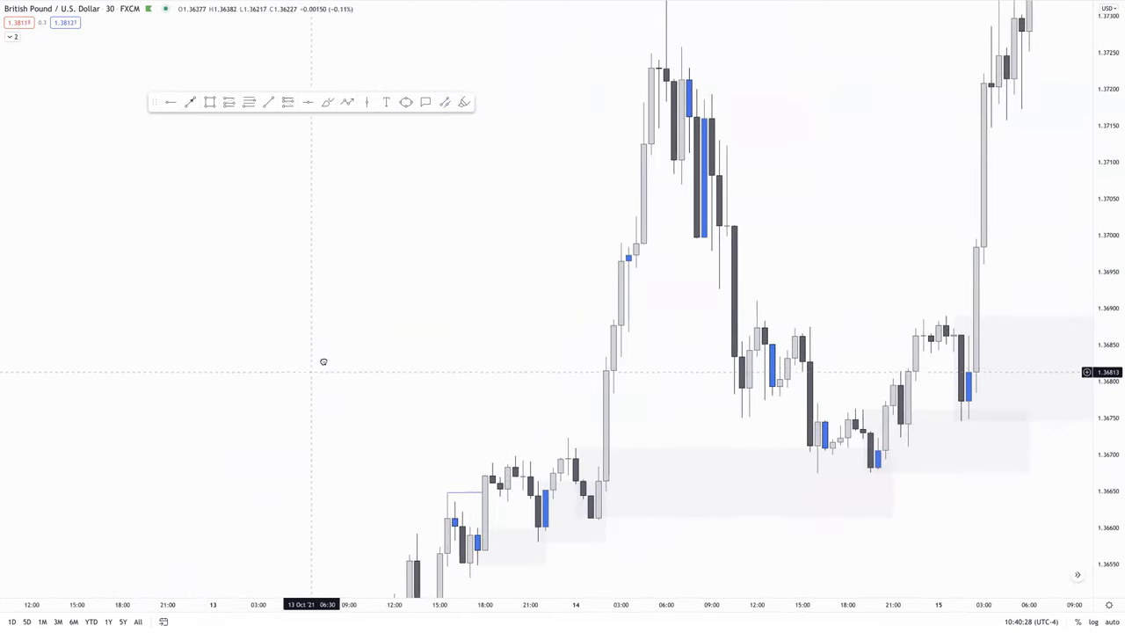
scroll(430, 307, right, 3)
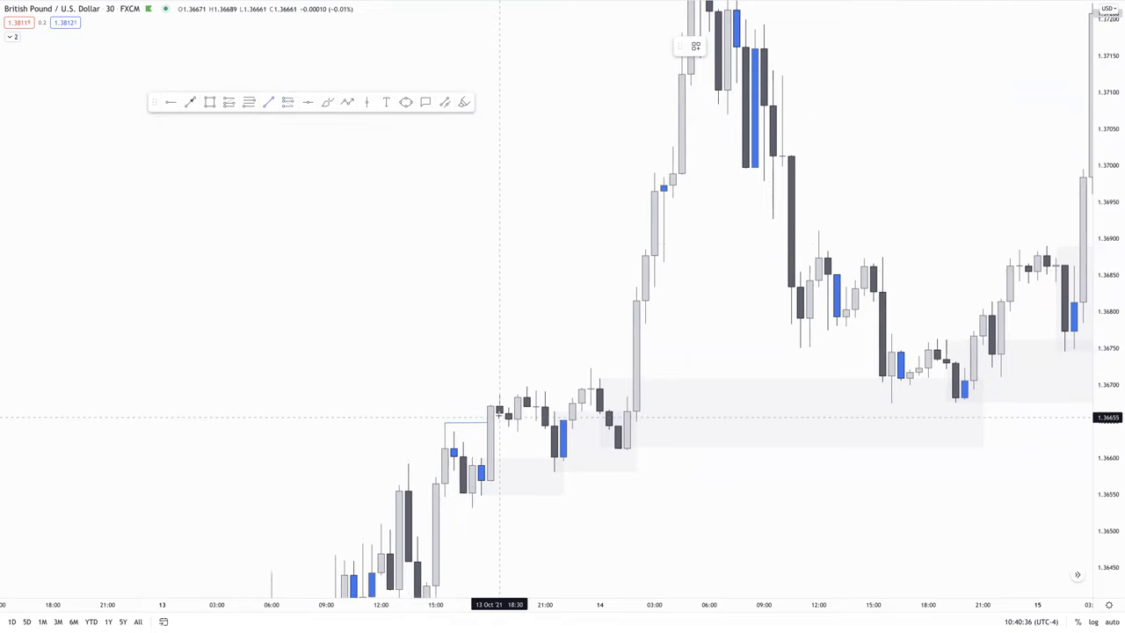
shift+click(498, 410)
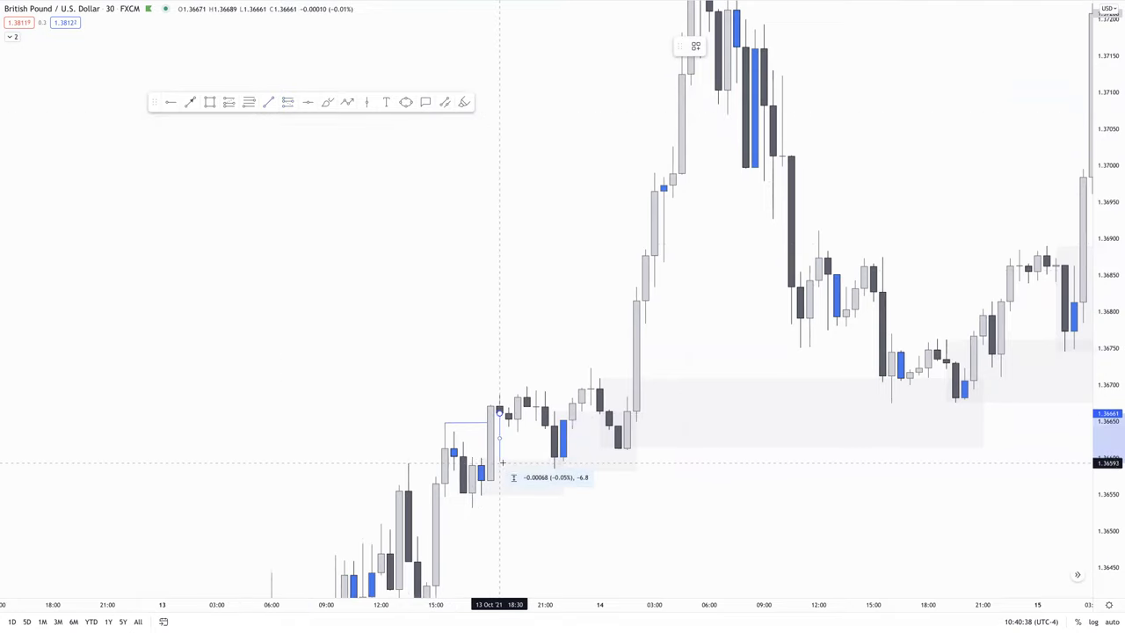
click(502, 460)
click(473, 359)
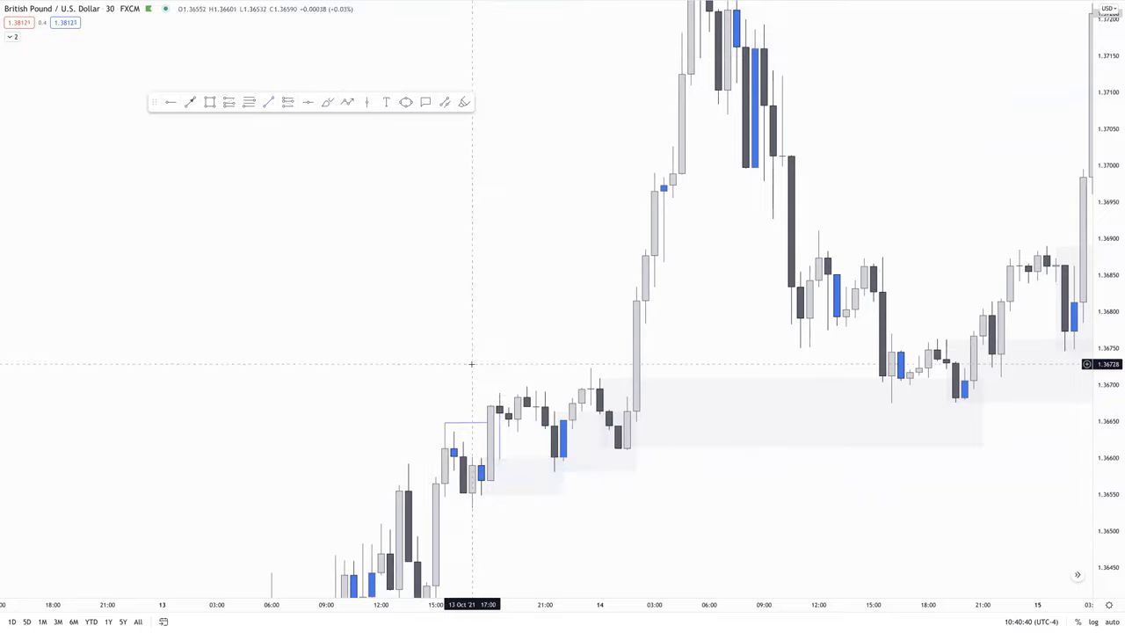
click(504, 451)
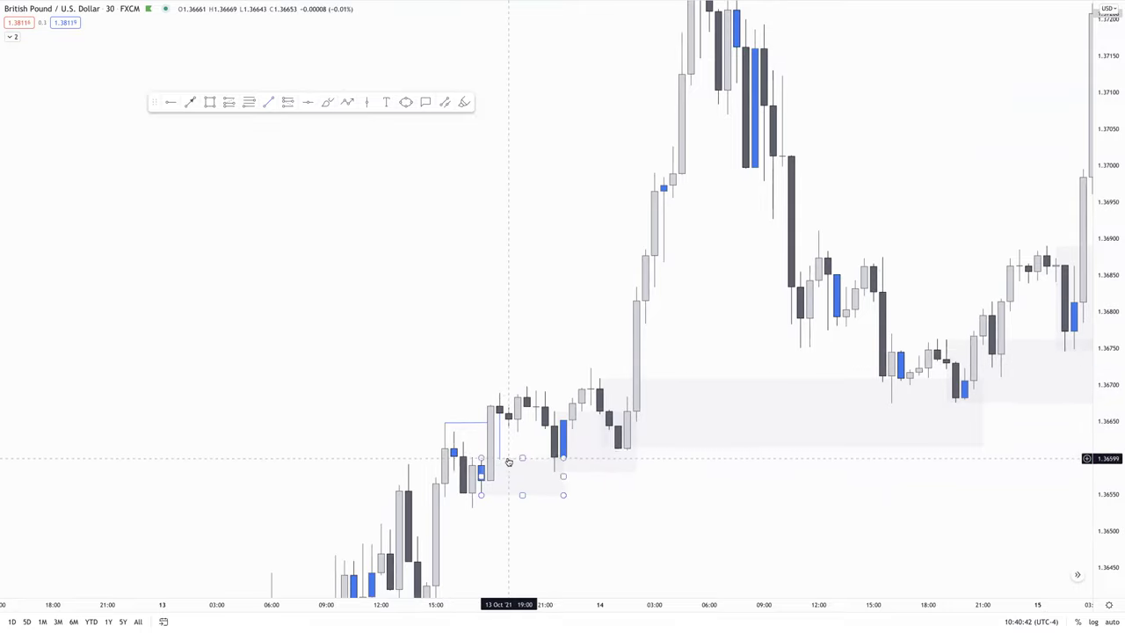
click(480, 458)
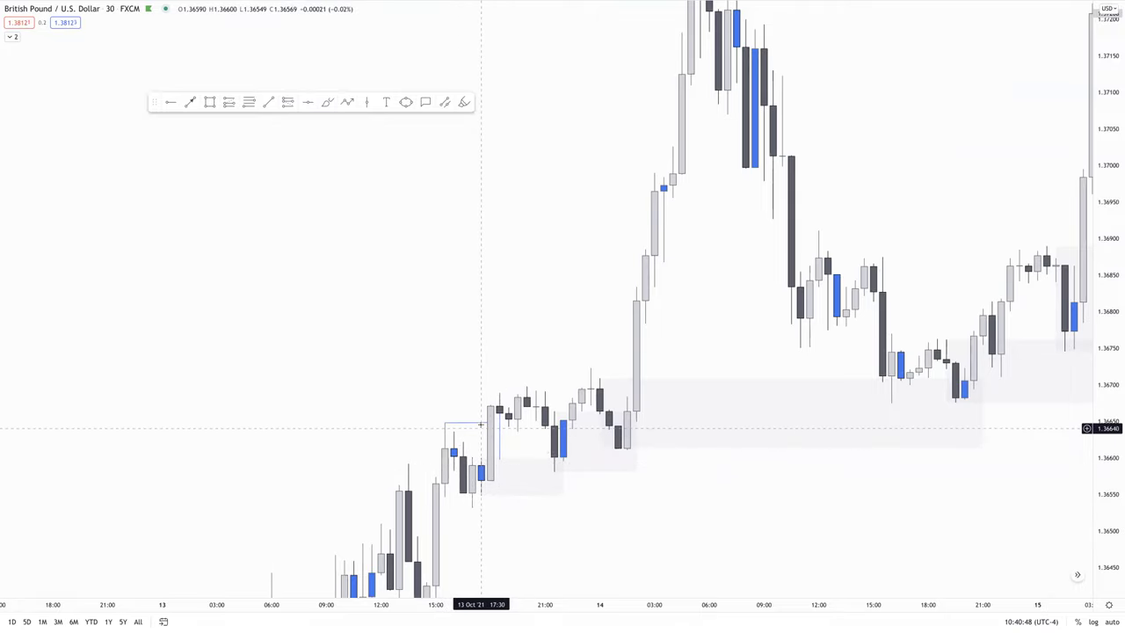
Switch the chart to the 15-minute interval, returning to the 13 October break of structure
scroll(497, 443, up, 3)
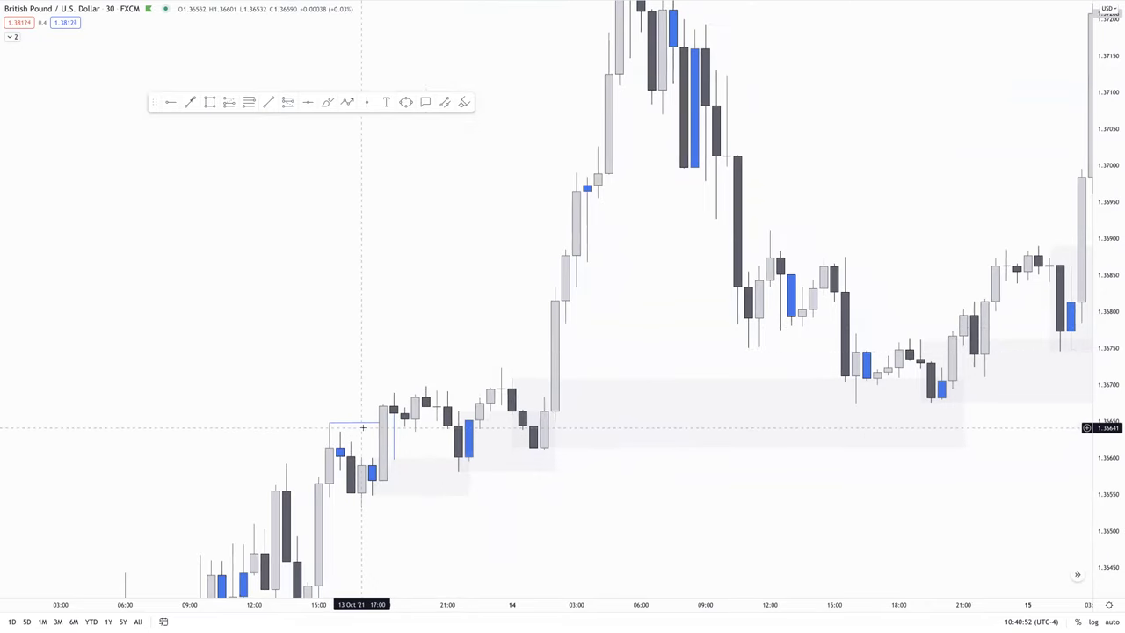
text(30)
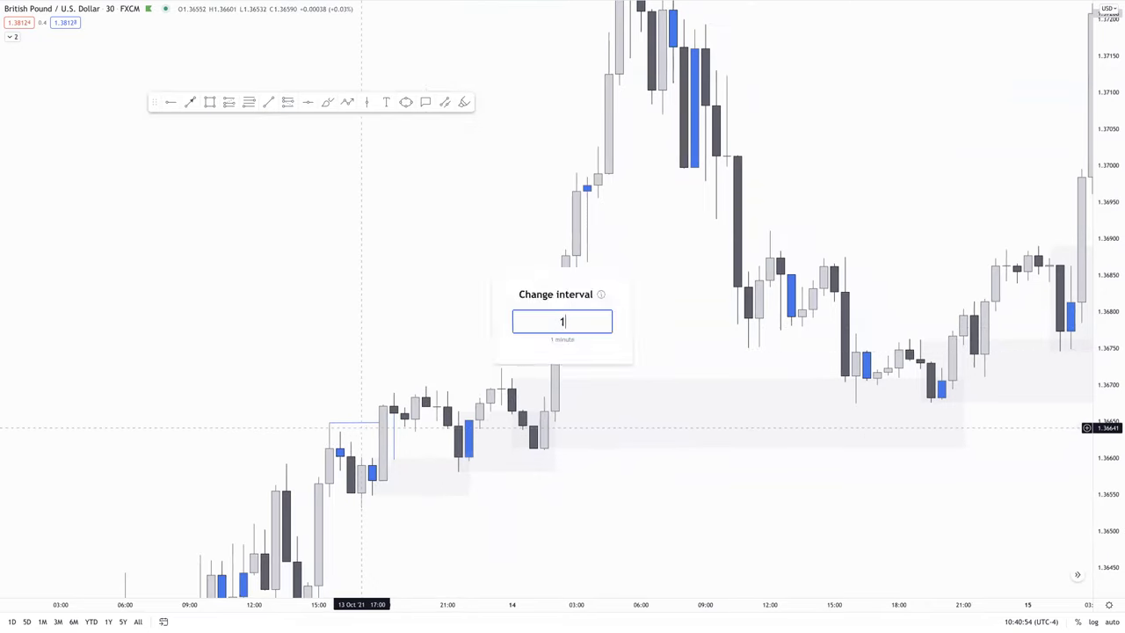
key(Return)
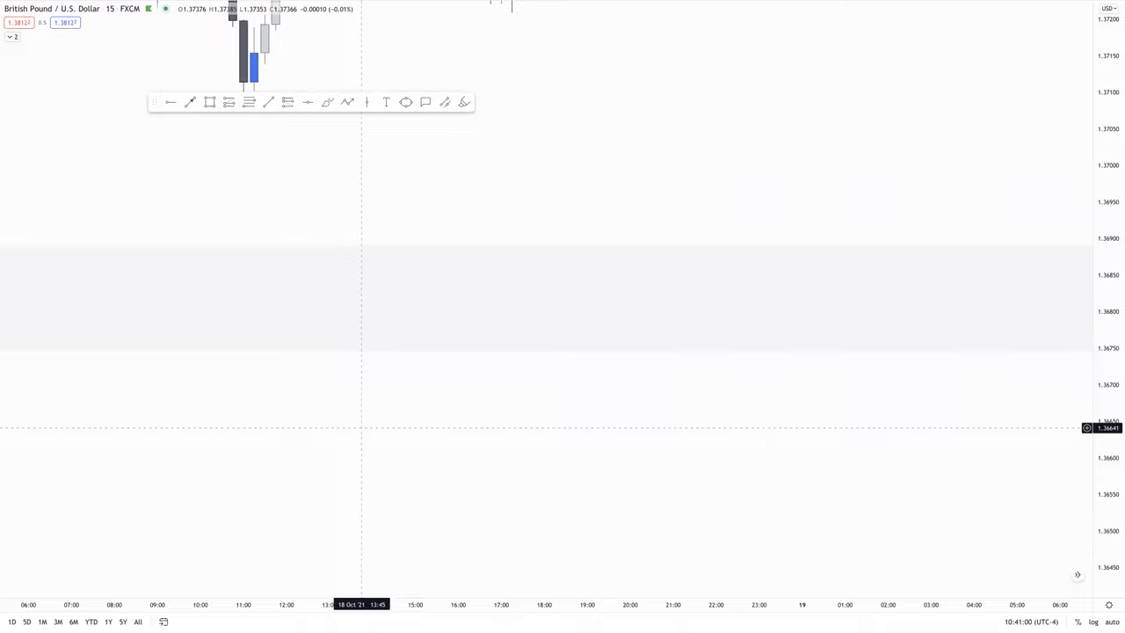
drag(308, 165, 1121, 175)
drag(318, 206, 1092, 218)
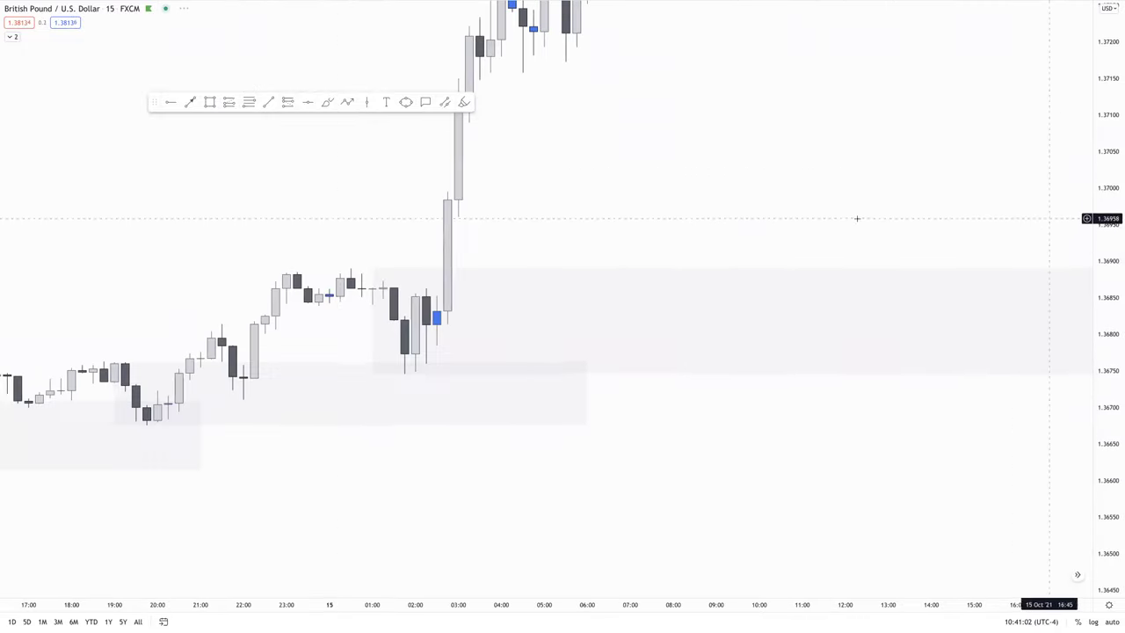
drag(272, 232, 991, 240)
scroll(904, 252, up, 1)
scroll(856, 252, down, 6)
drag(665, 286, 790, 241)
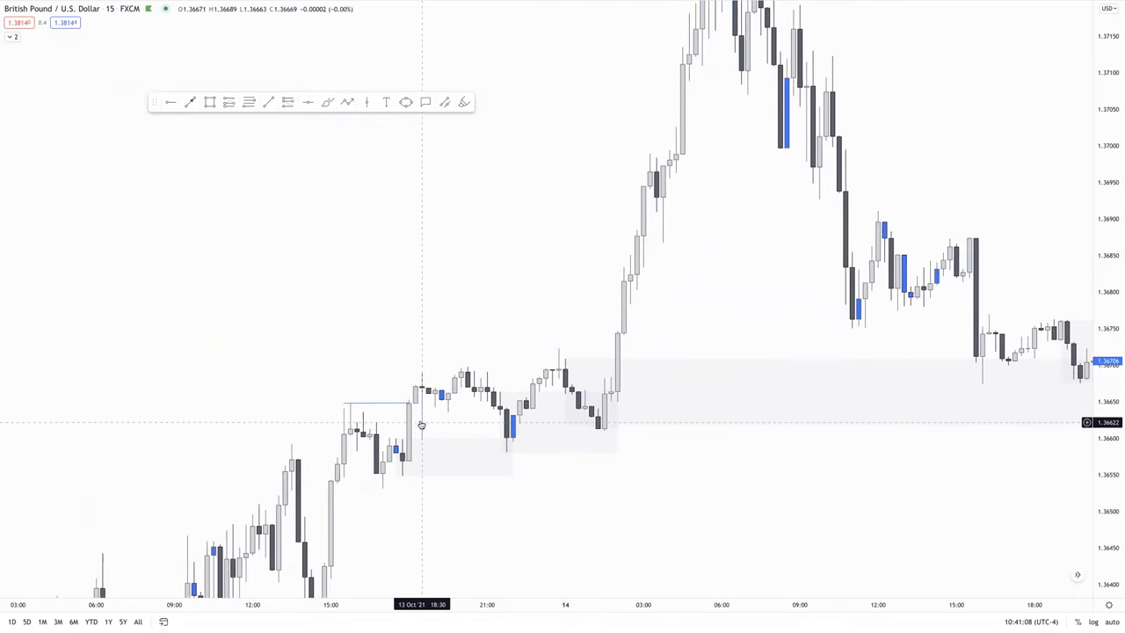
Move the short vertical line to the 13 October 18:15 candle, starting at the break line at 1.36649 and ending at 1.36586
shift+click(421, 393)
drag(422, 410, 416, 418)
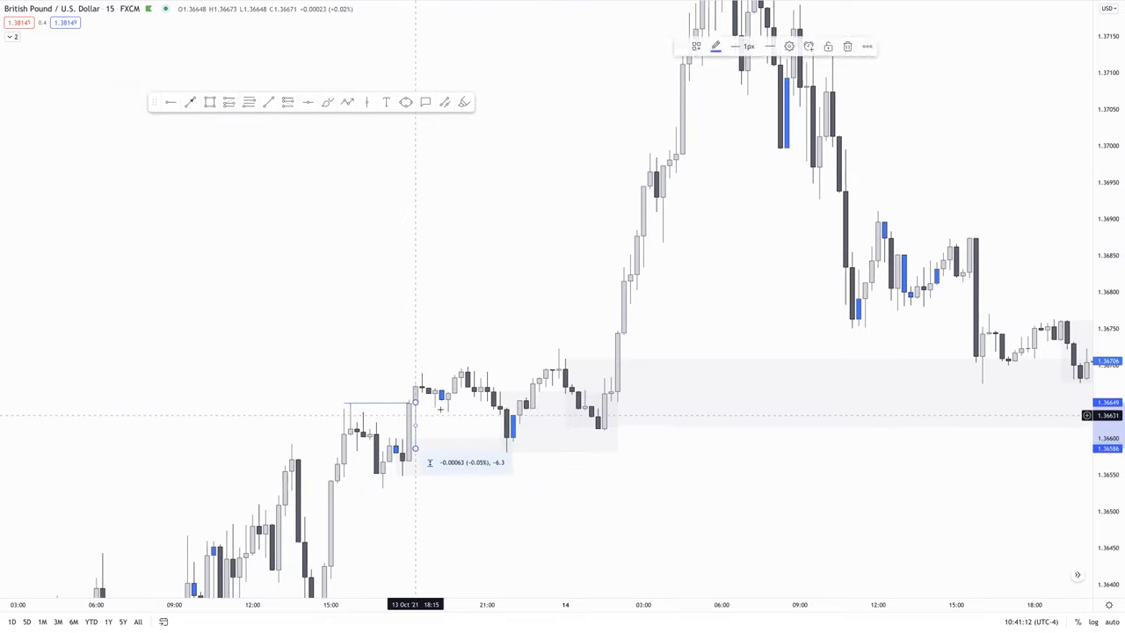
click(432, 410)
scroll(405, 410, up, 3)
scroll(403, 409, down, 1)
drag(393, 404, 507, 369)
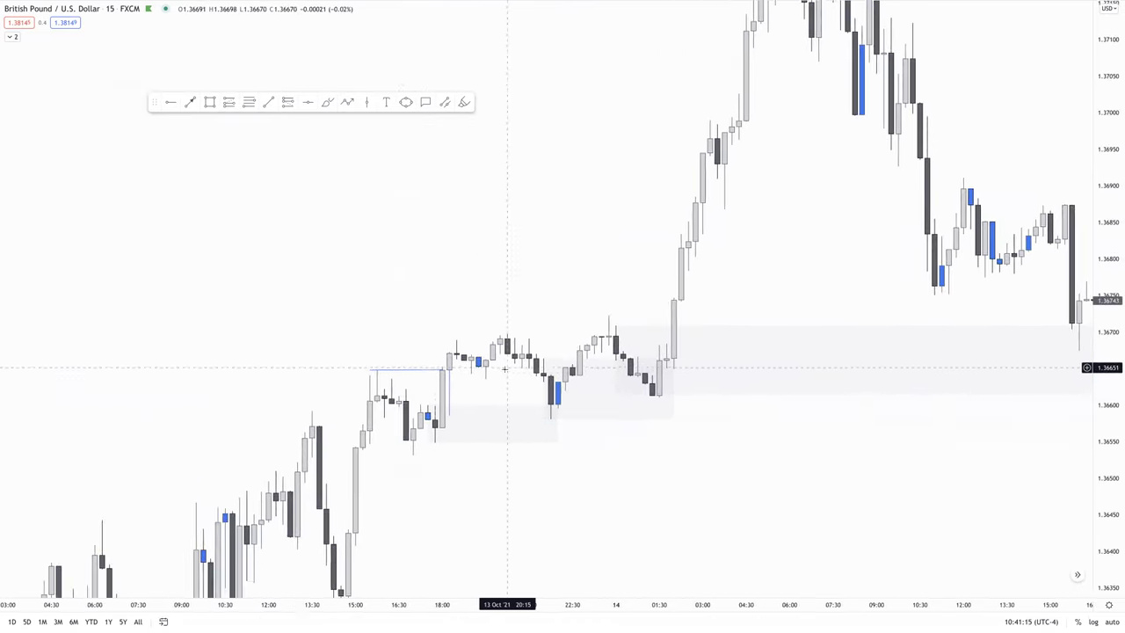
click(448, 369)
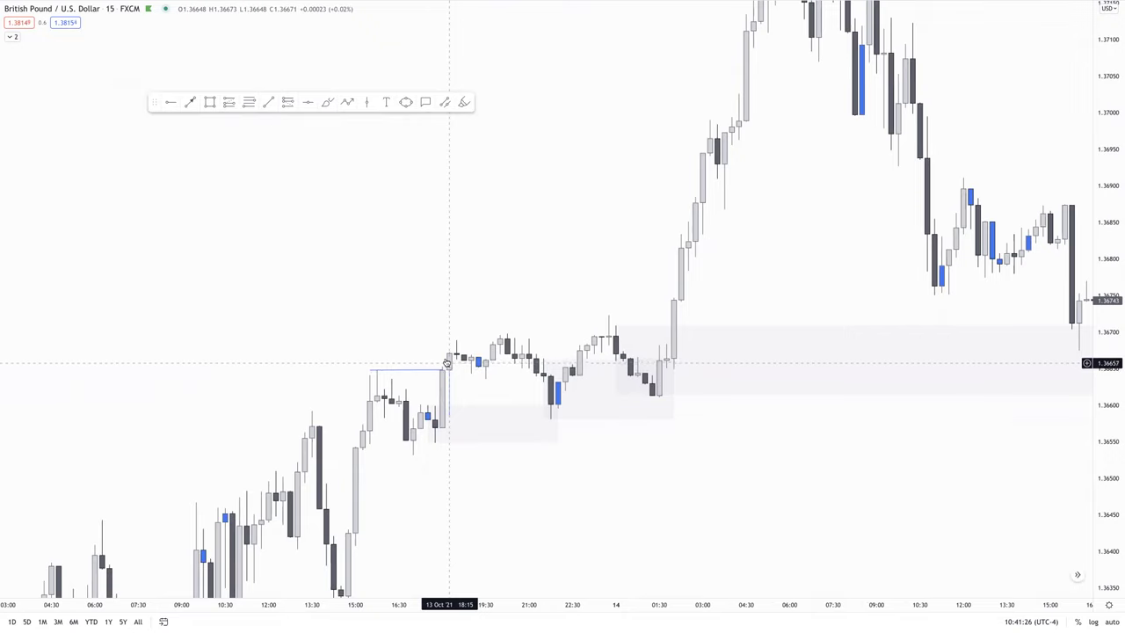
click(446, 371)
click(448, 409)
Sketch an upward swing, a pullback and a higher high with the Brush in the empty area beside the 13 October price action
scroll(396, 351, down, 3)
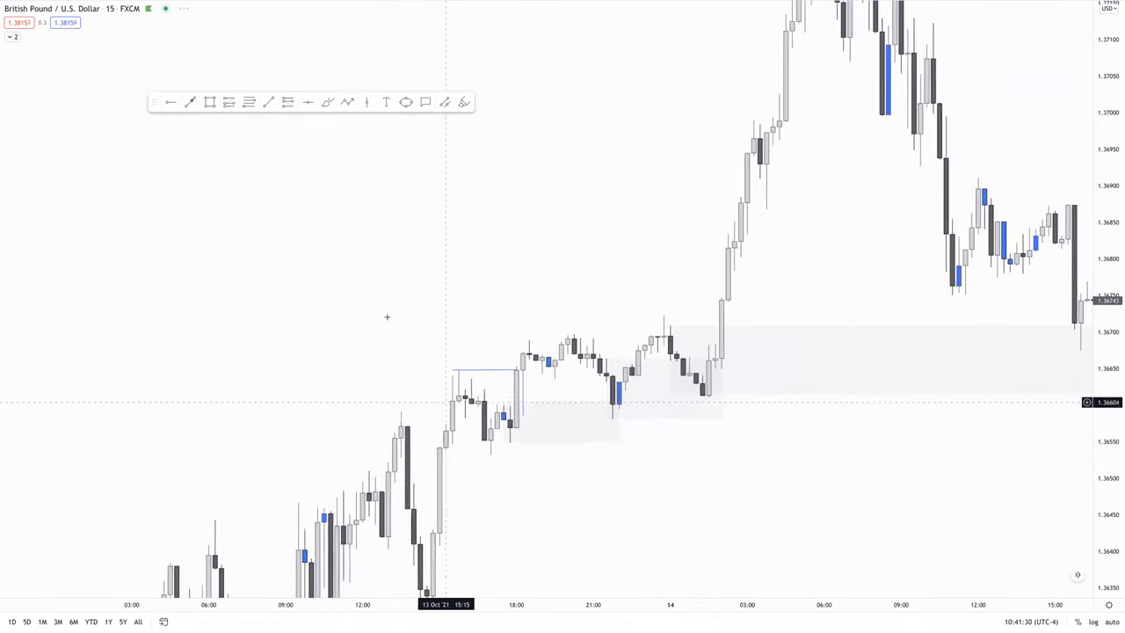
drag(469, 287, 439, 339)
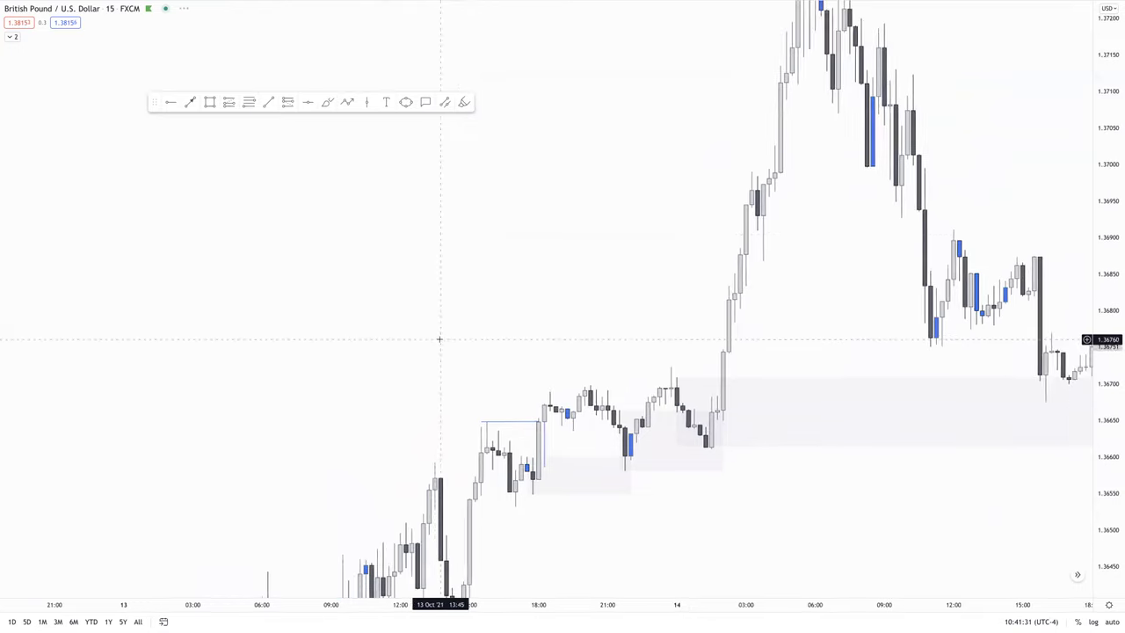
click(326, 103)
mouse_move(153, 387)
mouse_down()
mouse_move(198, 296)
mouse_move(263, 342)
mouse_move(313, 193)
mouse_up()
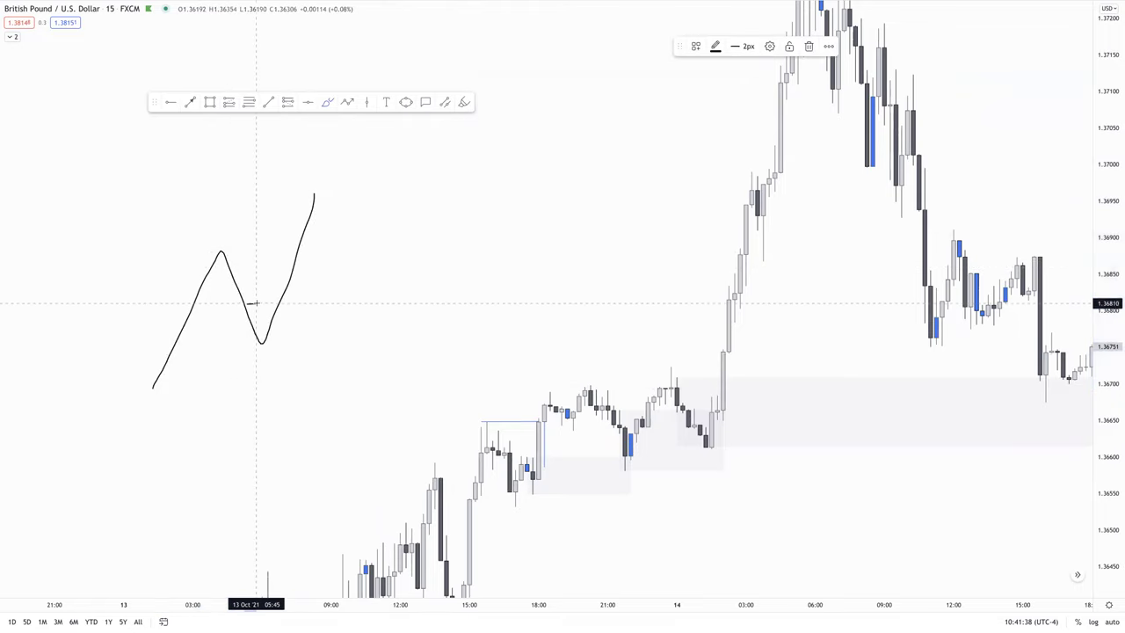
Add candle outlines at the sketch's pullback low, a horizontal break line labelled BOS, and a zone across the low
mouse_move(261, 308)
mouse_down()
mouse_move(263, 341)
mouse_move(236, 321)
mouse_move(244, 305)
mouse_move(262, 342)
mouse_move(272, 290)
mouse_move(280, 336)
mouse_up()
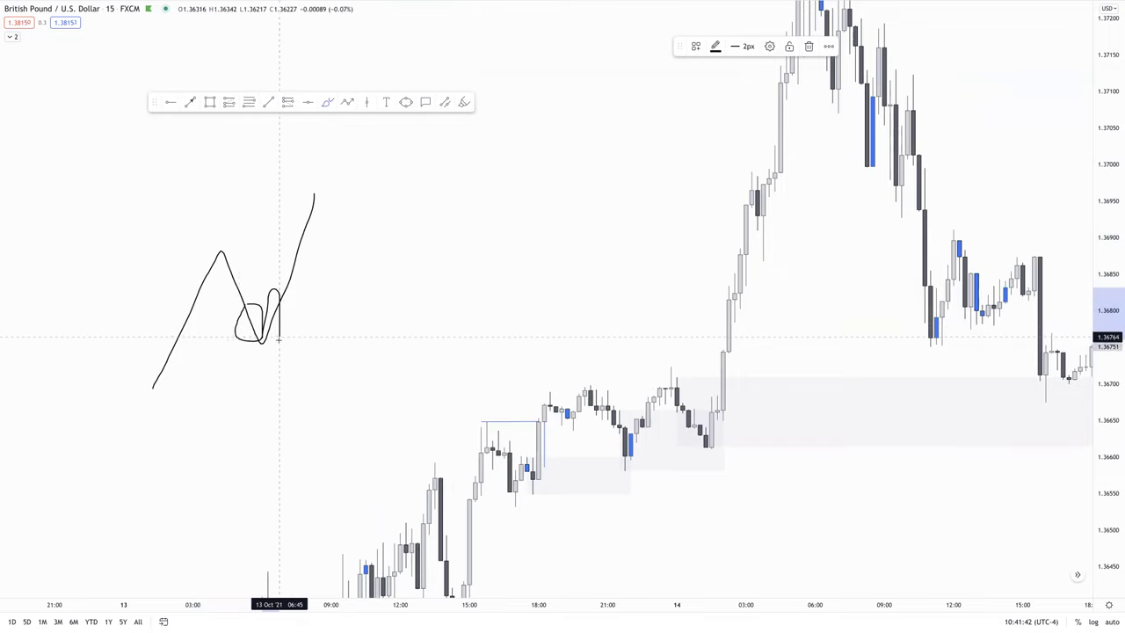
drag(200, 250, 233, 250)
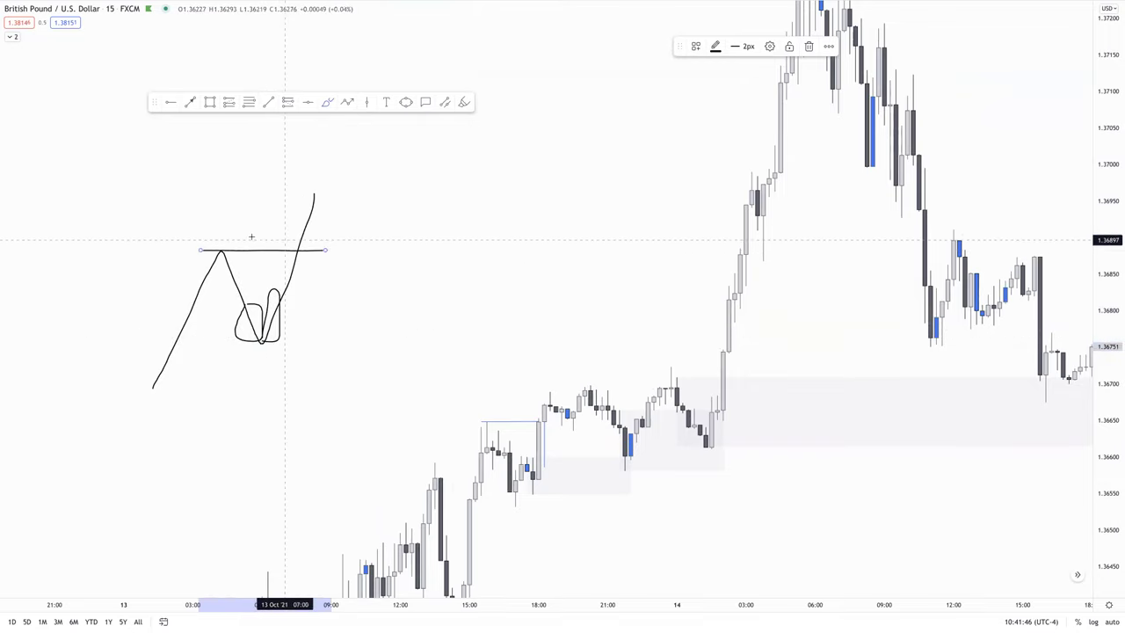
mouse_move(230, 228)
mouse_down()
mouse_move(233, 238)
mouse_move(259, 230)
mouse_up()
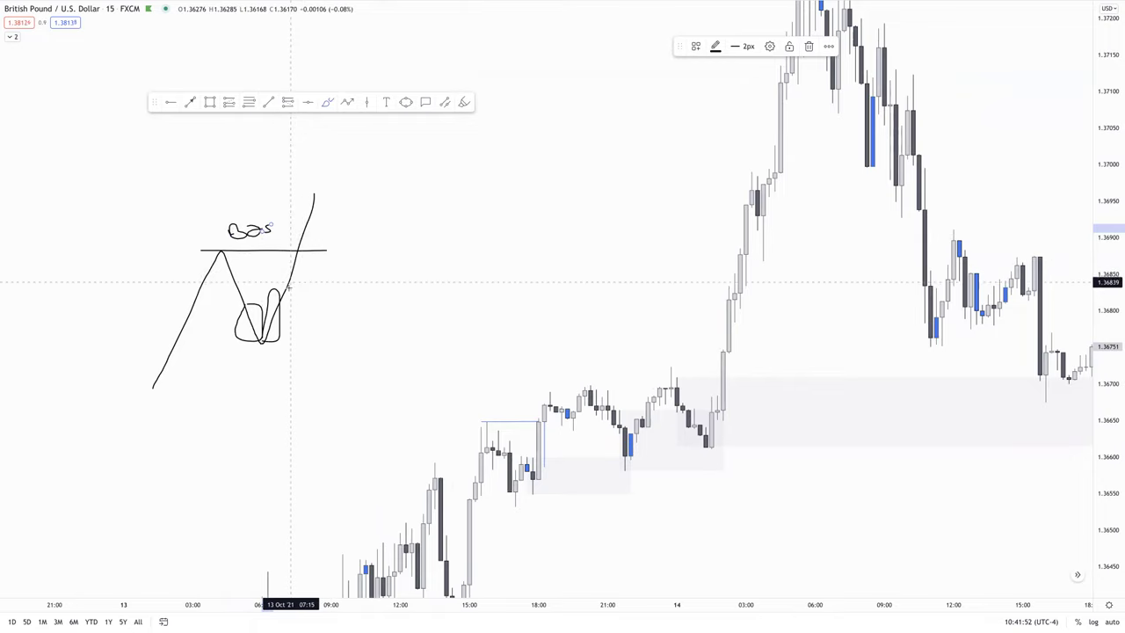
mouse_move(230, 304)
mouse_down()
mouse_move(304, 308)
mouse_move(304, 324)
mouse_move(222, 325)
mouse_up()
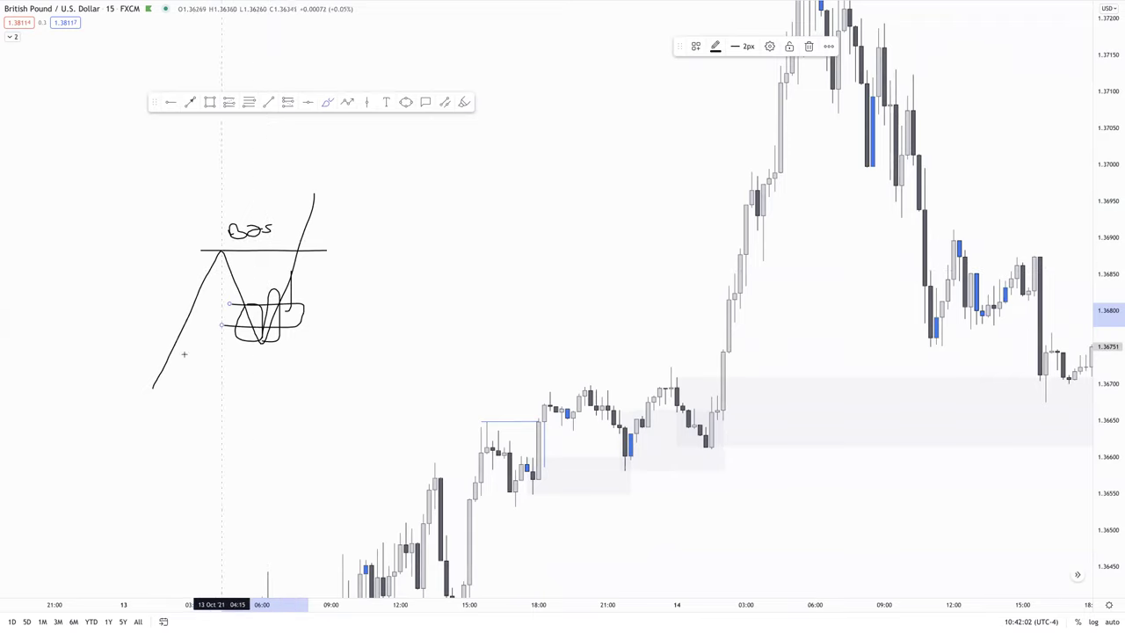
Select all the freehand strokes of the market structure sketch and delete them
drag(113, 596, 351, 221)
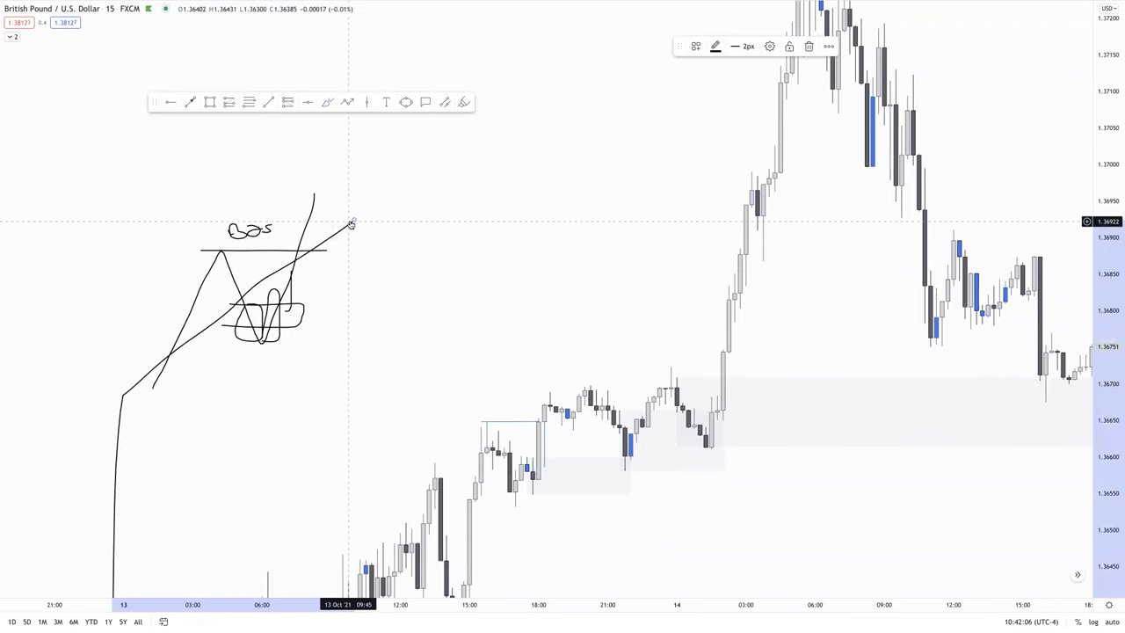
key(ctrl+z)
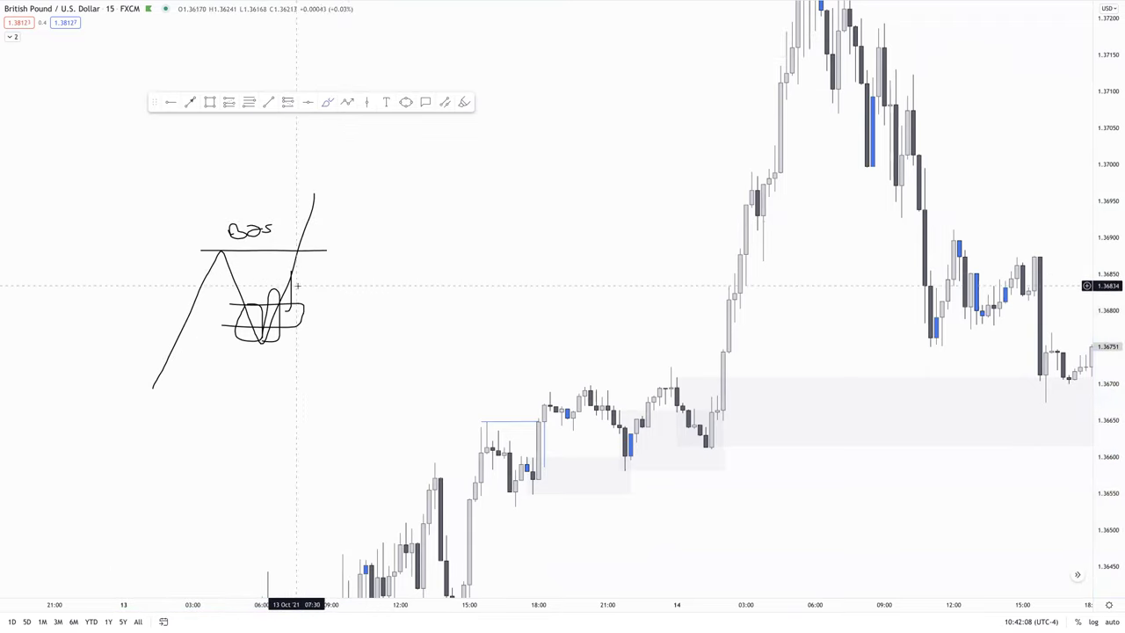
drag(118, 409, 250, 305)
drag(175, 376, 384, 149)
drag(133, 181, 386, 413)
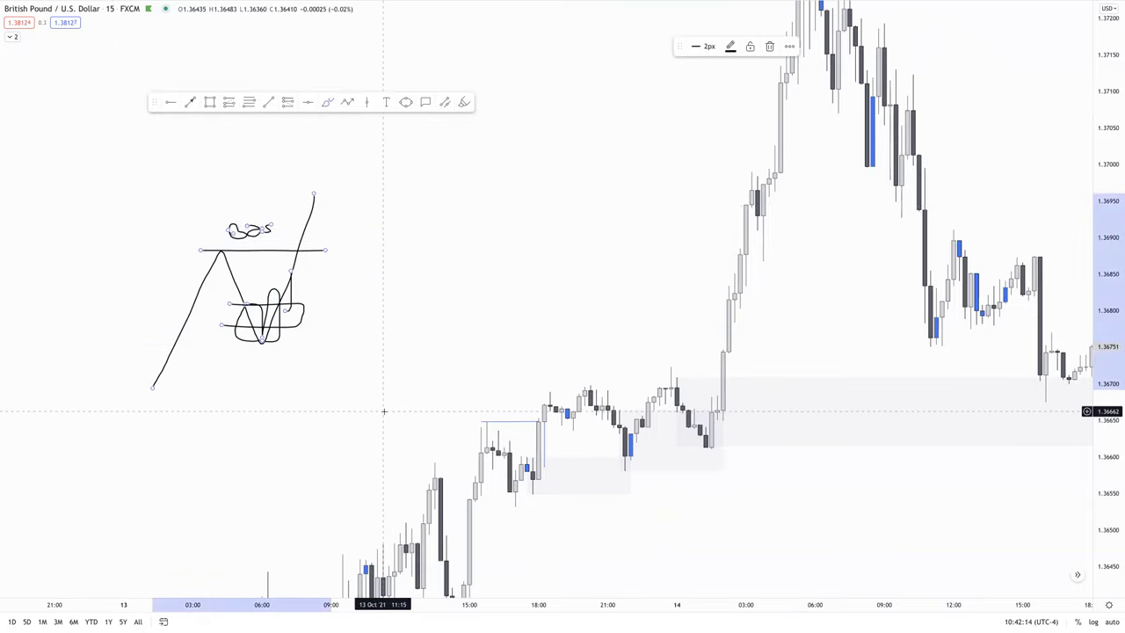
key(Delete)
Examine the price action and demand zones from the 13 October break of structure through the 15 October rally
scroll(451, 431, down, 3)
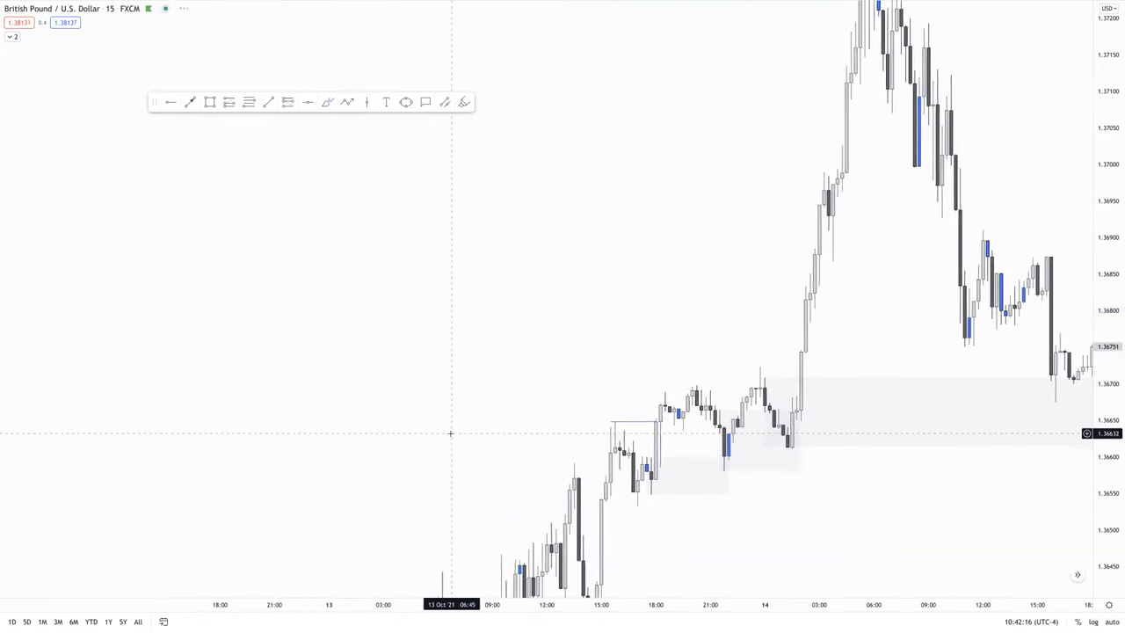
scroll(489, 389, up, 2)
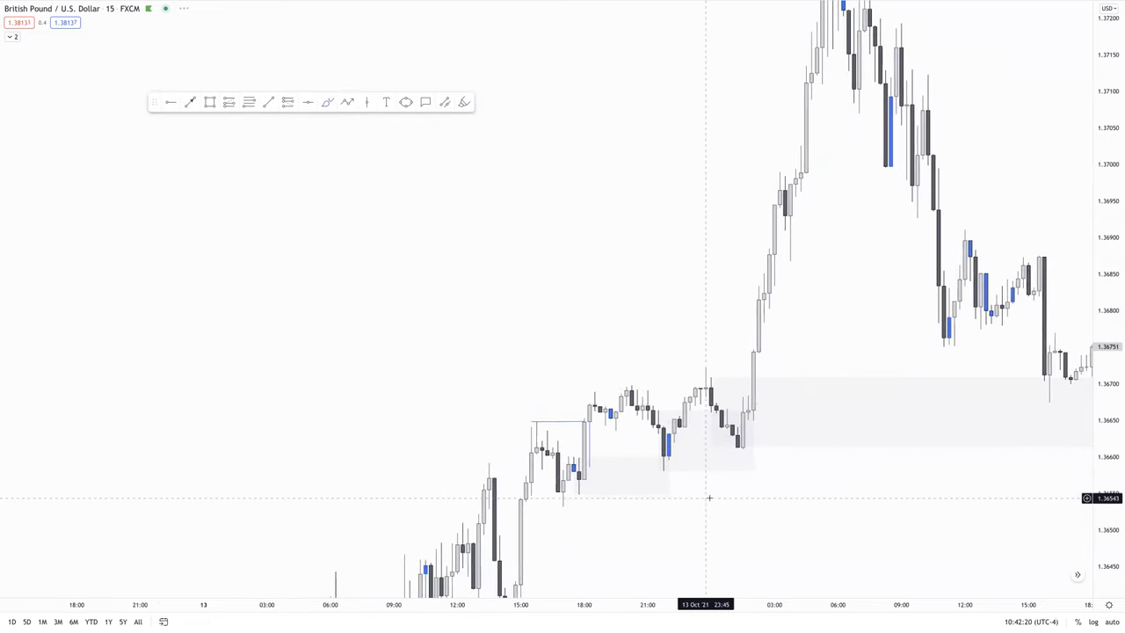
drag(716, 499, 649, 497)
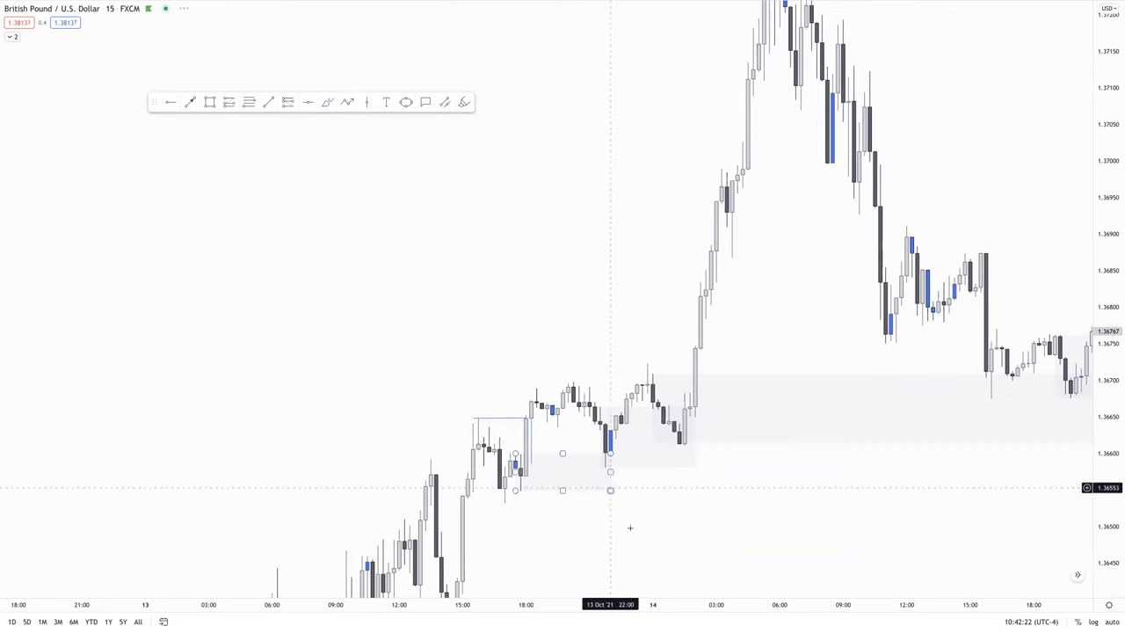
drag(719, 485, 617, 477)
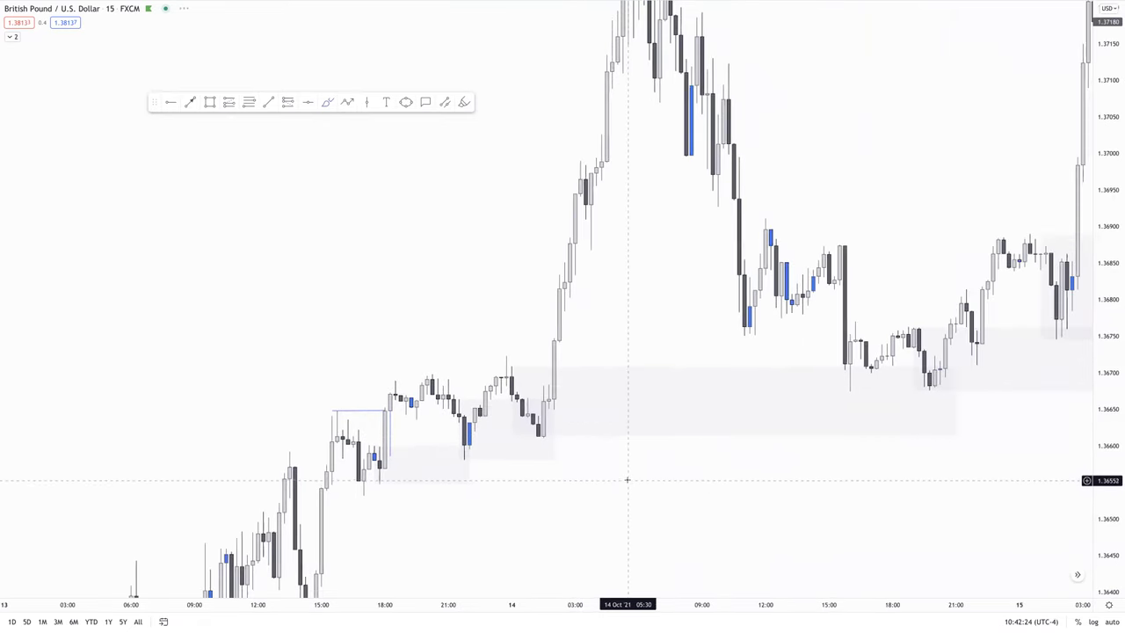
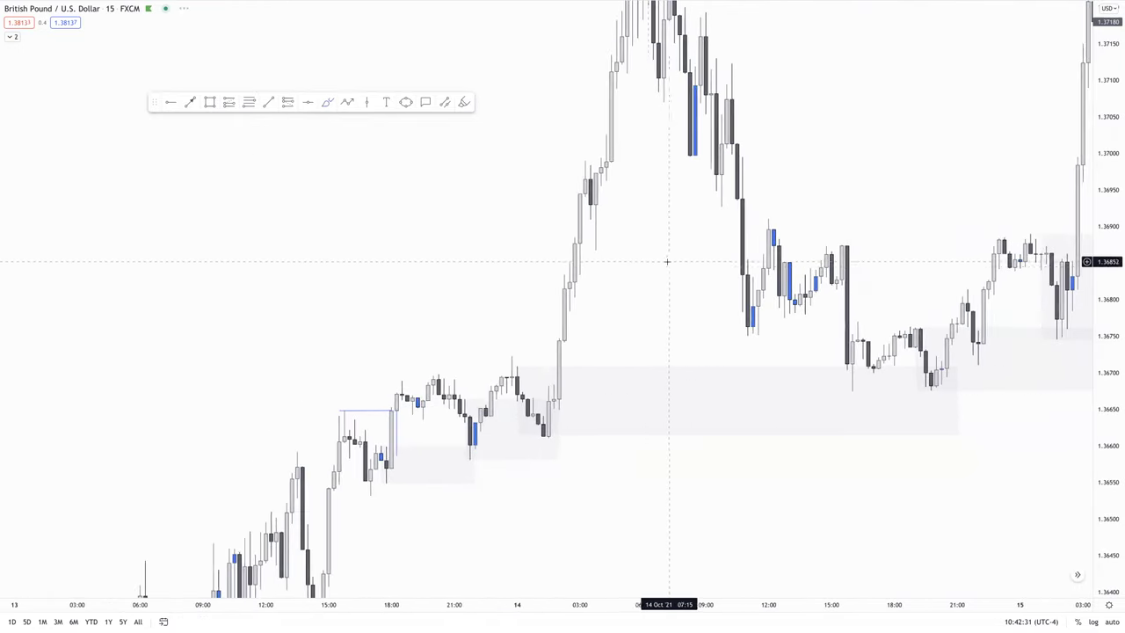
drag(661, 267, 616, 285)
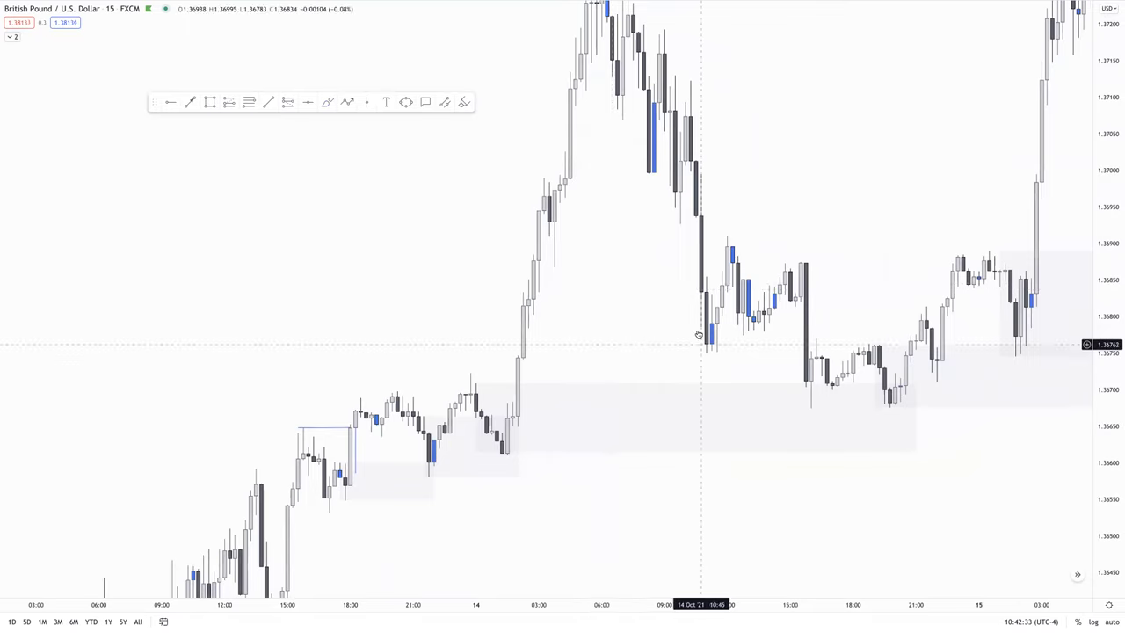
scroll(562, 352, right, 4)
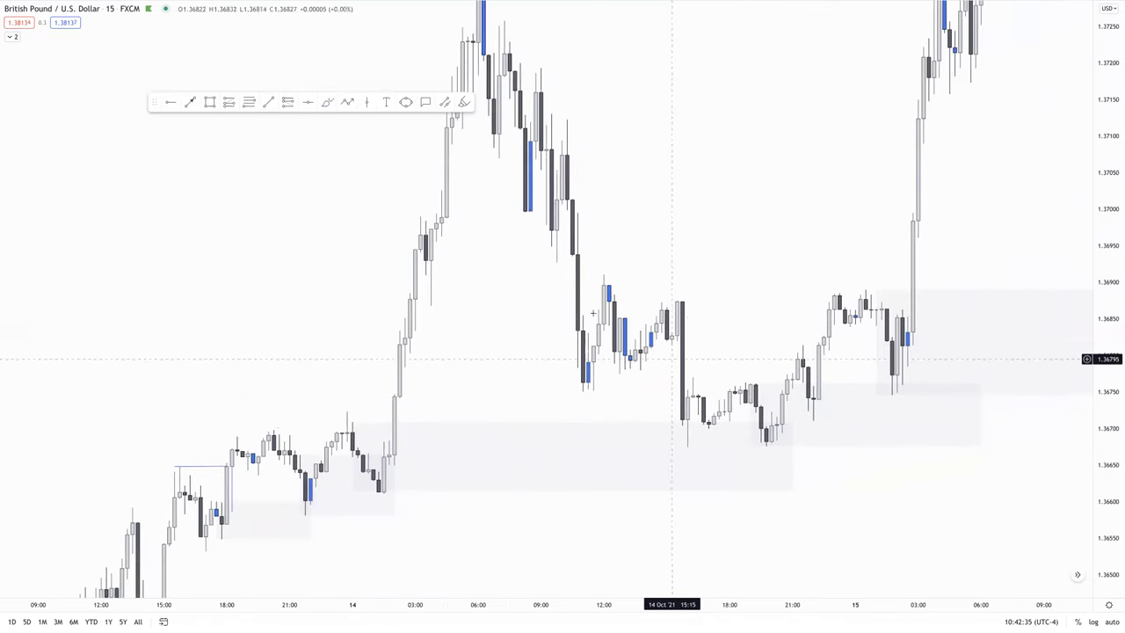
drag(681, 304, 349, 321)
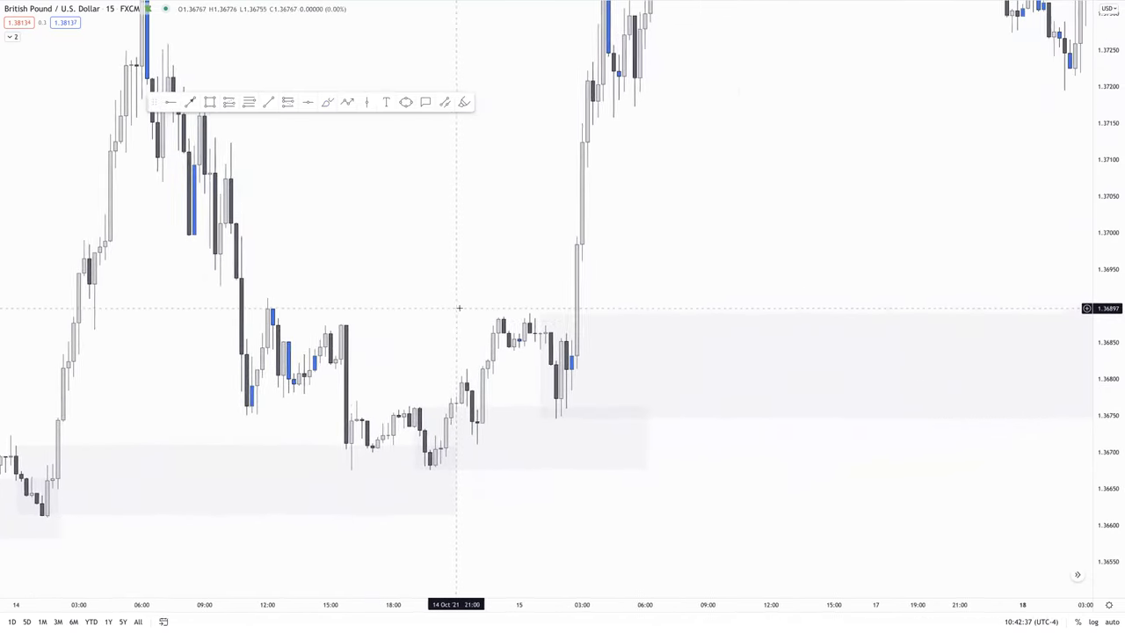
scroll(457, 308, up, 2)
scroll(457, 308, down, 5)
scroll(479, 299, down, 2)
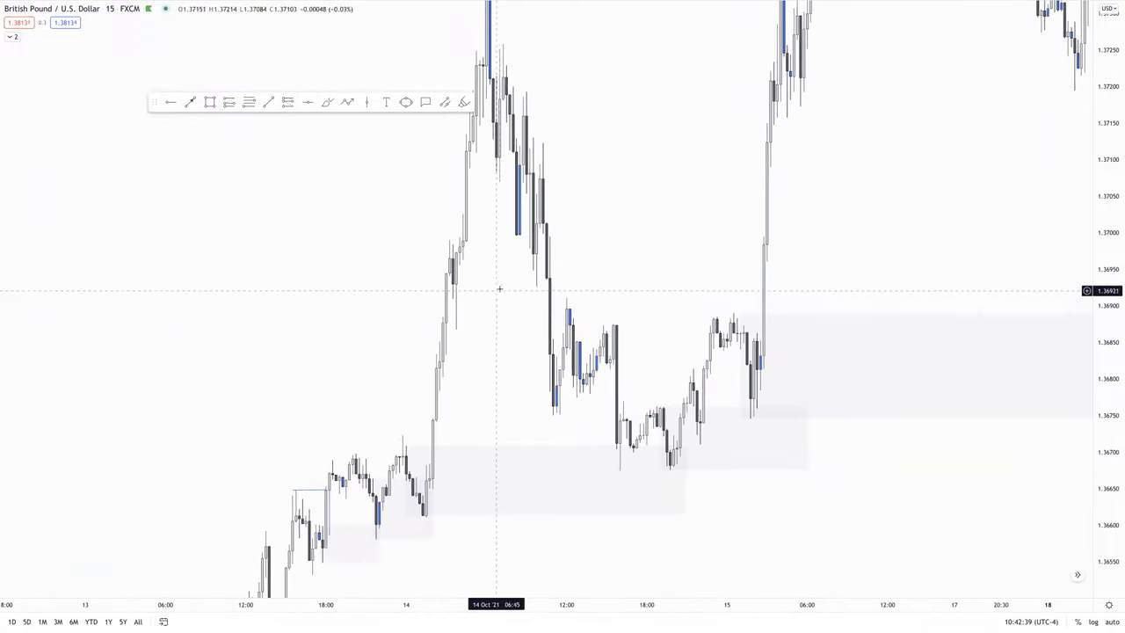
Raise the upper edge of the early 14 October demand zone to the candle's wick high, at about 1.3672
scroll(527, 277, down, 2)
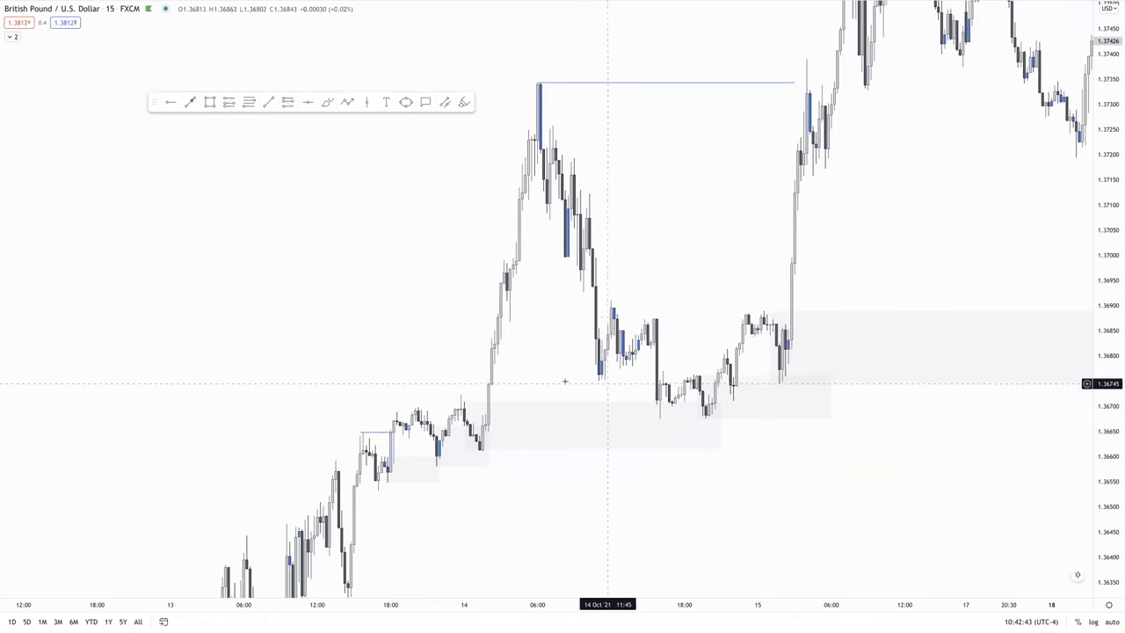
scroll(500, 381, up, 1)
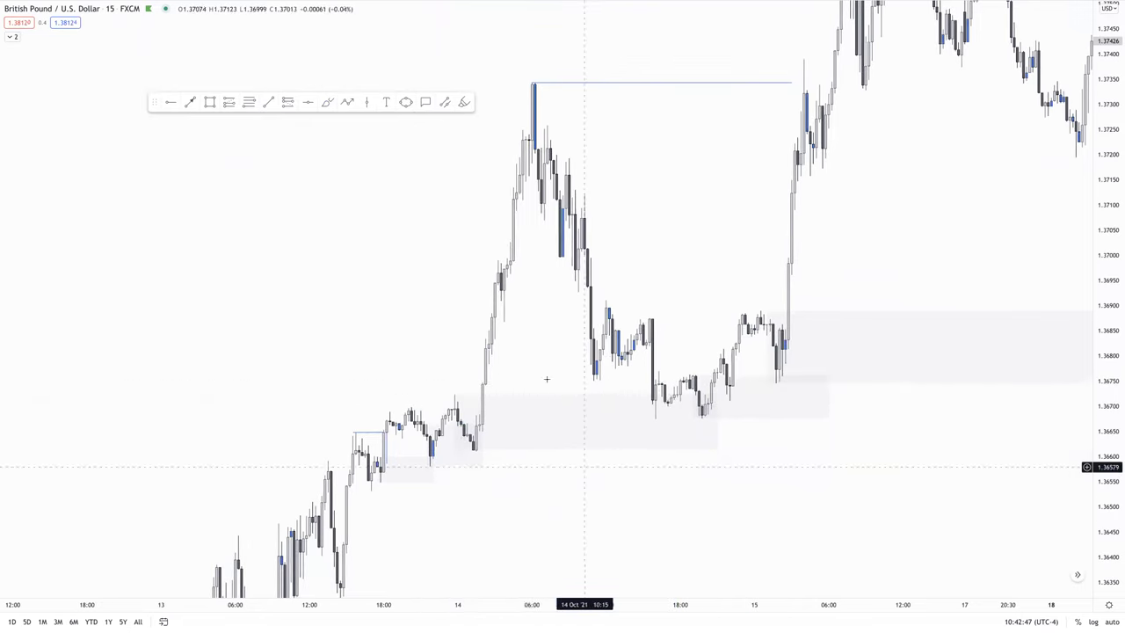
drag(624, 454, 557, 470)
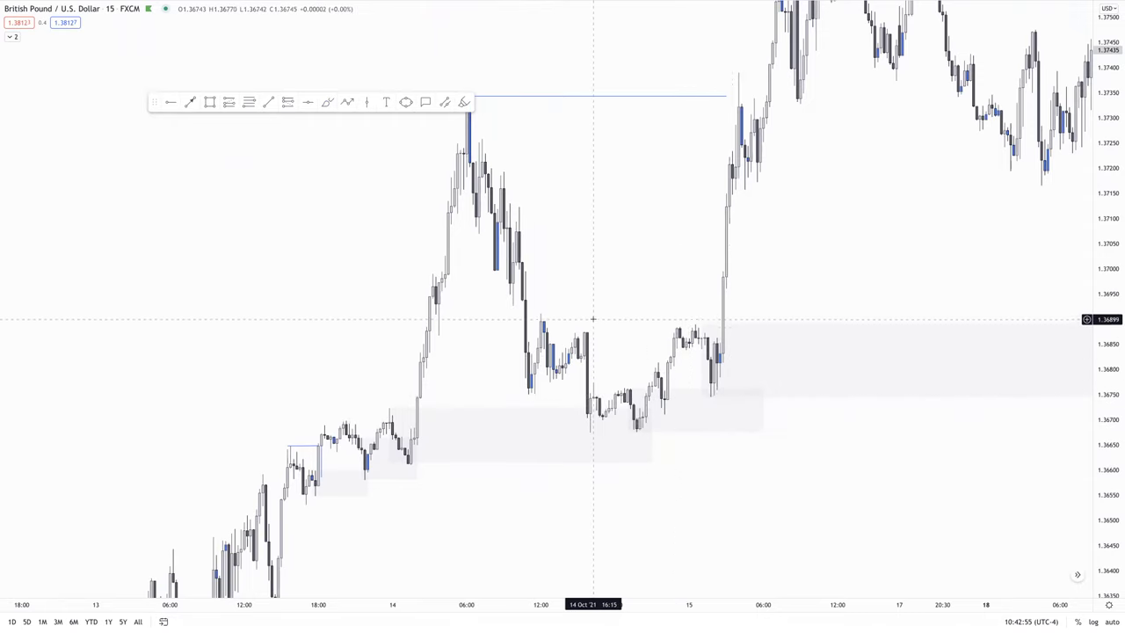
Mark the 14 October pullback low with a horizontal dashed arrow at about 1.3675, from about 10:00 to 12:45
drag(660, 319, 607, 359)
scroll(401, 377, up, 2)
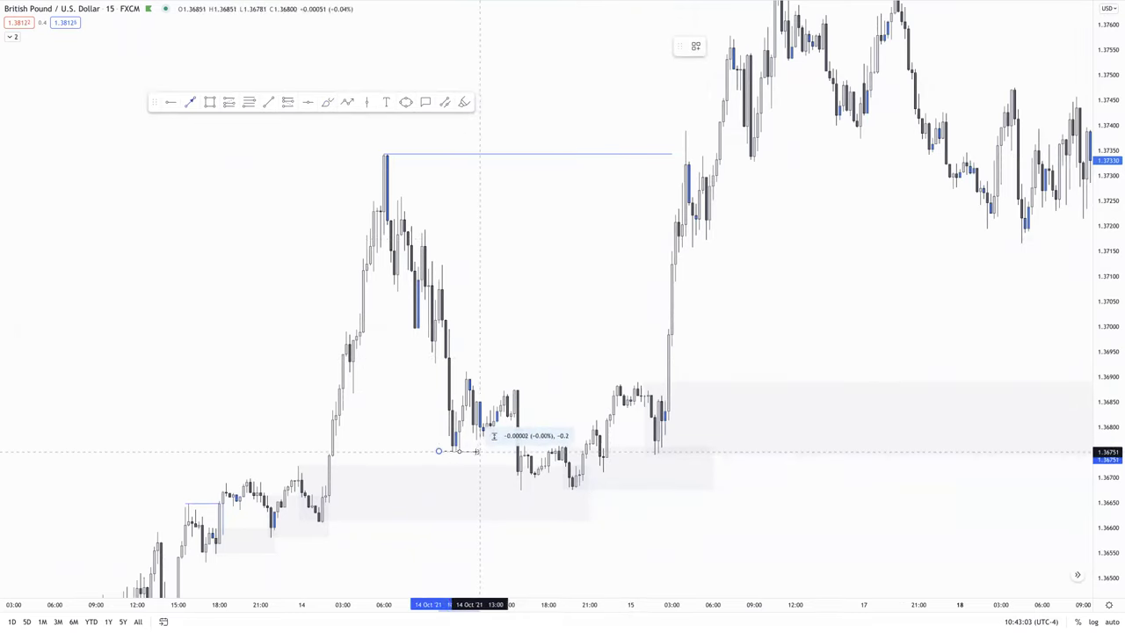
click(476, 451)
key(Escape)
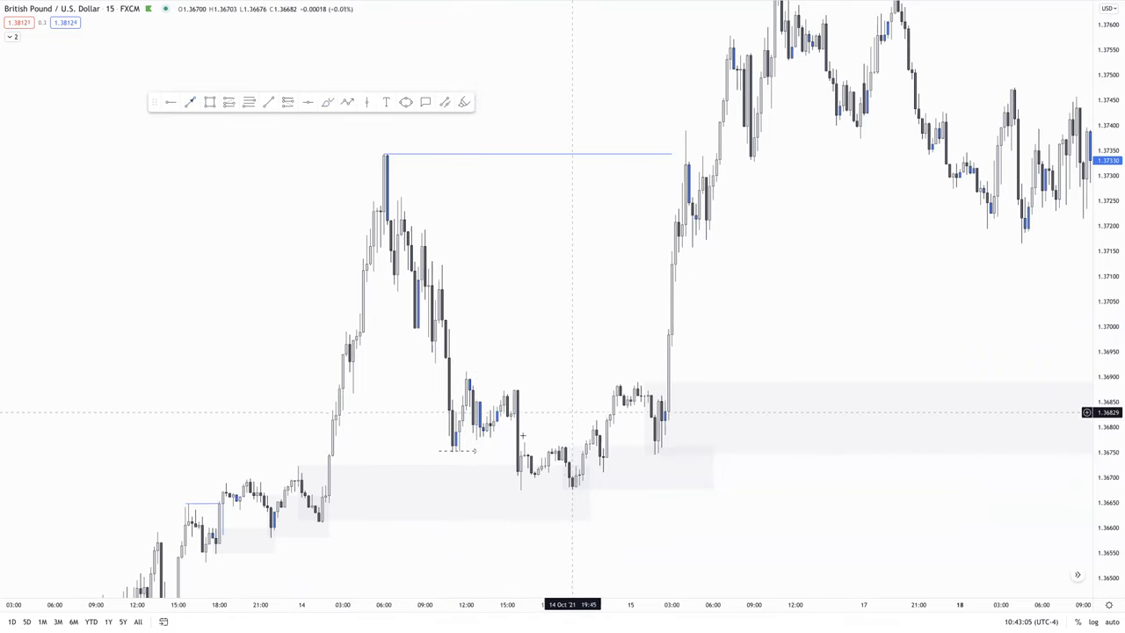
Delete the two 13 October demand zones and the nearby break-of-structure lines
scroll(332, 444, up, 3)
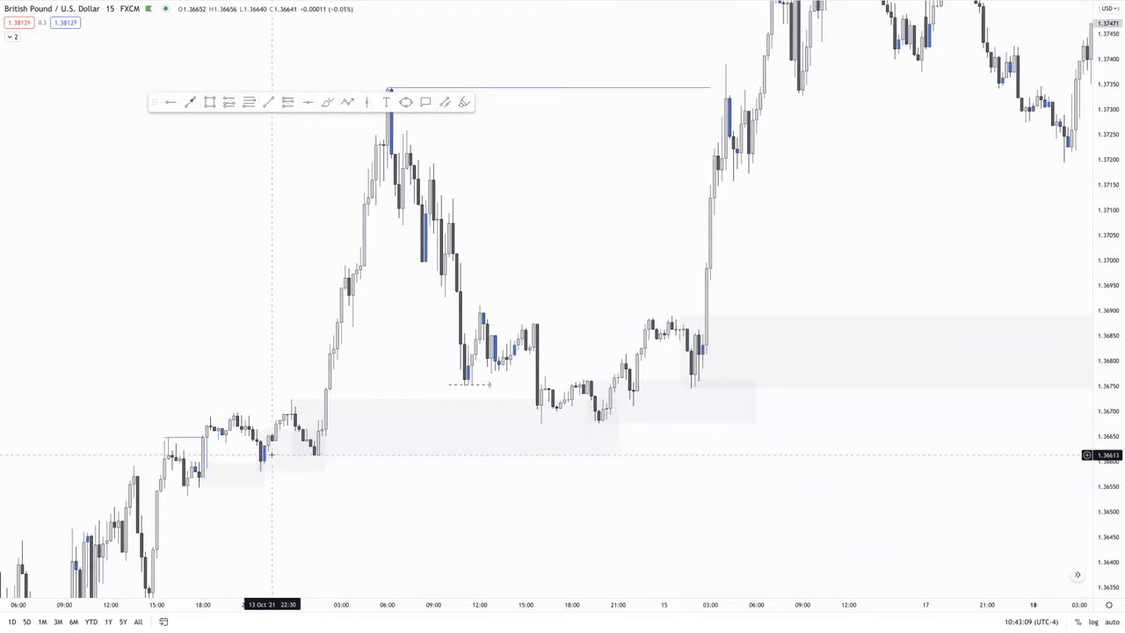
click(257, 454)
key(Delete)
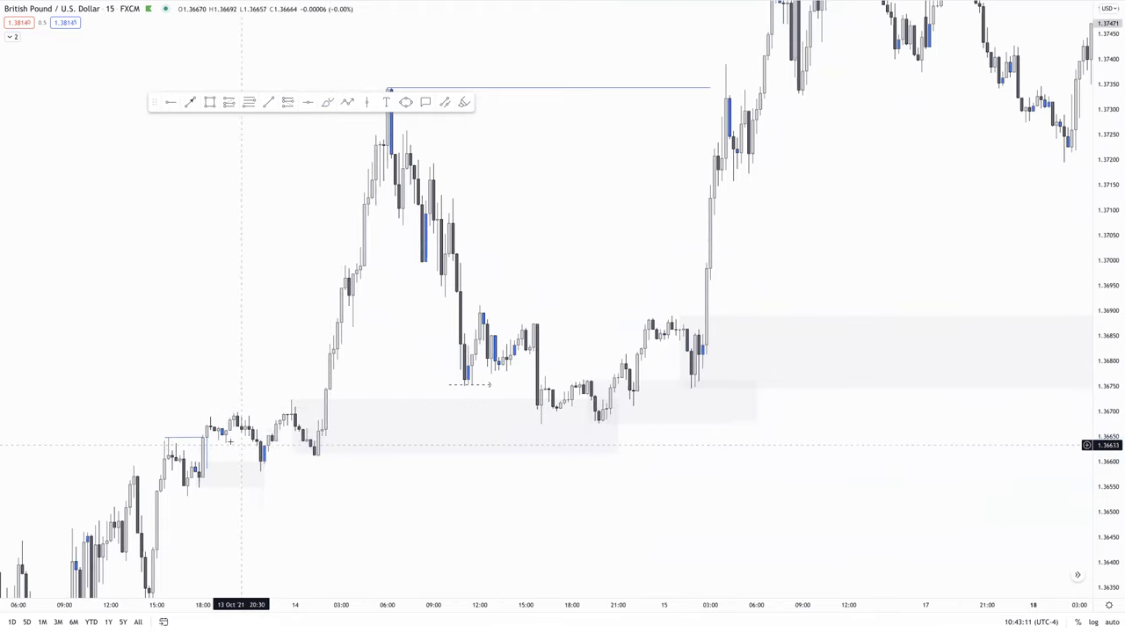
click(208, 486)
key(Delete)
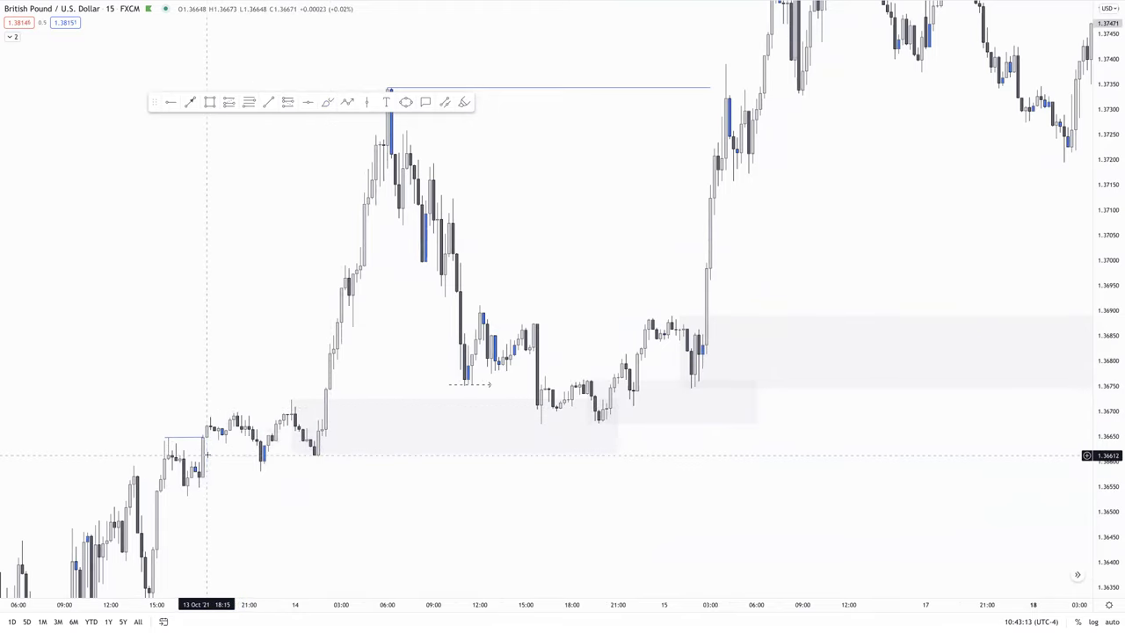
click(187, 438)
key(Delete)
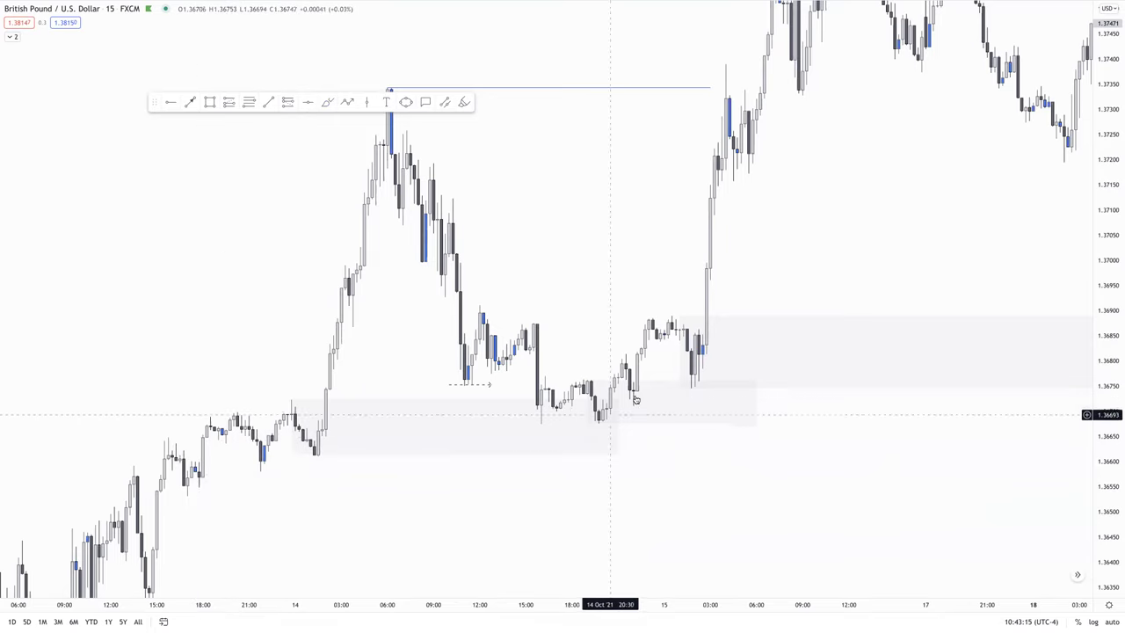
Delete the demand zones starting at the 14 October evening low and at 15 October 01:00
click(630, 422)
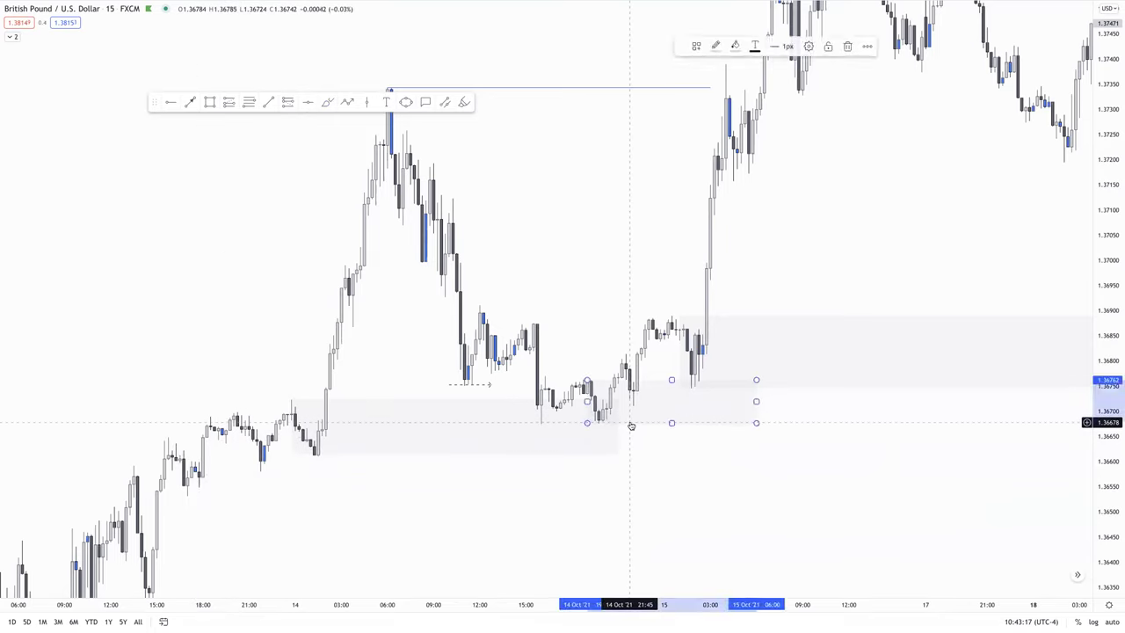
key(Delete)
click(679, 314)
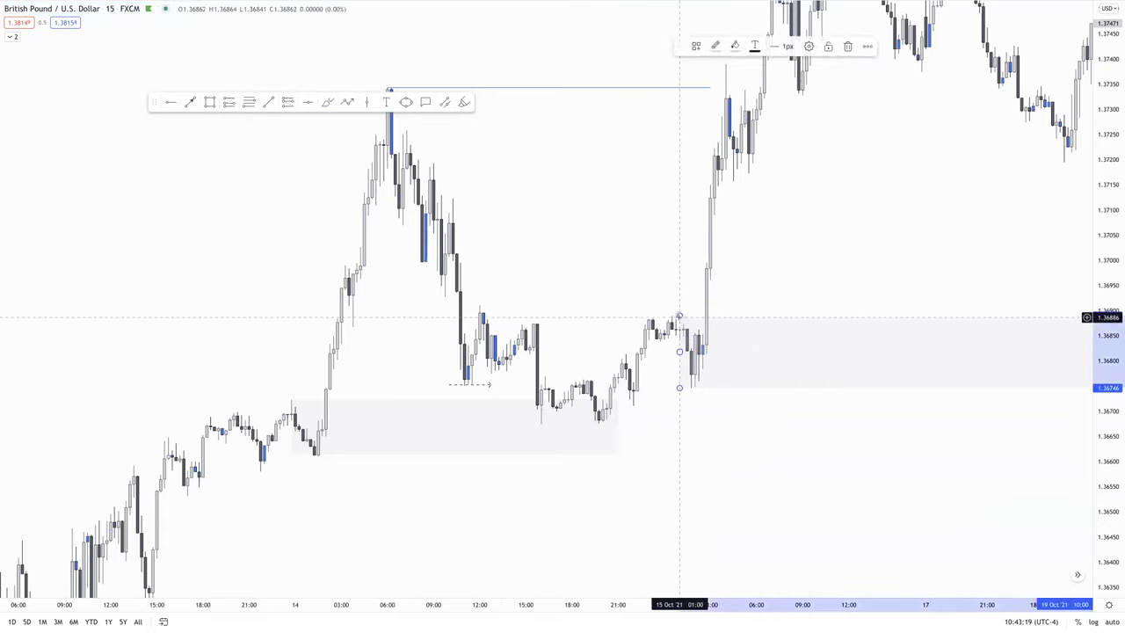
key(Delete)
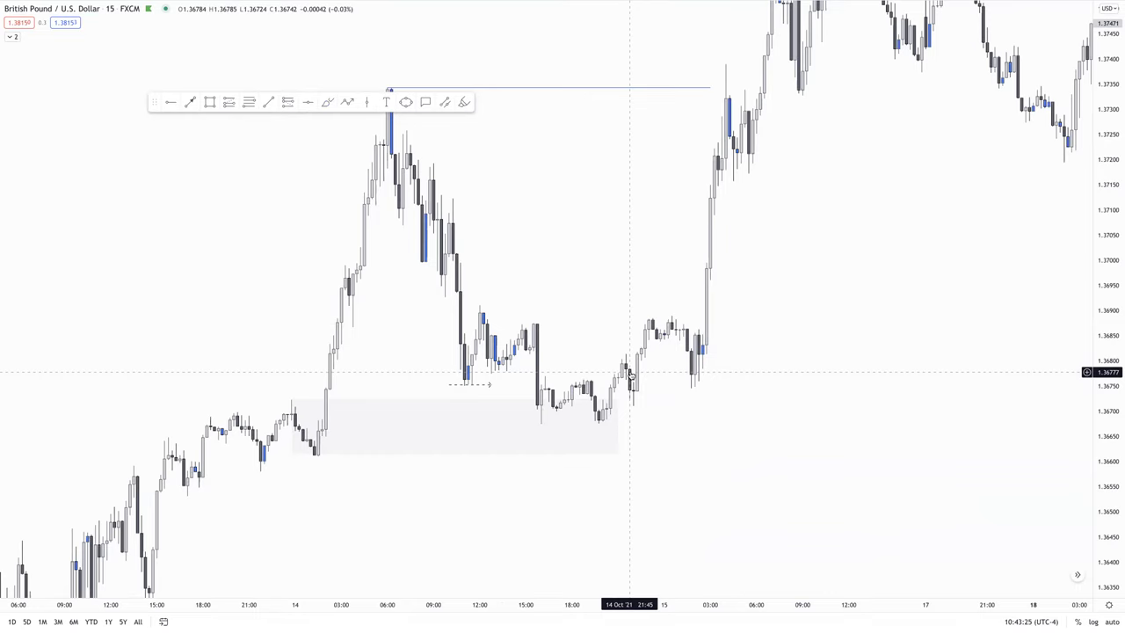
scroll(531, 387, right, 5)
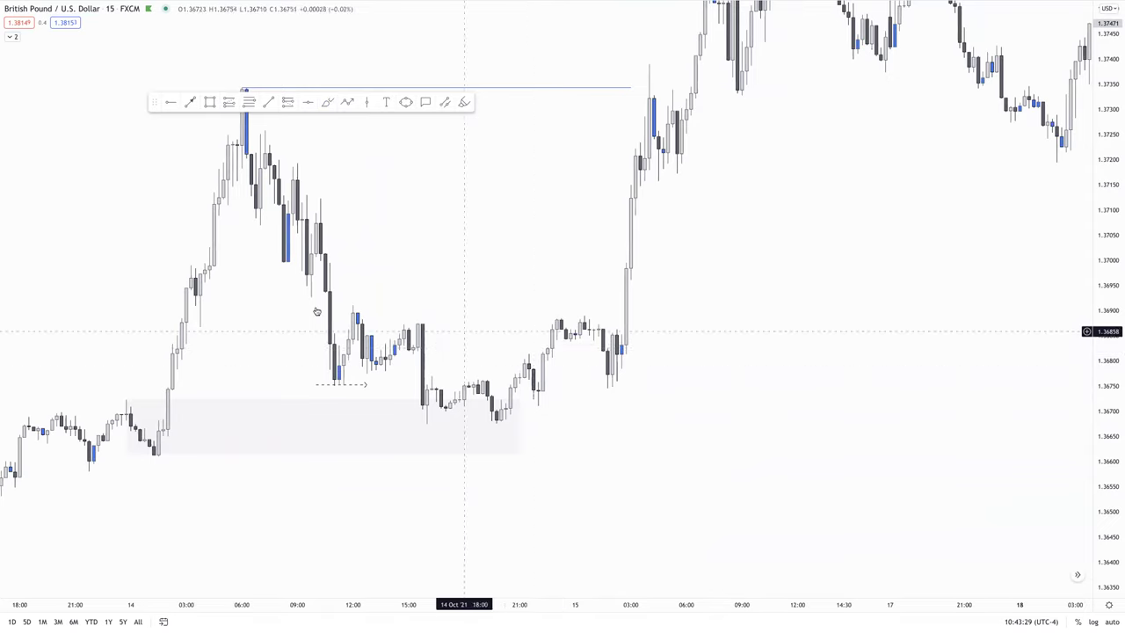
scroll(413, 360, left, 4)
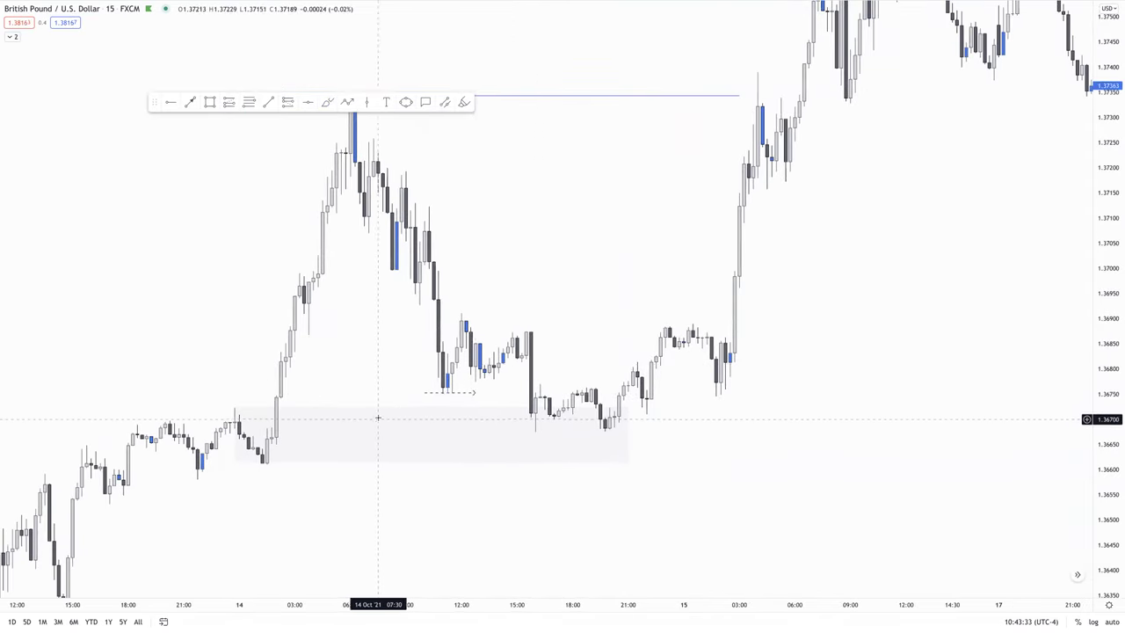
click(447, 394)
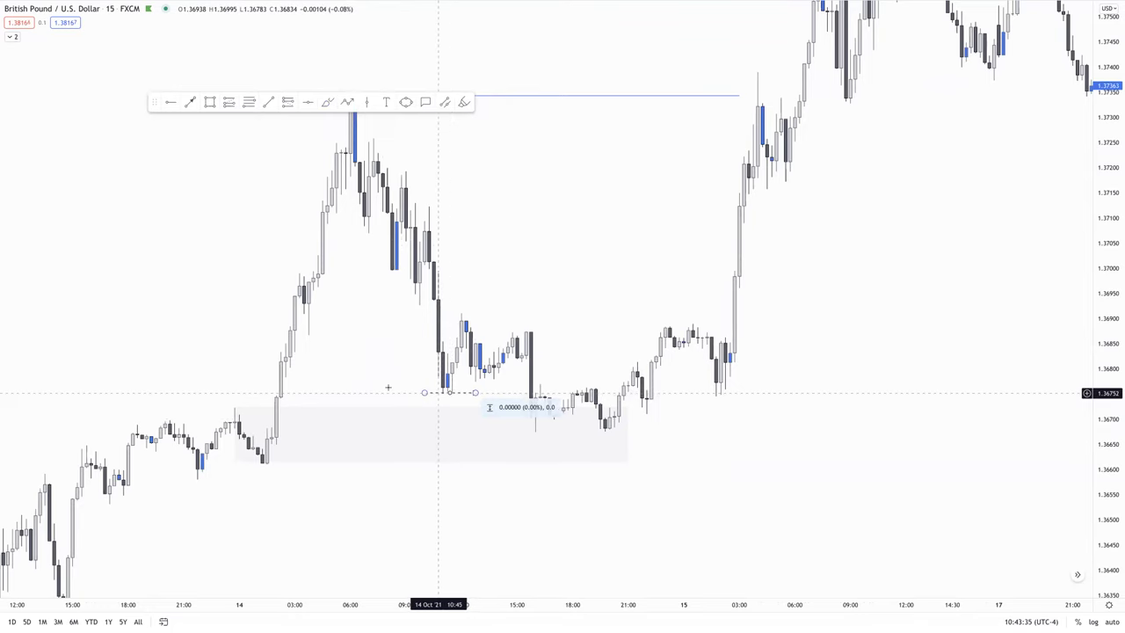
scroll(421, 391, left, 5)
drag(388, 350, 398, 360)
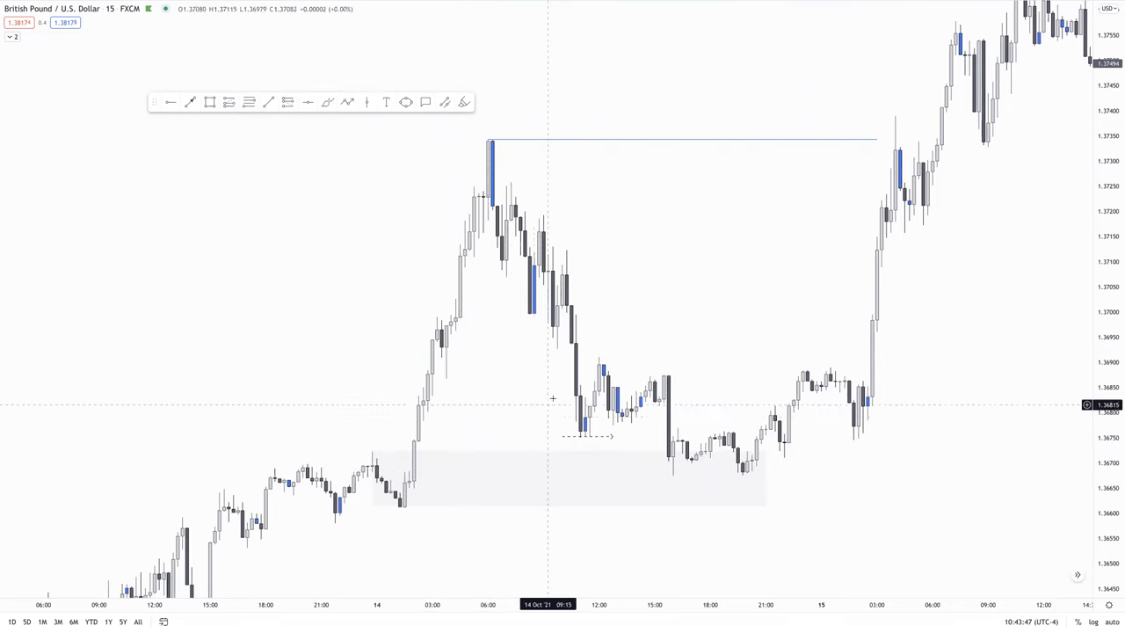
scroll(550, 401, up, 2)
scroll(545, 395, down, 3)
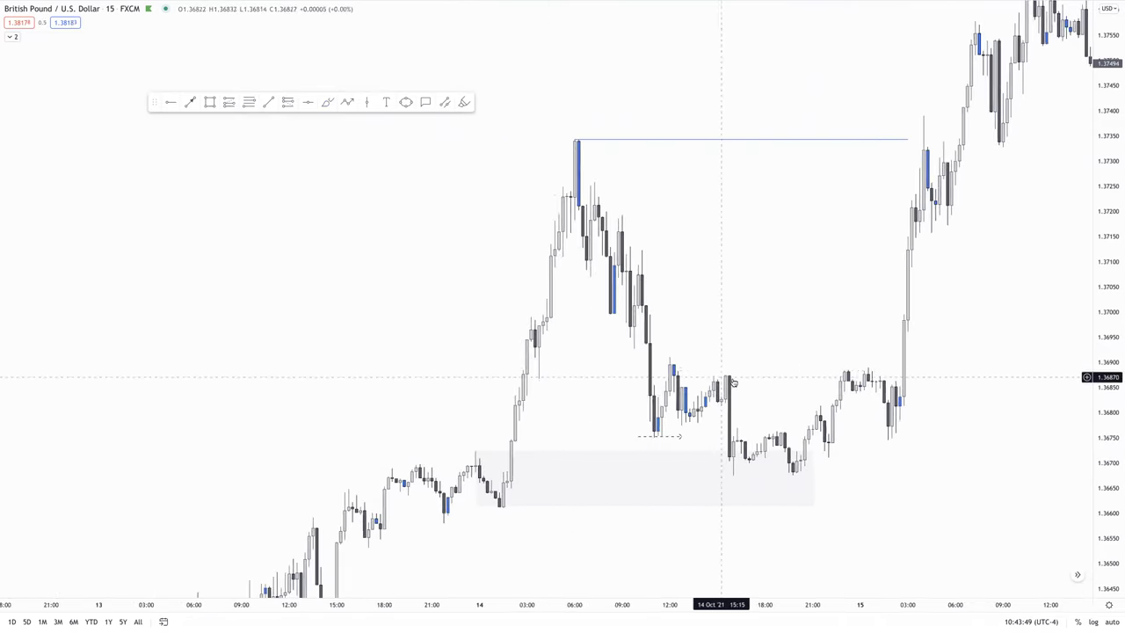
scroll(715, 343, left, 2)
scroll(728, 391, right, 4)
scroll(722, 374, right, 1)
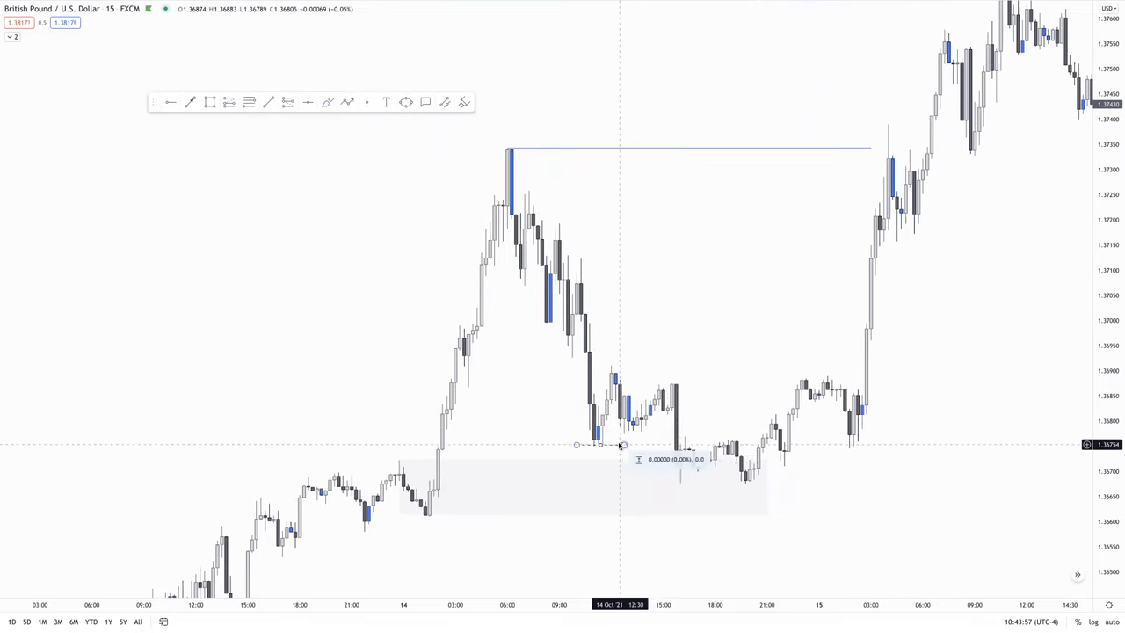
scroll(620, 445, up, 1)
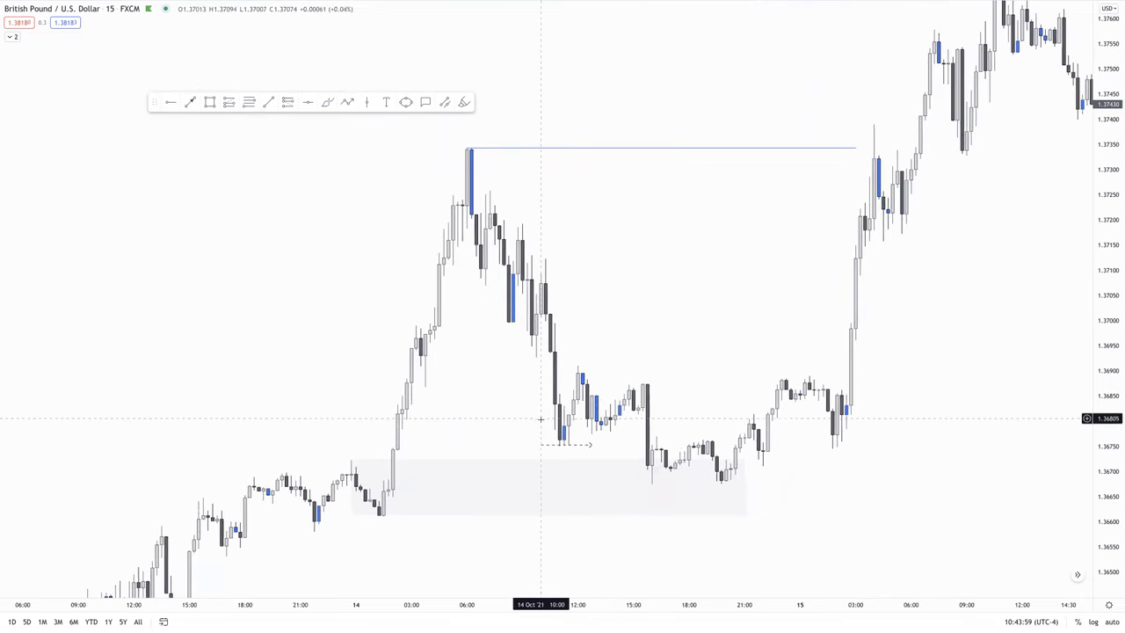
Draw a thin rectangle along the 14 October pullback low, from 10:30 to 15 October 00:15, and delete it
click(545, 448)
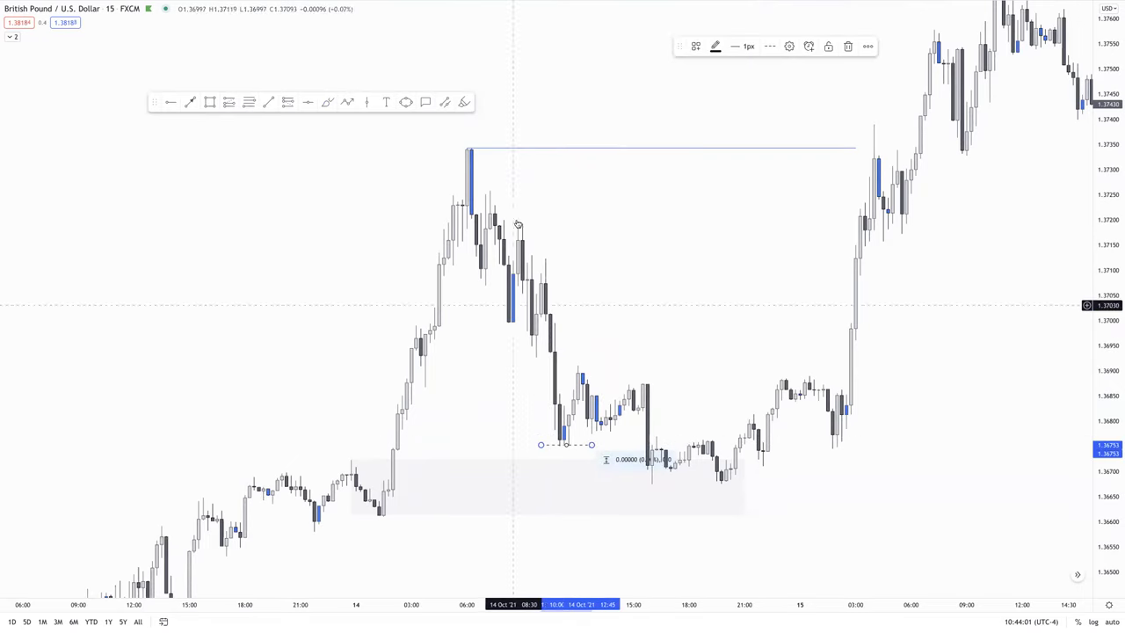
click(205, 102)
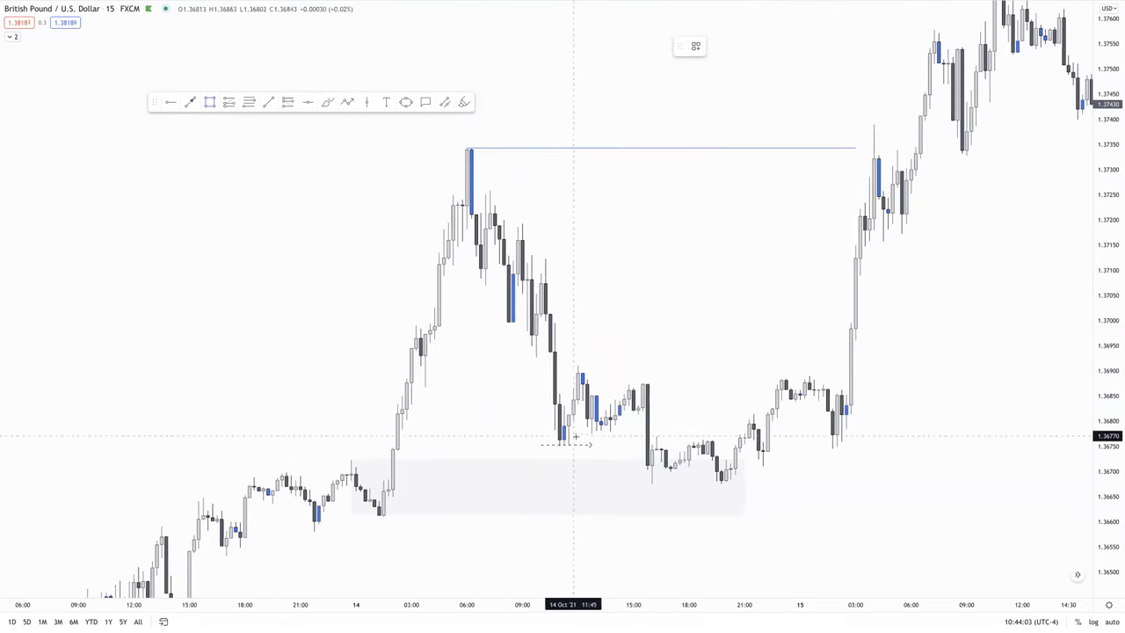
mouse_move(550, 444)
mouse_down()
mouse_move(763, 426)
mouse_move(803, 441)
mouse_up()
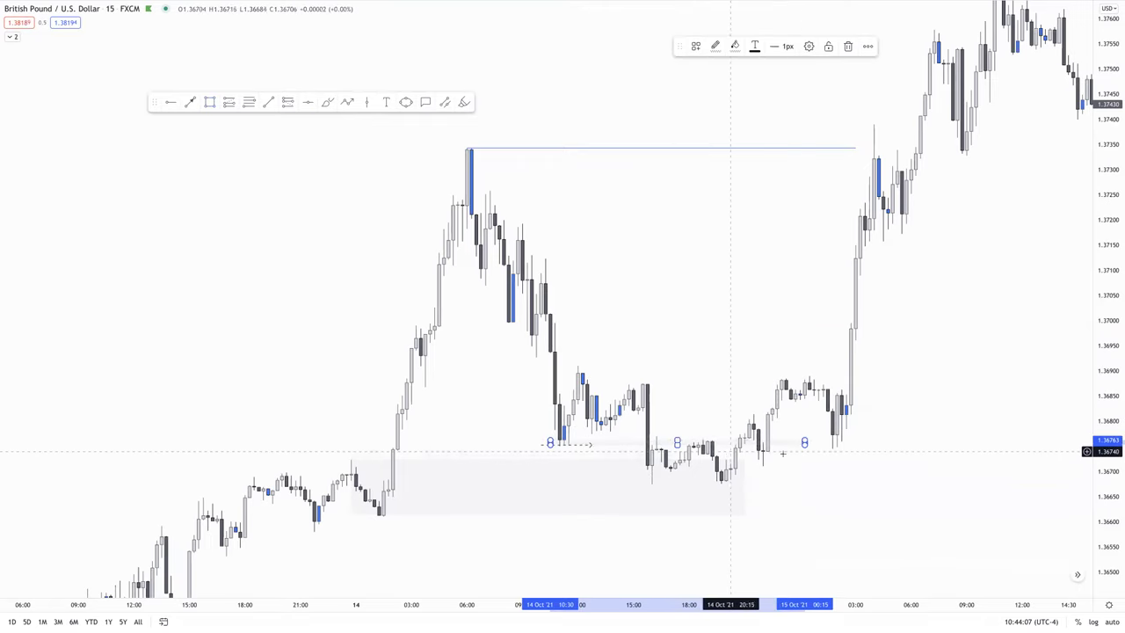
click(798, 446)
click(796, 445)
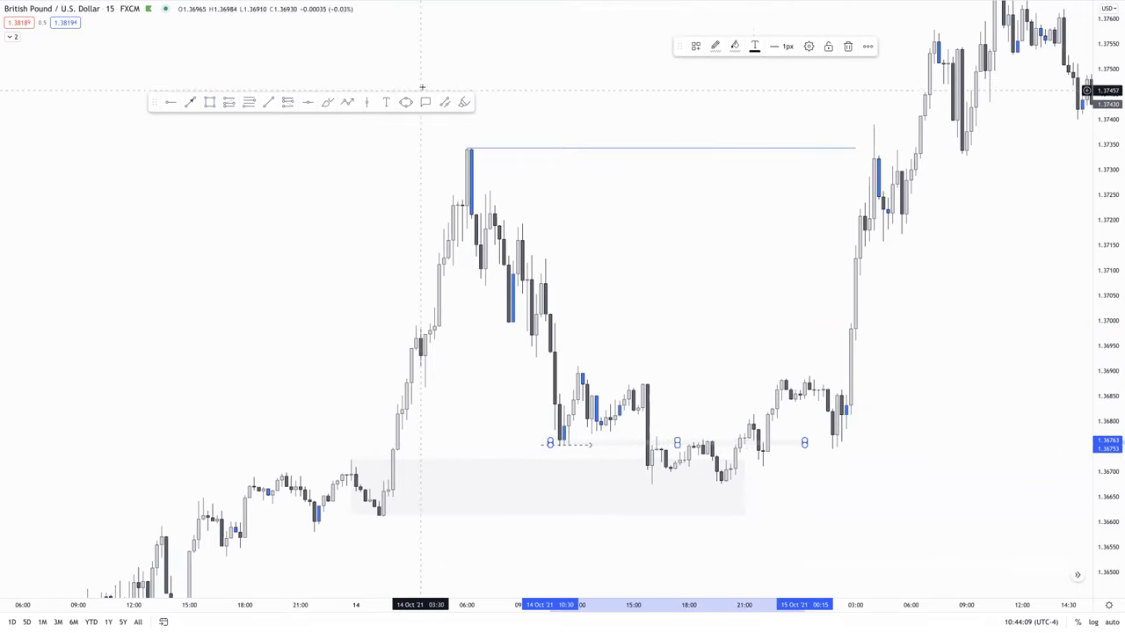
click(848, 46)
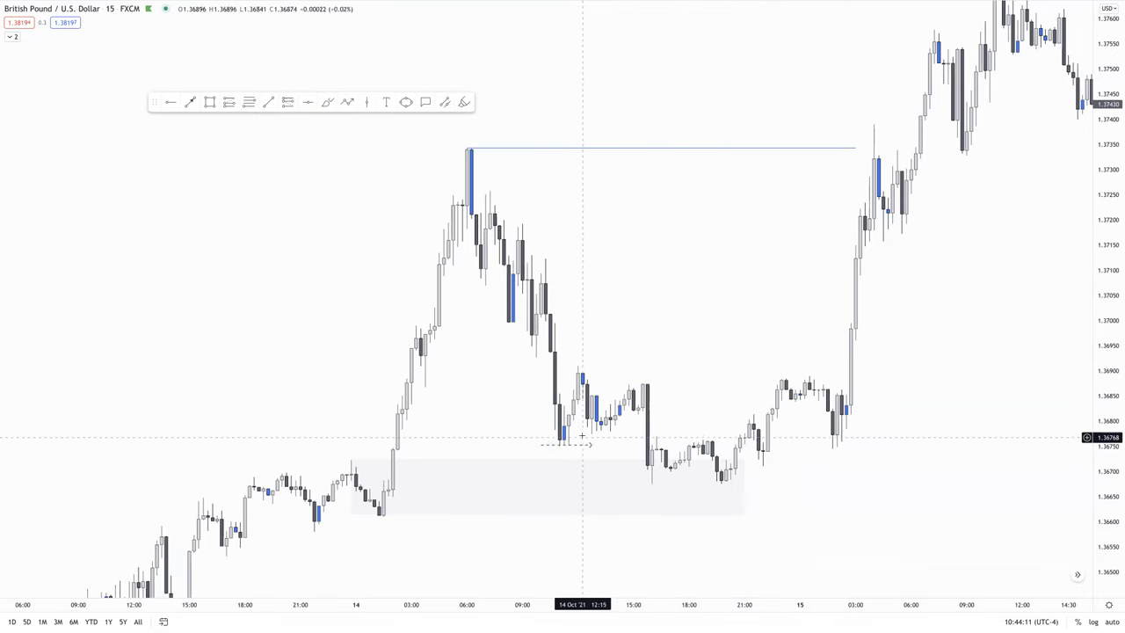
Sketch freehand brush strokes from the early 14 October rally down into the demand zone, and remove them
scroll(450, 446, up, 1)
drag(451, 446, 715, 348)
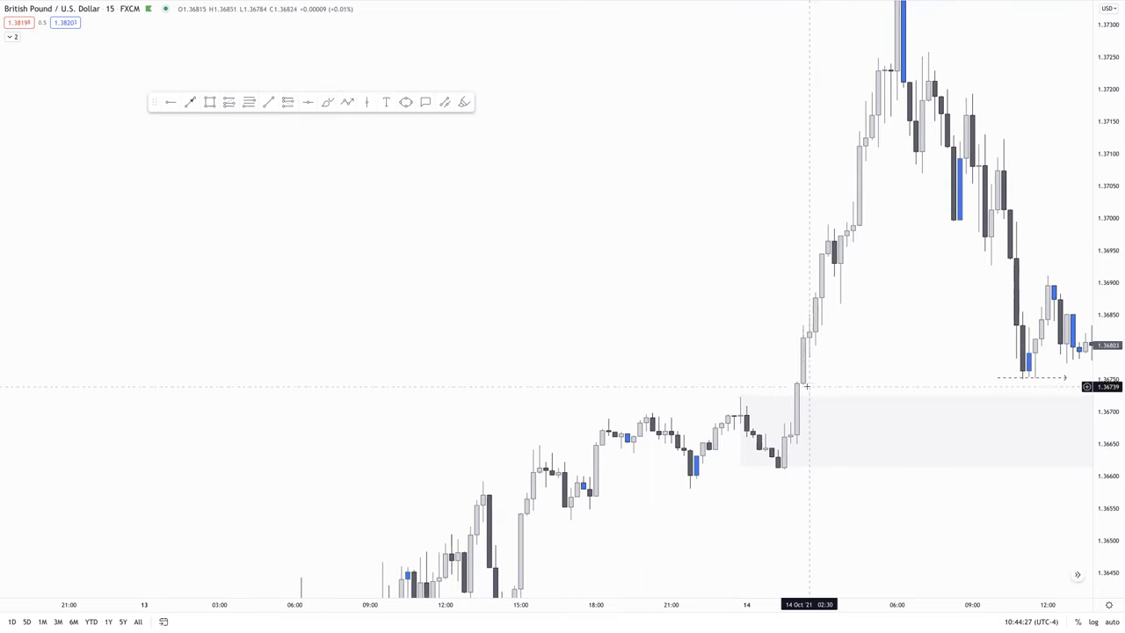
drag(790, 284, 725, 295)
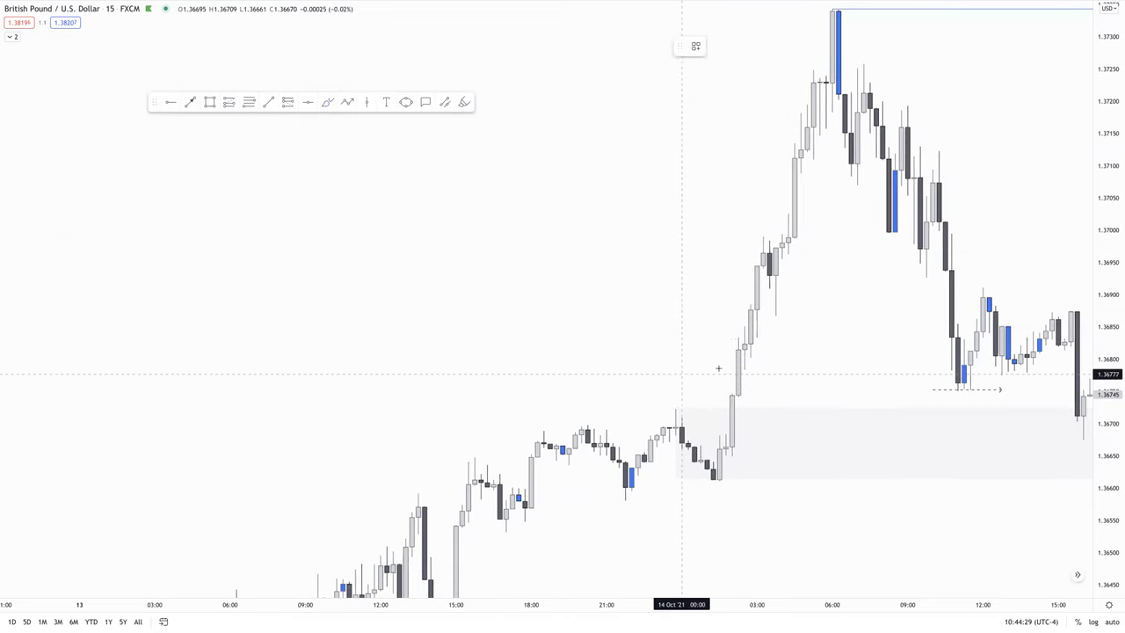
mouse_move(738, 371)
mouse_down()
mouse_move(741, 407)
mouse_move(769, 284)
mouse_up()
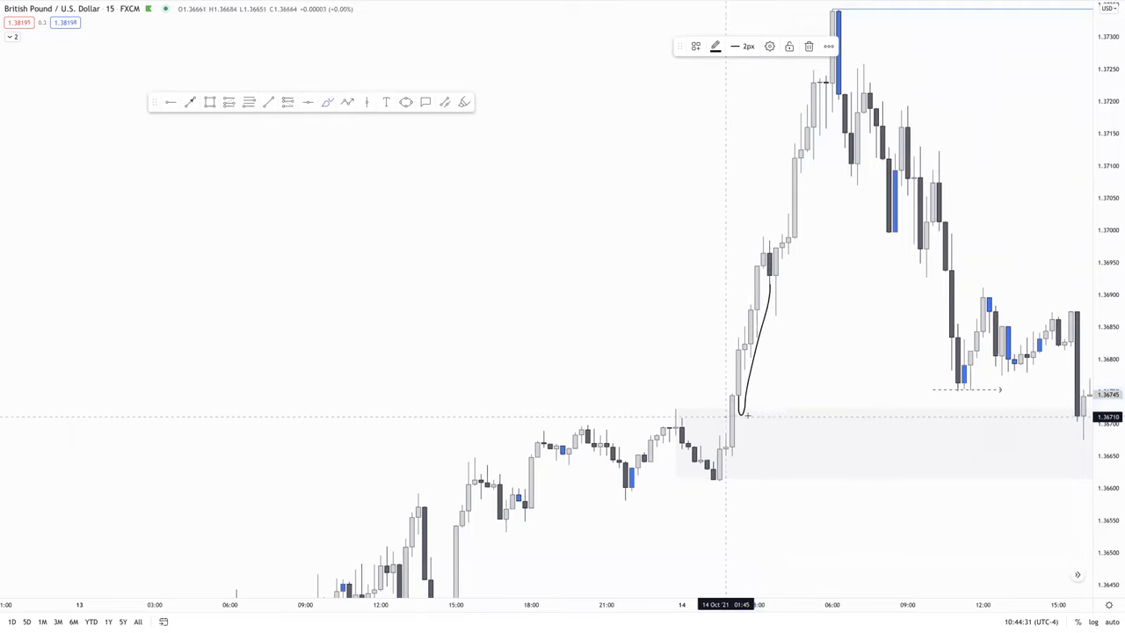
mouse_move(727, 416)
mouse_down()
mouse_move(782, 426)
mouse_move(763, 396)
mouse_up()
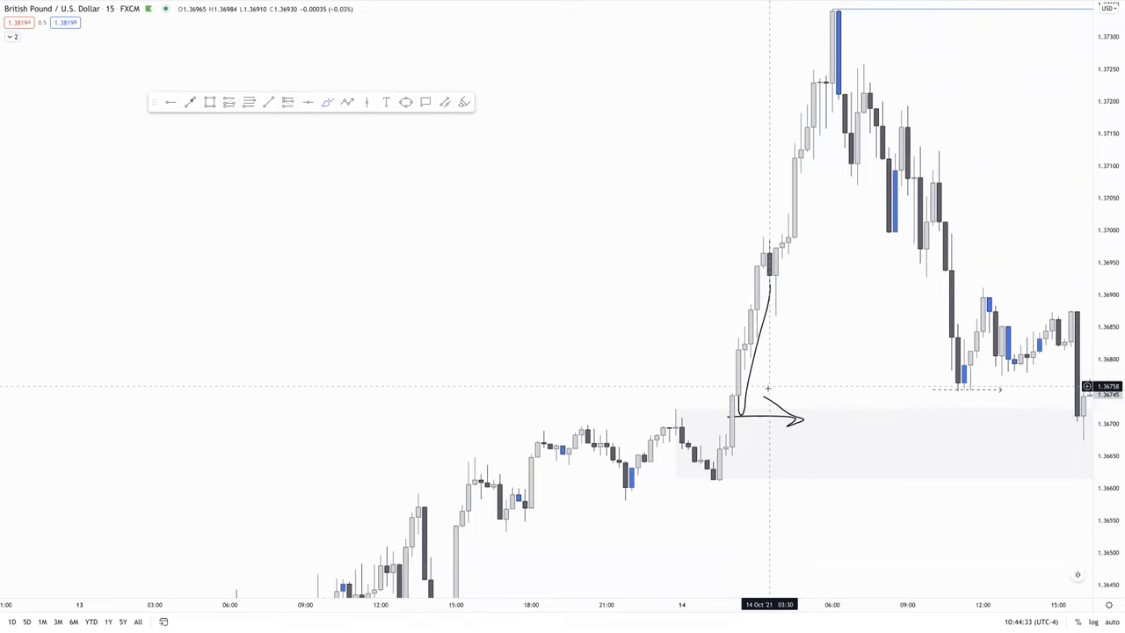
key(ctrl+z)
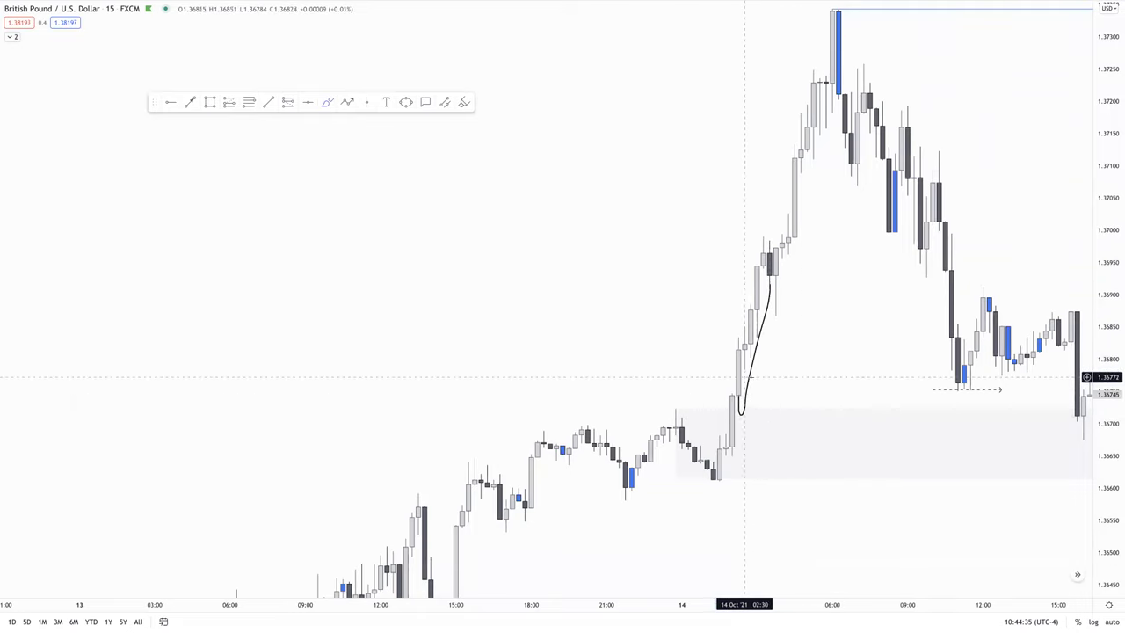
click(752, 376)
key(Delete)
Shrink the early 14 October demand zone to start at 01:45 and span from 1.36684 down to about 1.3665
drag(766, 377, 847, 377)
drag(836, 495, 535, 472)
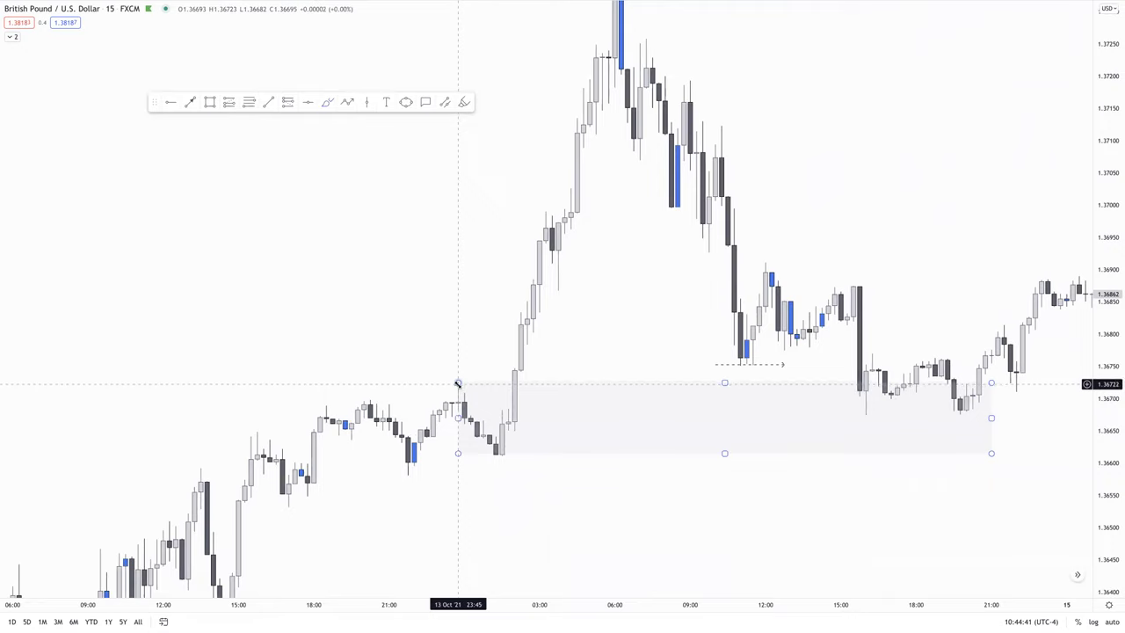
drag(457, 384, 505, 410)
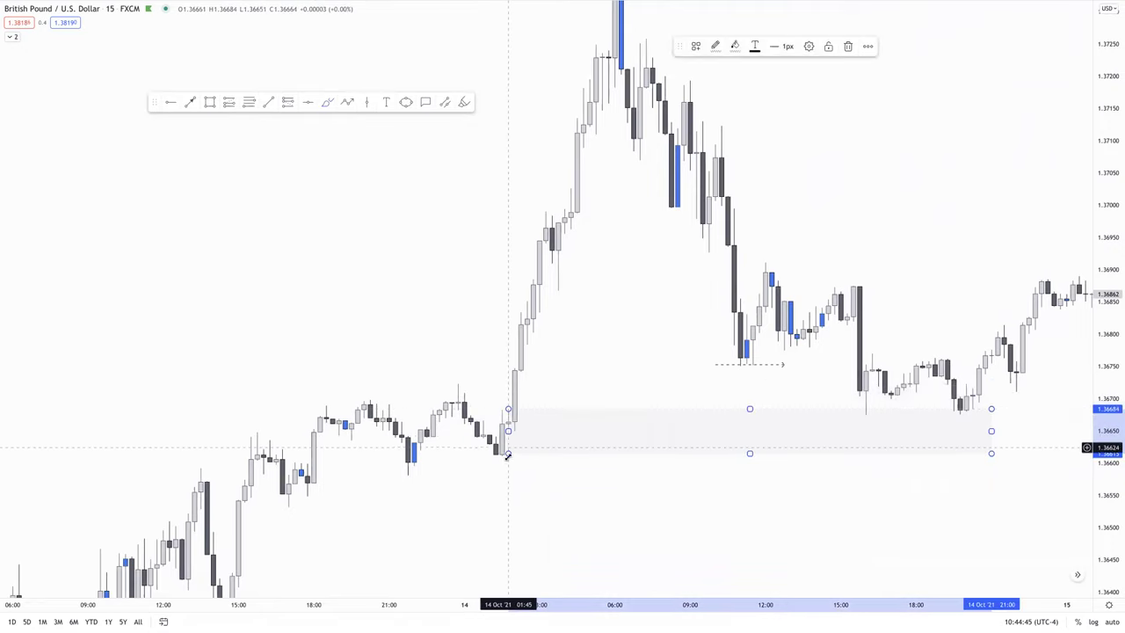
drag(508, 452, 508, 429)
click(452, 411)
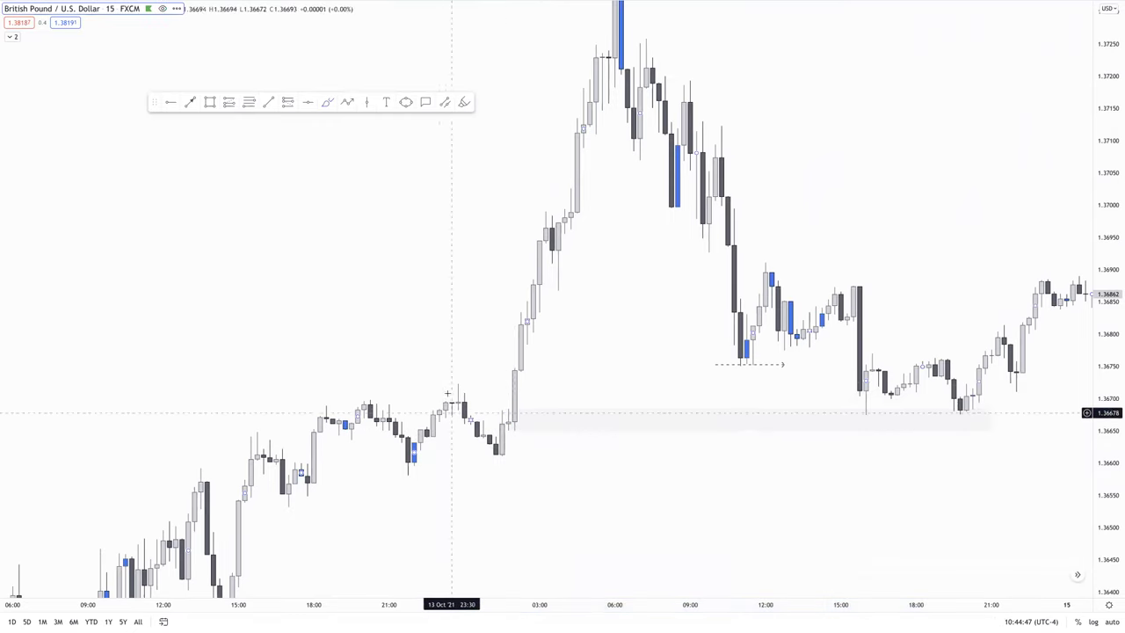
Place a long position on the 14 October demand zone with entry at 1.36685, stop at 1.36650 and target at 1.37343
scroll(813, 489, down, 3)
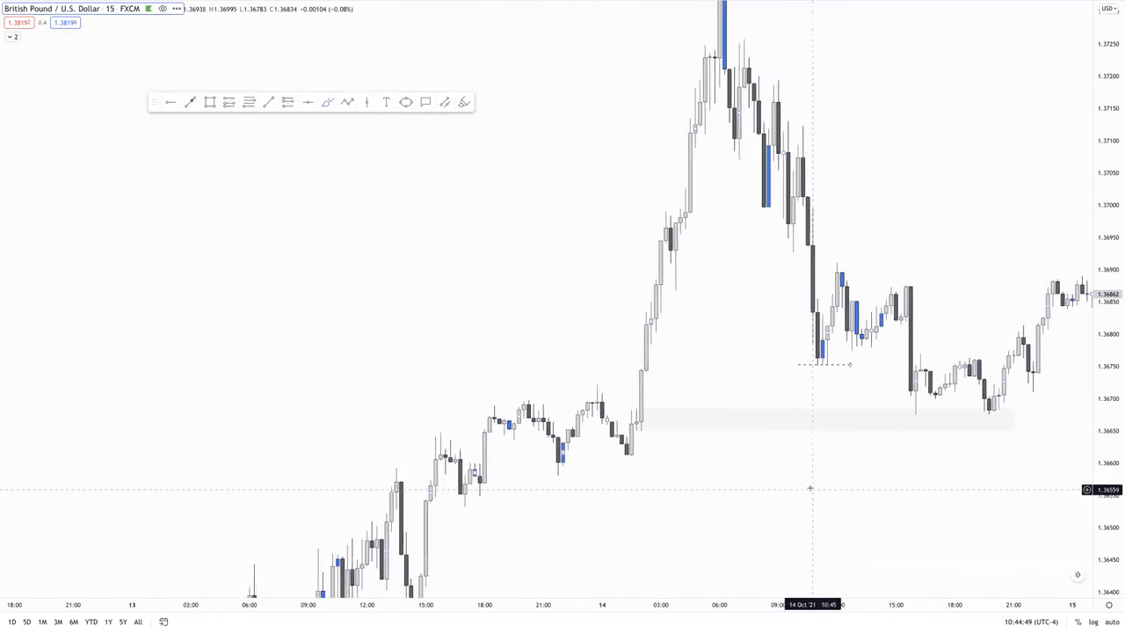
drag(811, 489, 748, 482)
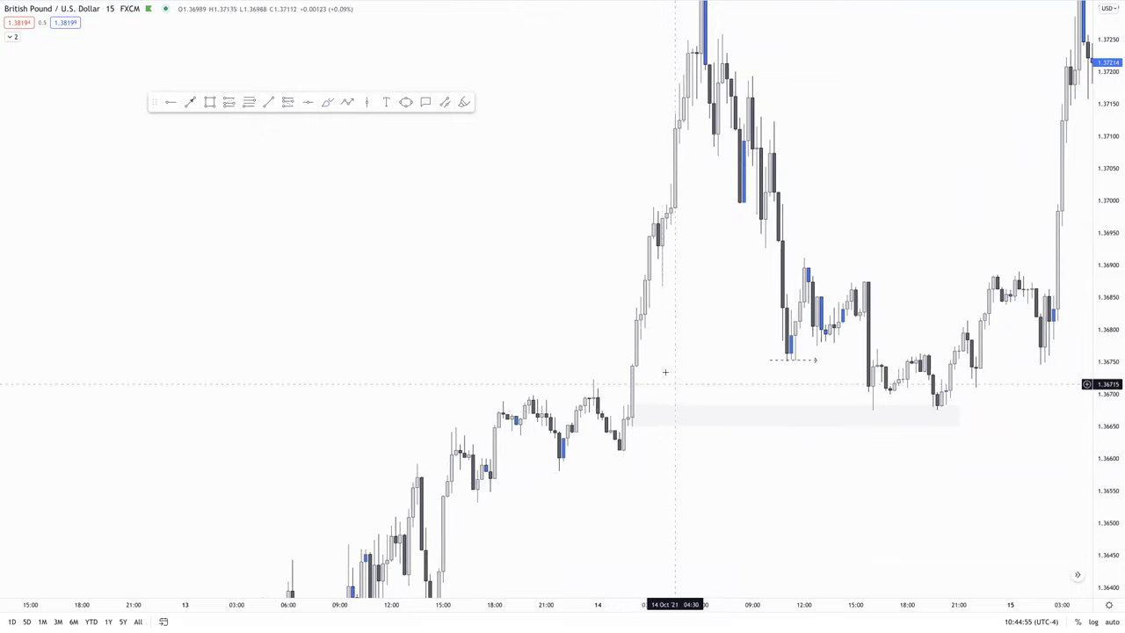
drag(658, 379, 610, 453)
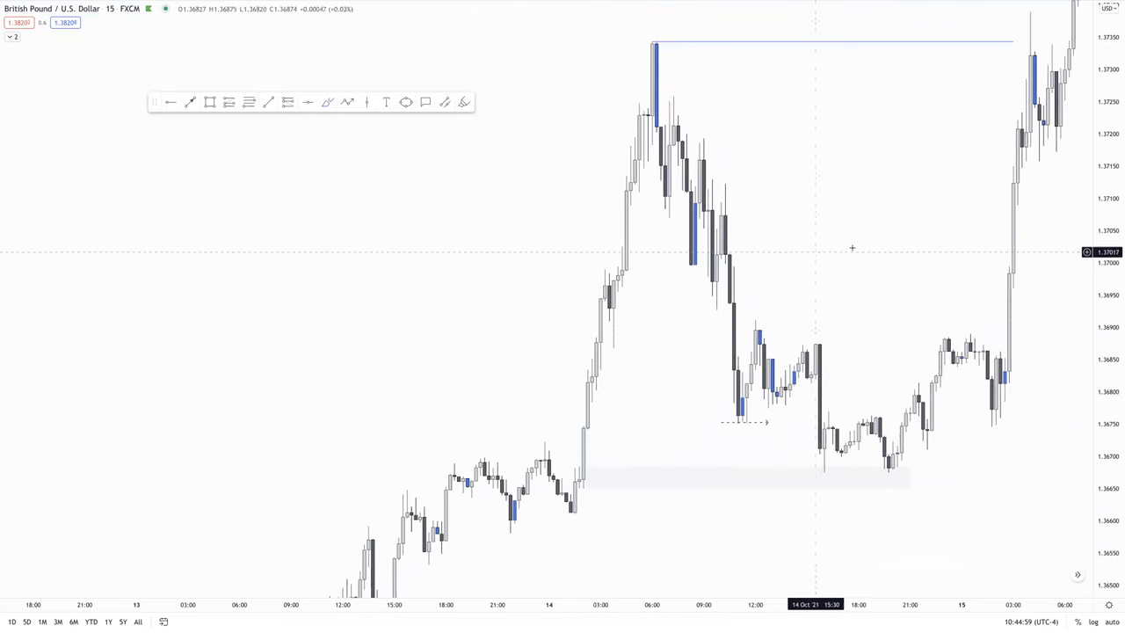
drag(851, 249, 653, 273)
drag(1088, 336, 1089, 434)
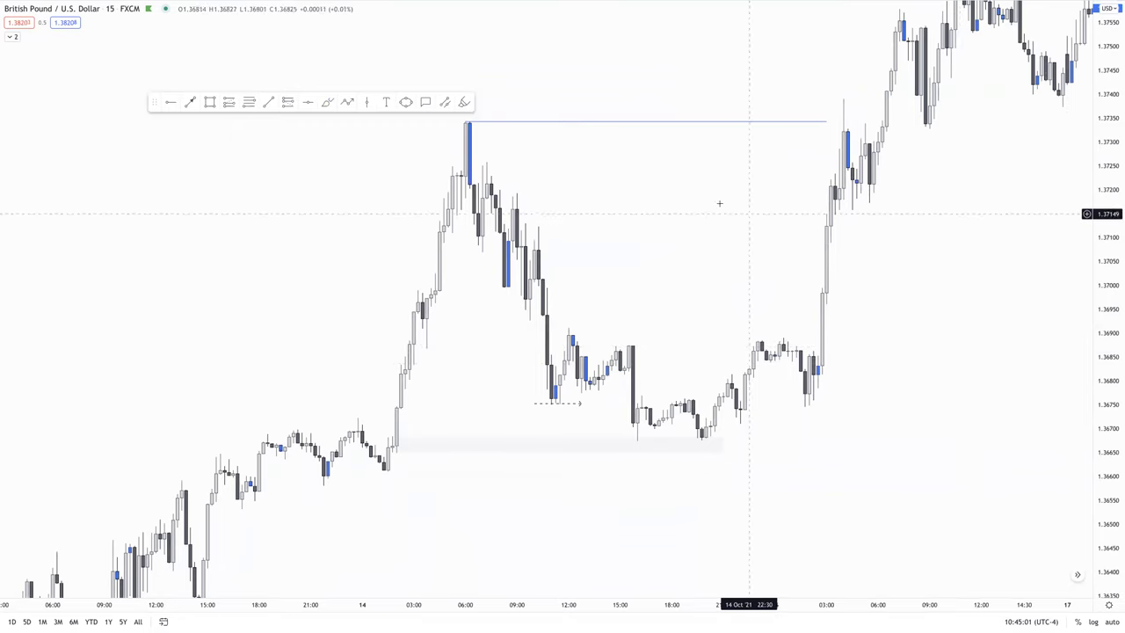
drag(704, 207, 620, 204)
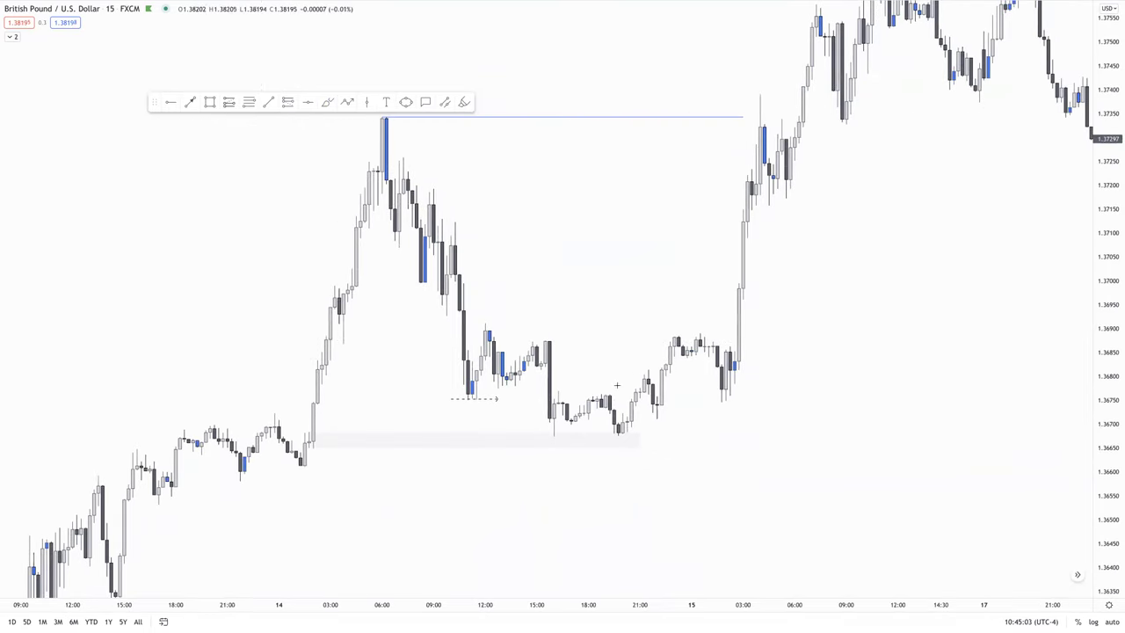
click(552, 431)
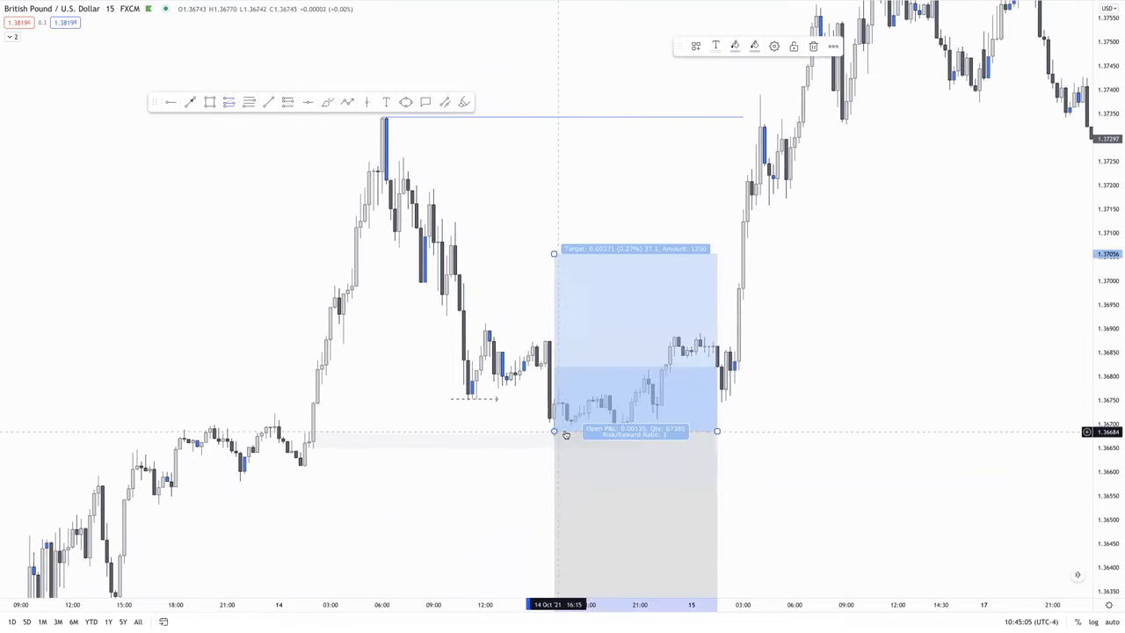
drag(662, 582, 629, 528)
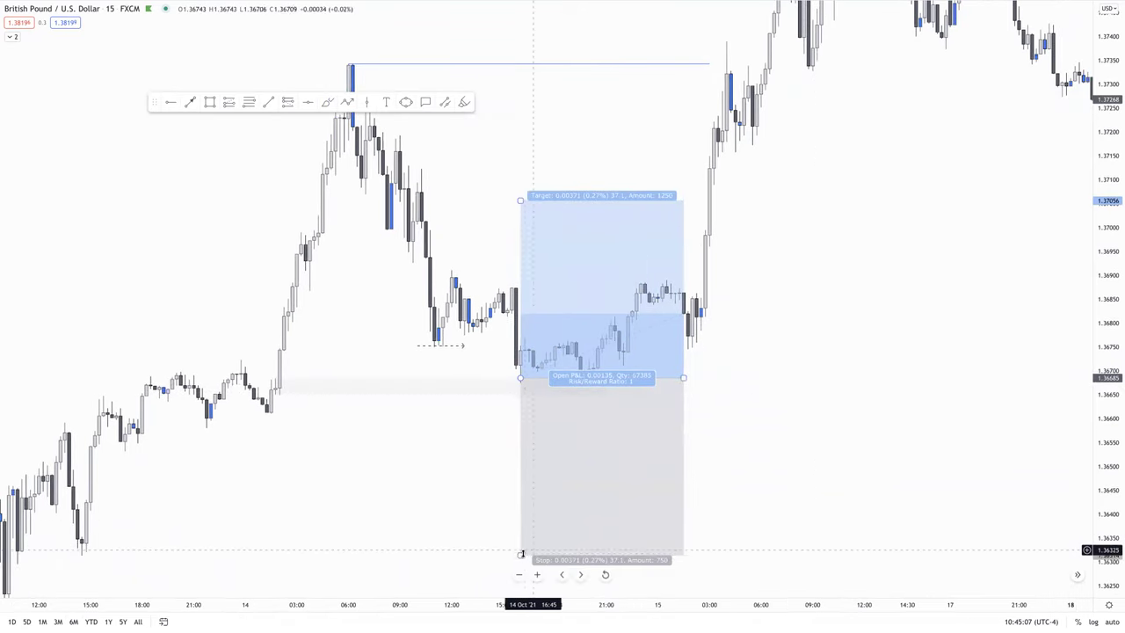
drag(520, 554, 488, 395)
drag(778, 425, 846, 460)
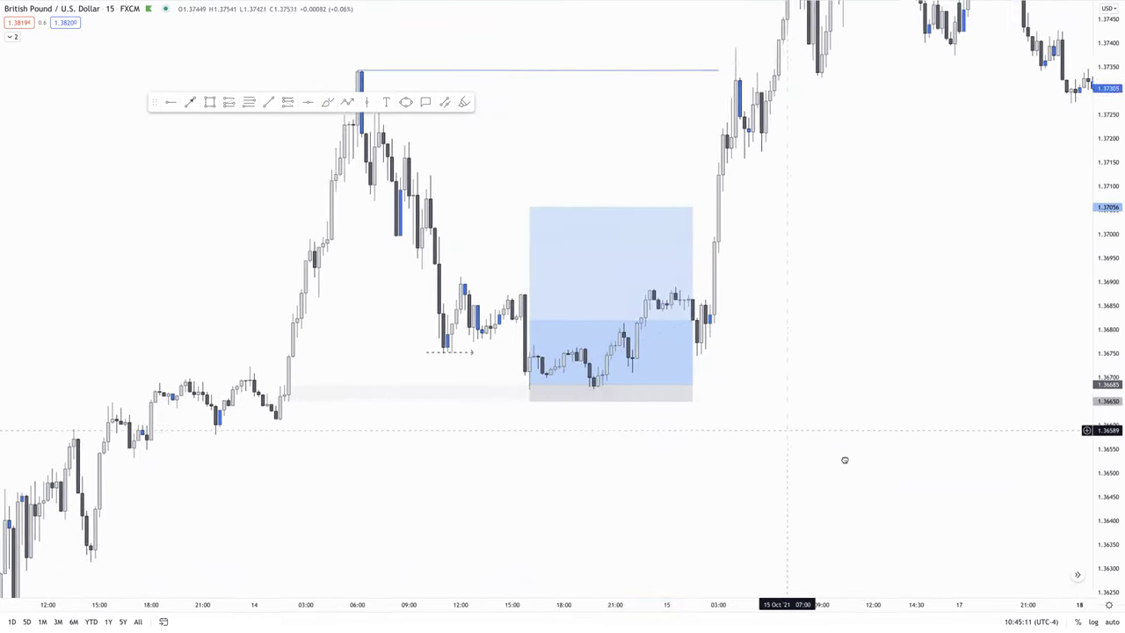
drag(588, 235, 572, 99)
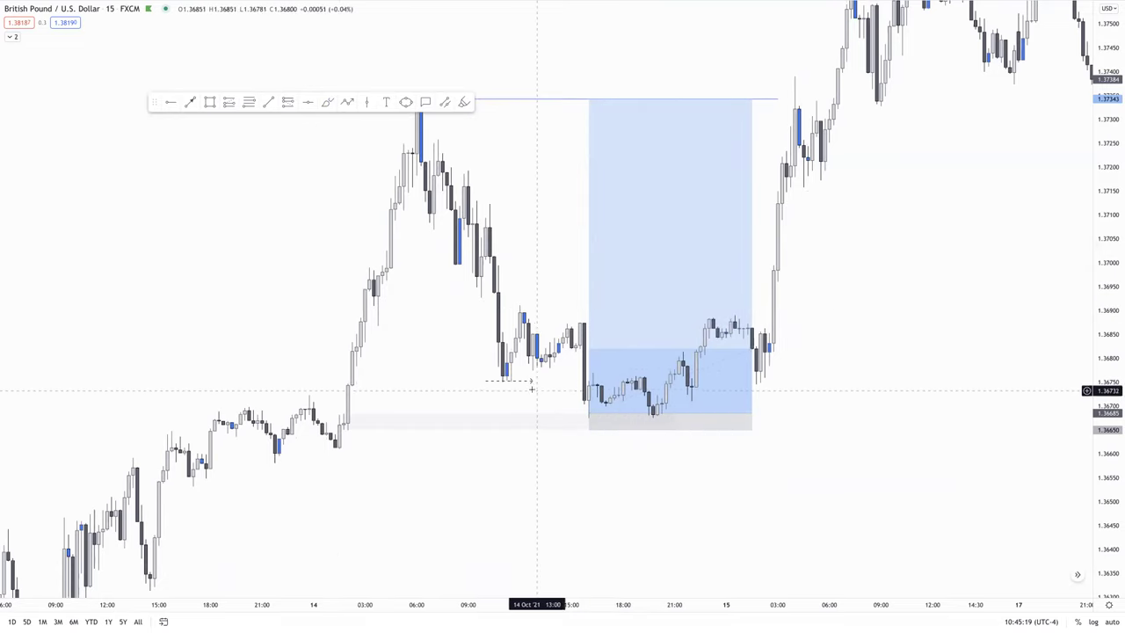
Delete the long position from the 14 October demand zone
click(603, 354)
key(Delete)
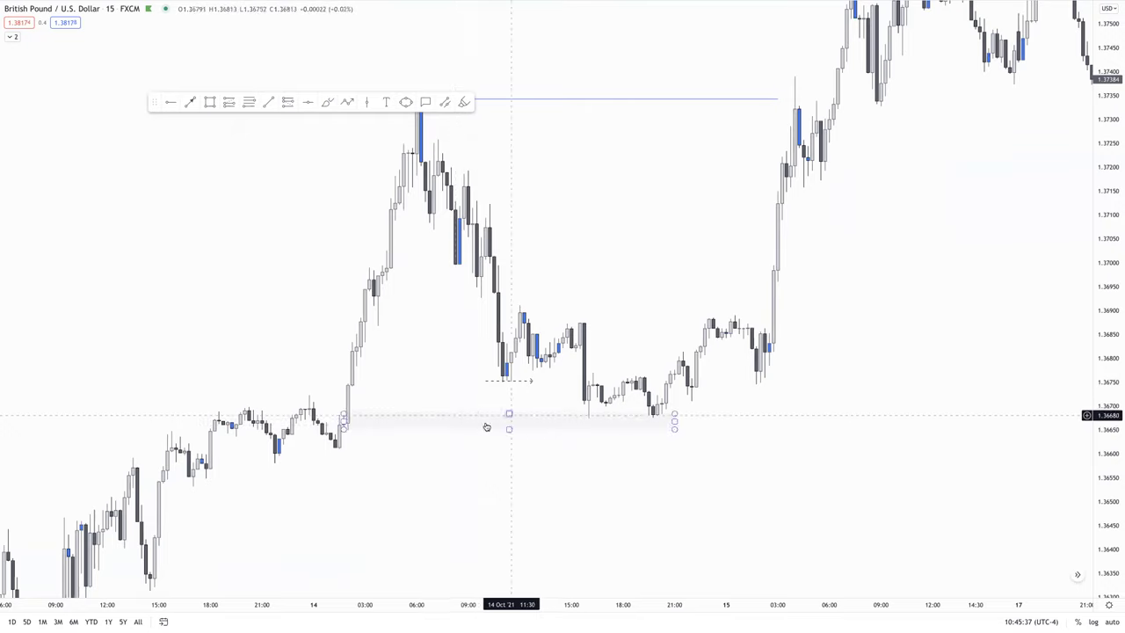
drag(587, 355, 601, 397)
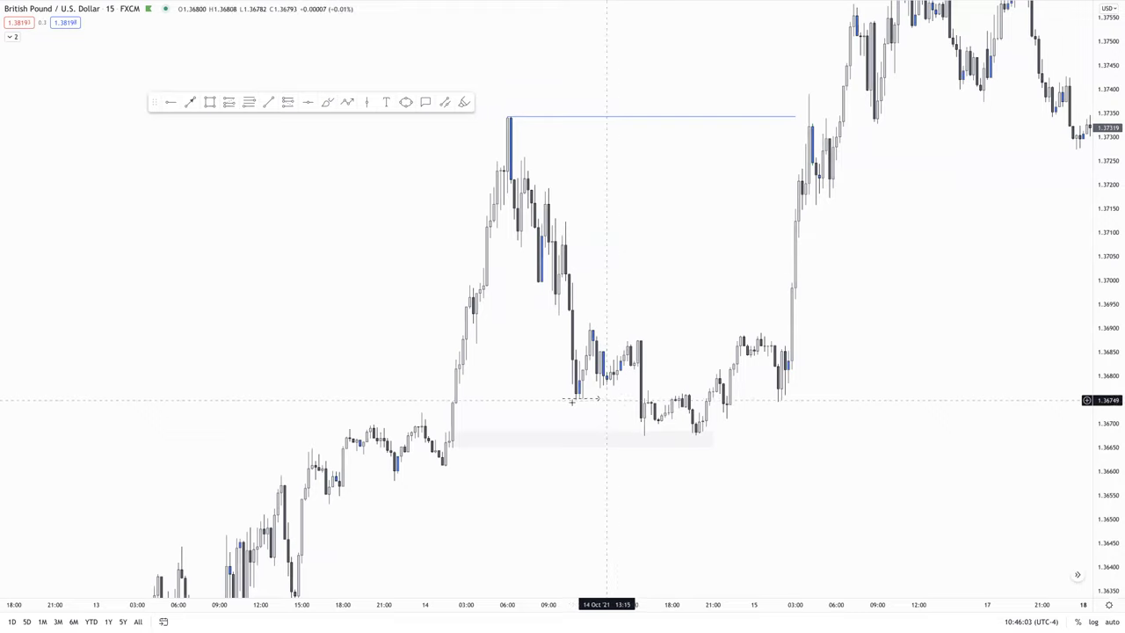
Examine the 14 October pullback low, the demand zone beneath it and the rally that breaks structure on 15 October
click(599, 399)
click(606, 400)
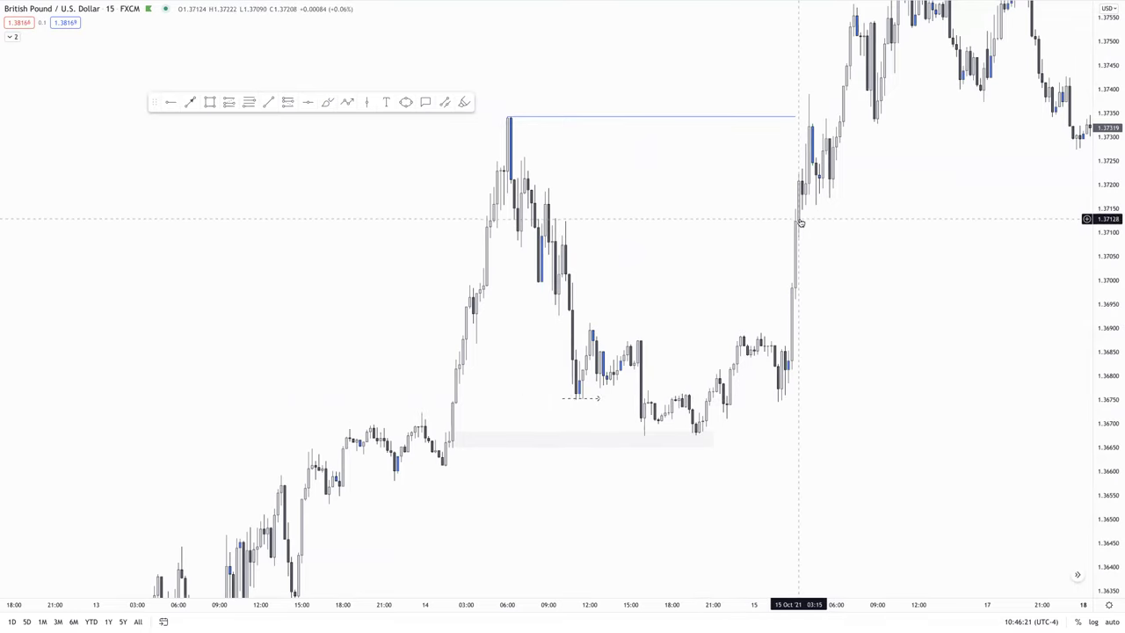
scroll(835, 281, right, 5)
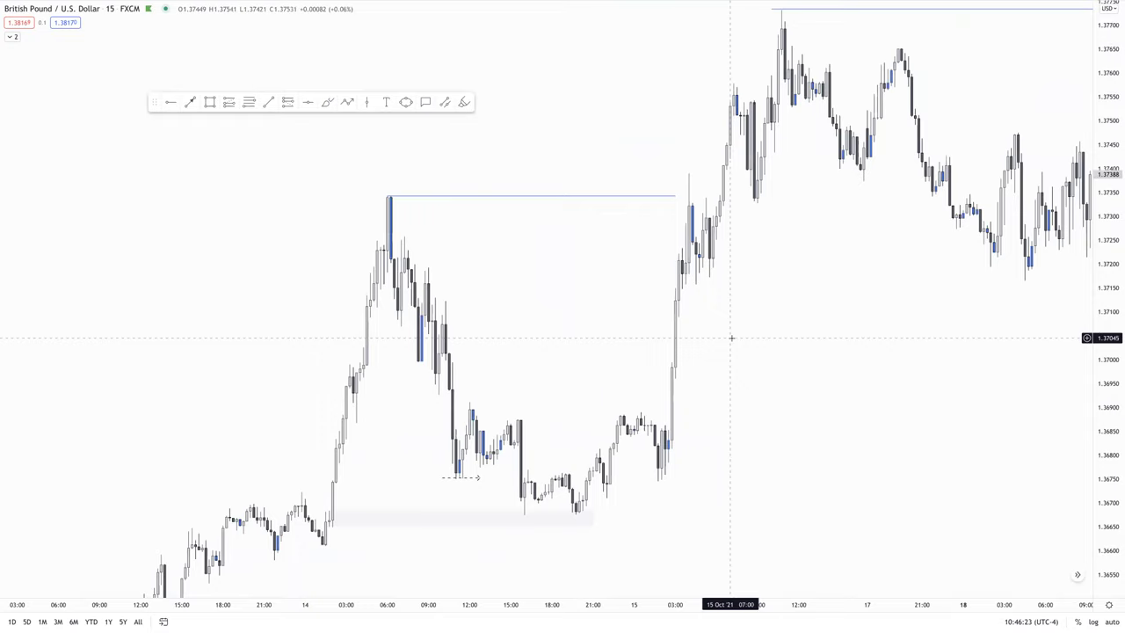
scroll(731, 338, up, 3)
drag(460, 412, 544, 317)
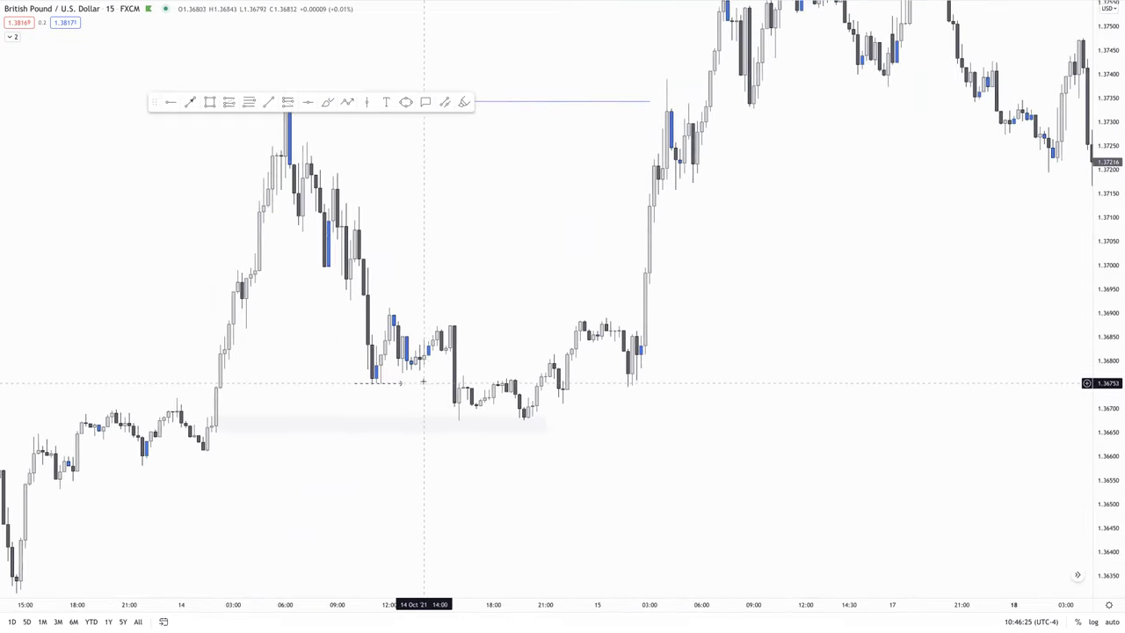
scroll(250, 422, down, 3)
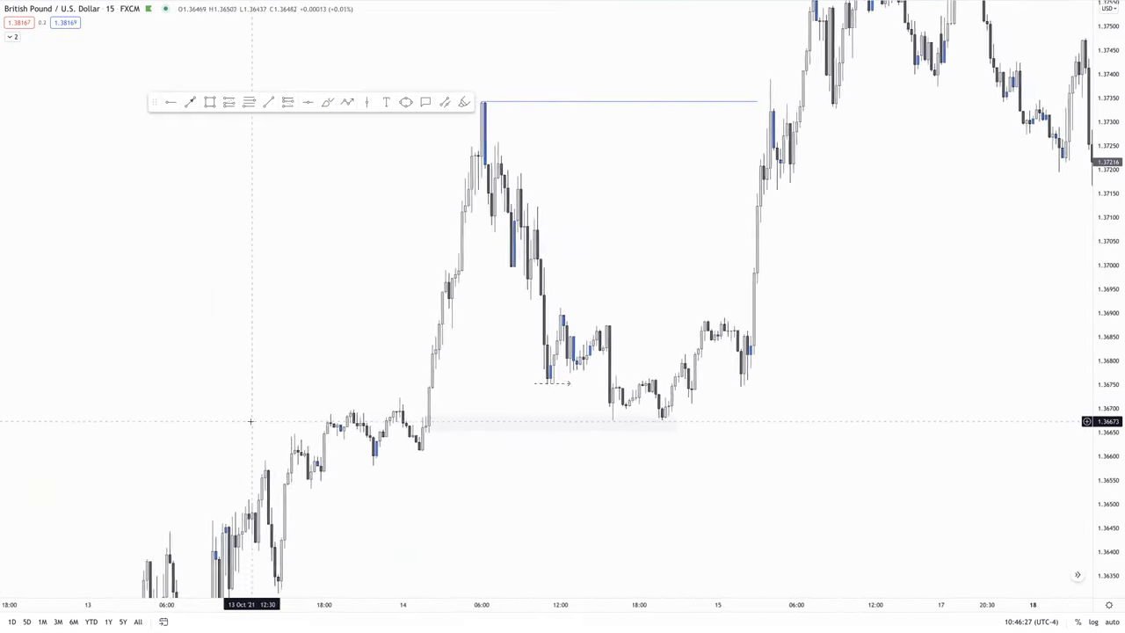
scroll(384, 466, down, 2)
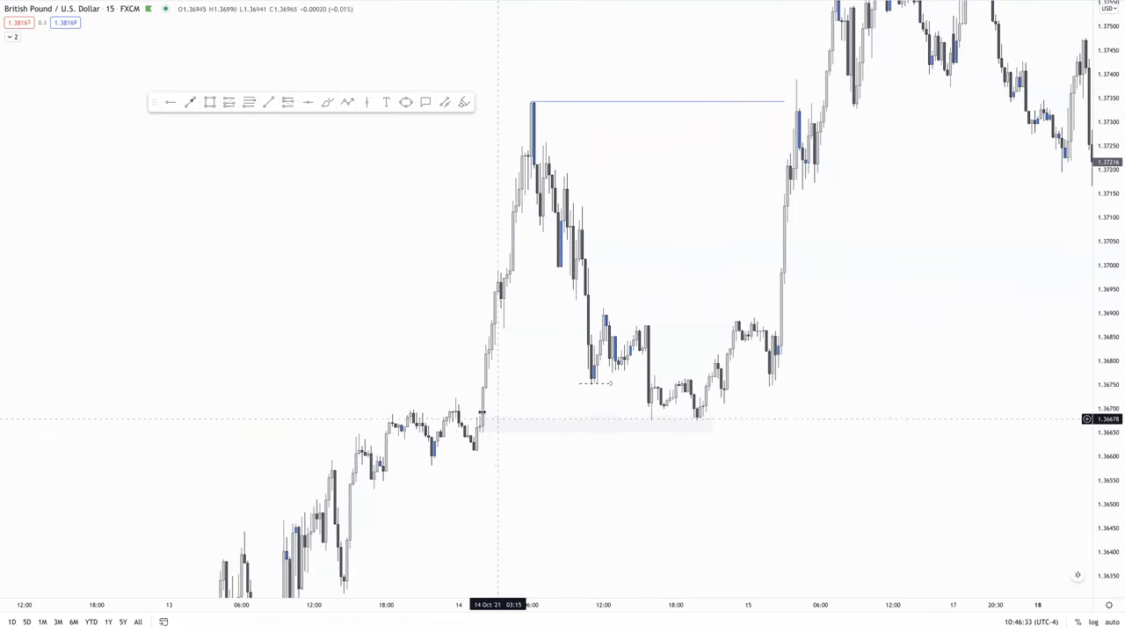
click(594, 382)
click(615, 386)
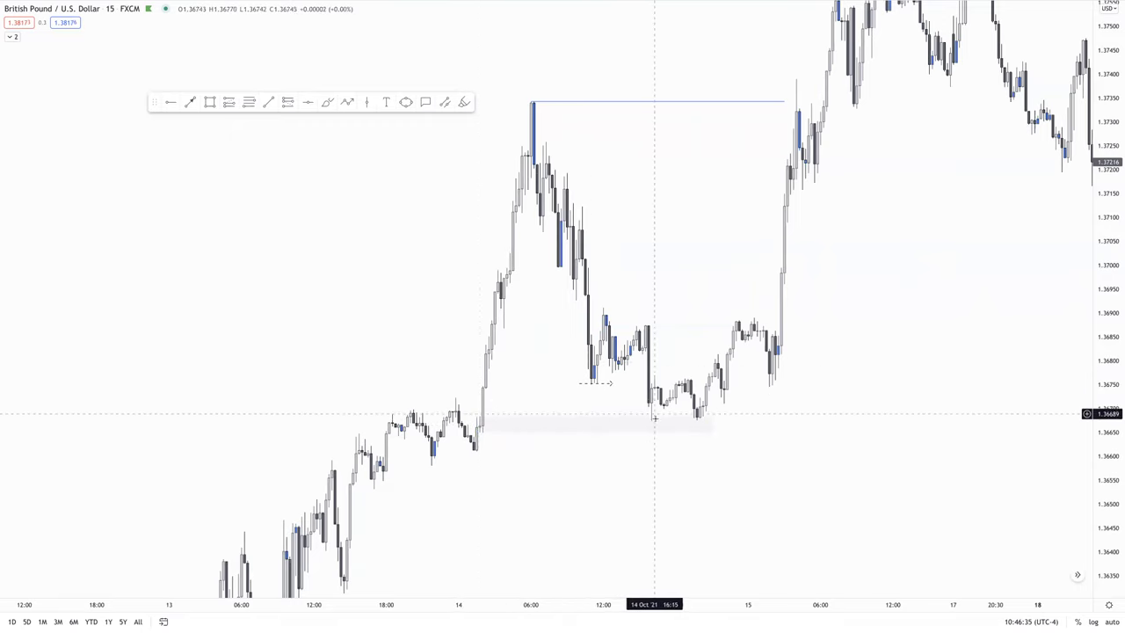
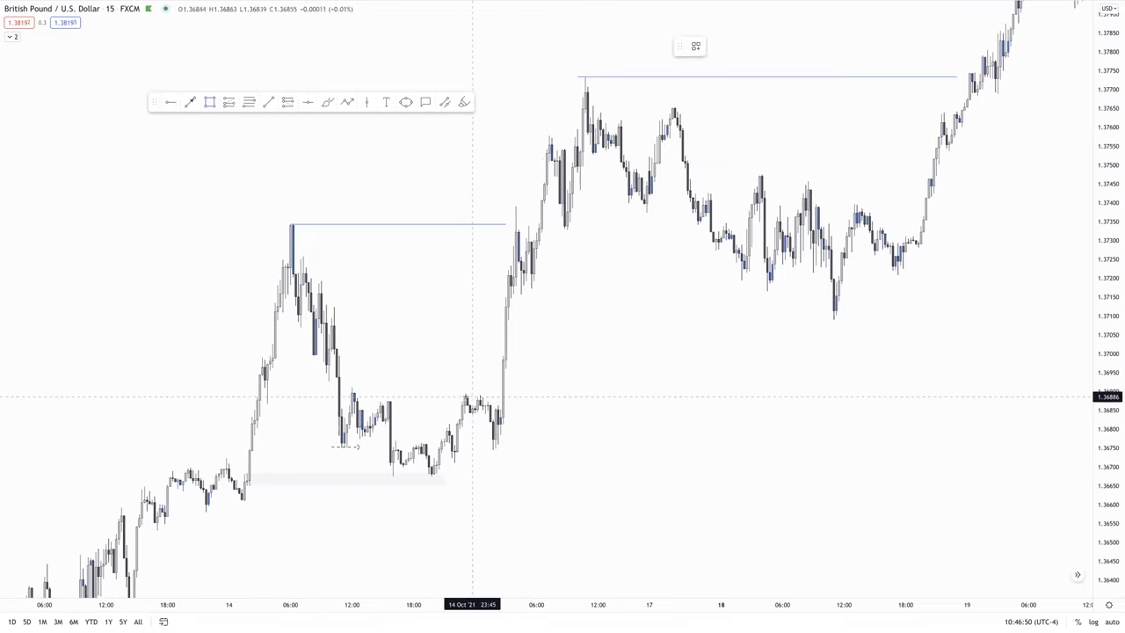
Draw a demand zone rectangle at the 15 October base before the rally, from about 1.3689 to 1.3675, extending to early 19 October
mouse_move(480, 396)
mouse_down()
mouse_move(495, 448)
mouse_move(657, 421)
mouse_move(992, 421)
mouse_up()
click(203, 106)
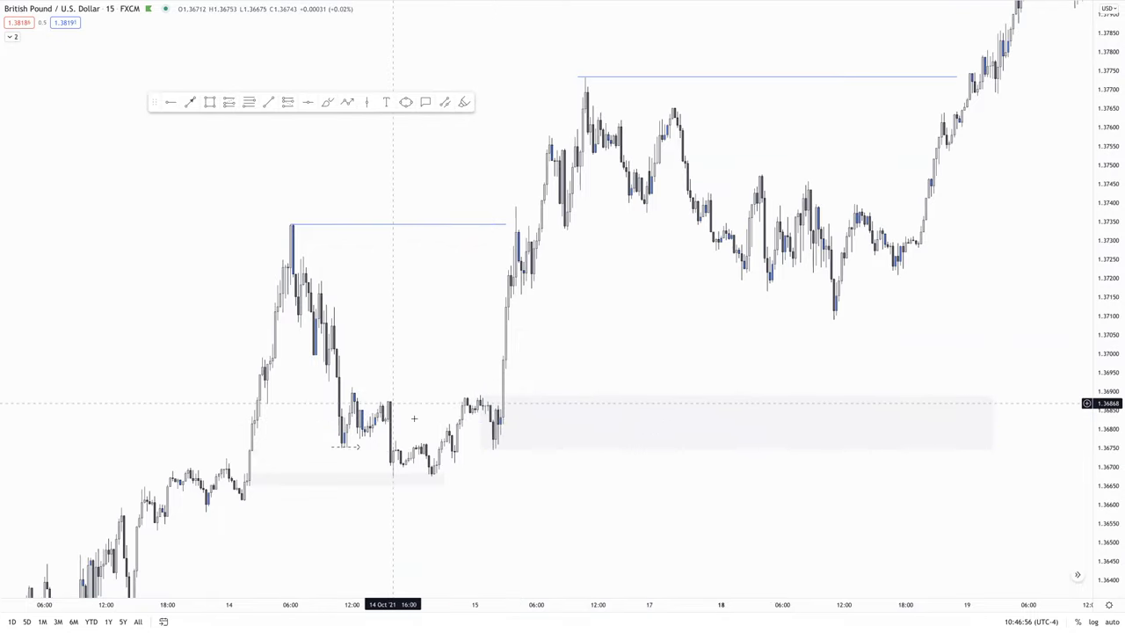
Draw a small demand zone rectangle at the late 14 October base, from about 1.3676 to 1.3671, extending to early 15 October
click(454, 460)
drag(455, 453, 512, 452)
click(512, 492)
click(519, 482)
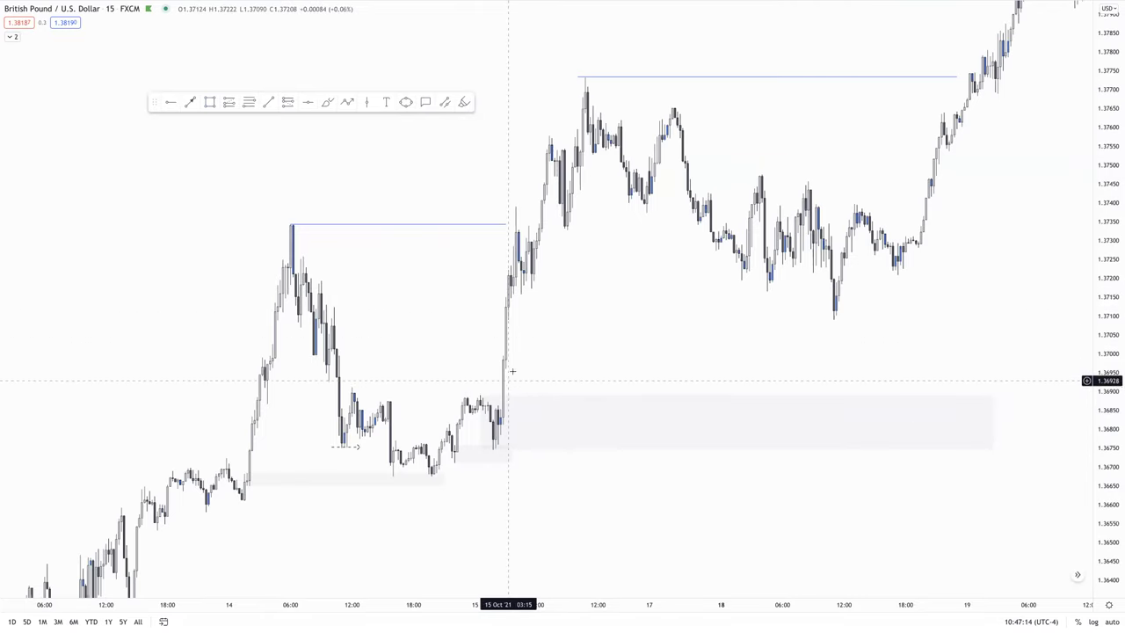
Draw a horizontal dashed arrow along the 15 October lows, from 15 October 03:30 to 18 October 07:45, and raise it to about 1.3718
scroll(527, 369, right, 3)
scroll(499, 360, up, 3)
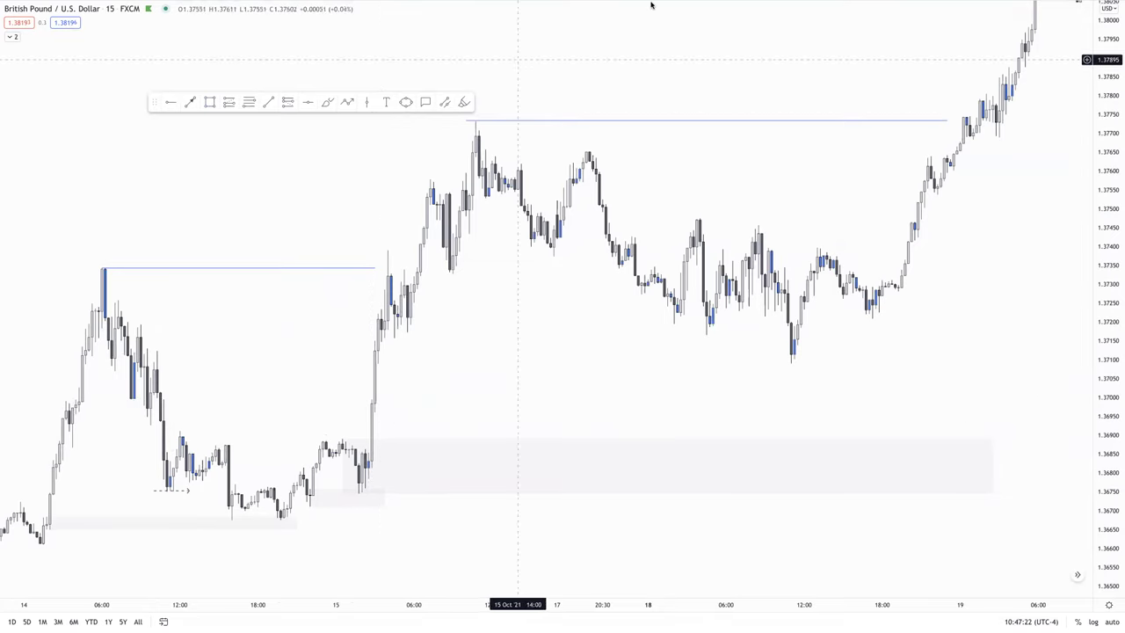
mouse_move(798, 5)
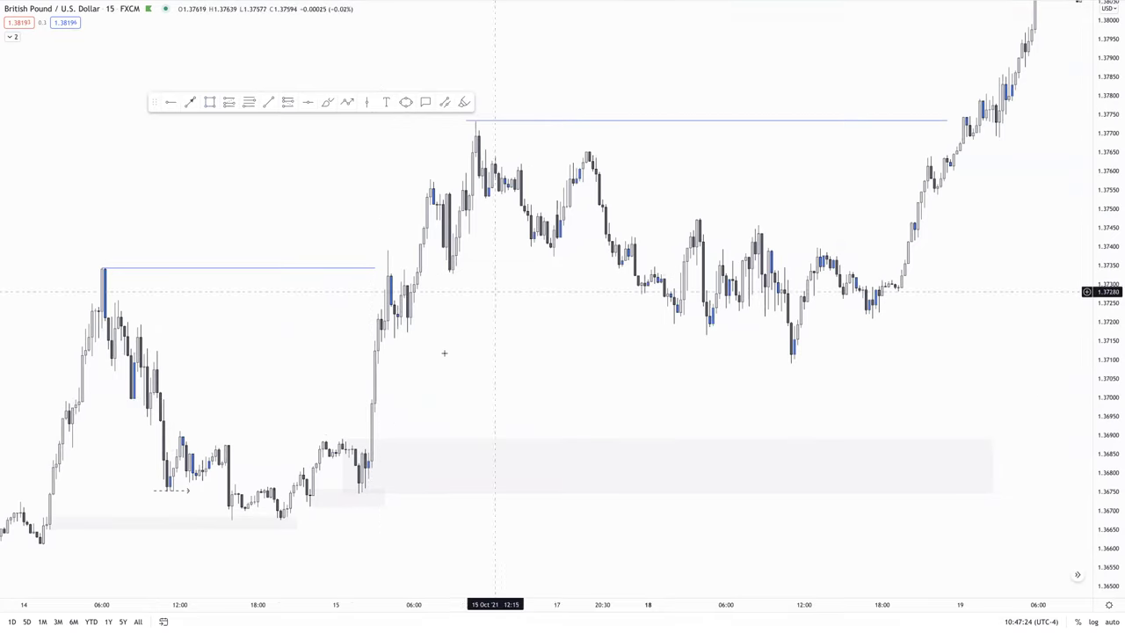
drag(432, 386, 441, 407)
scroll(434, 407, down, 2)
scroll(434, 407, up, 2)
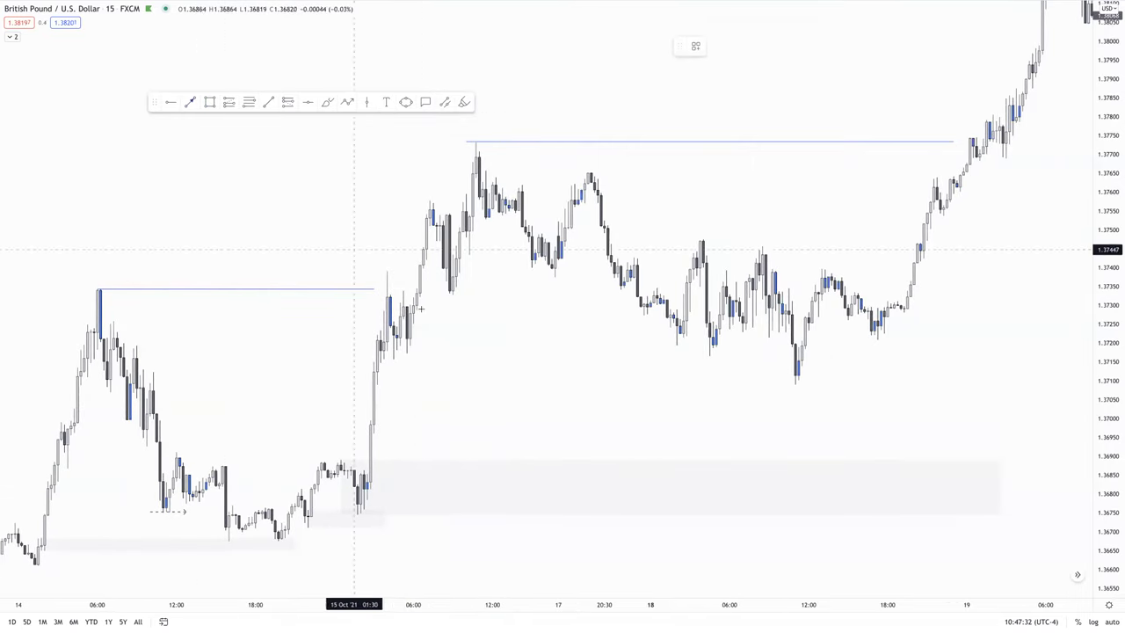
shift+click(380, 359)
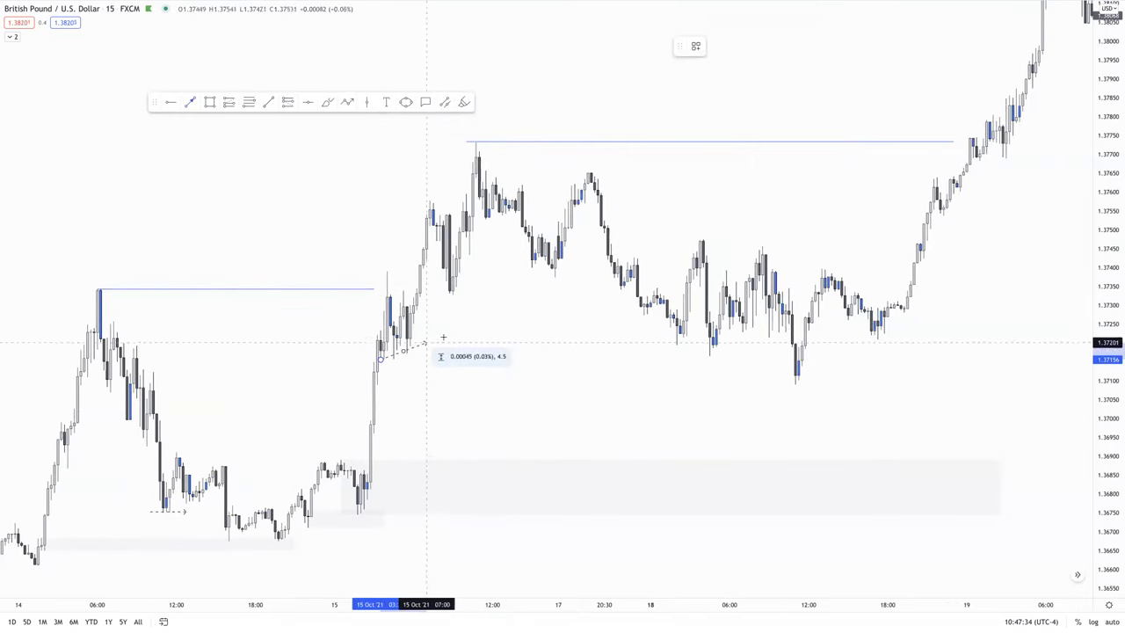
click(751, 359)
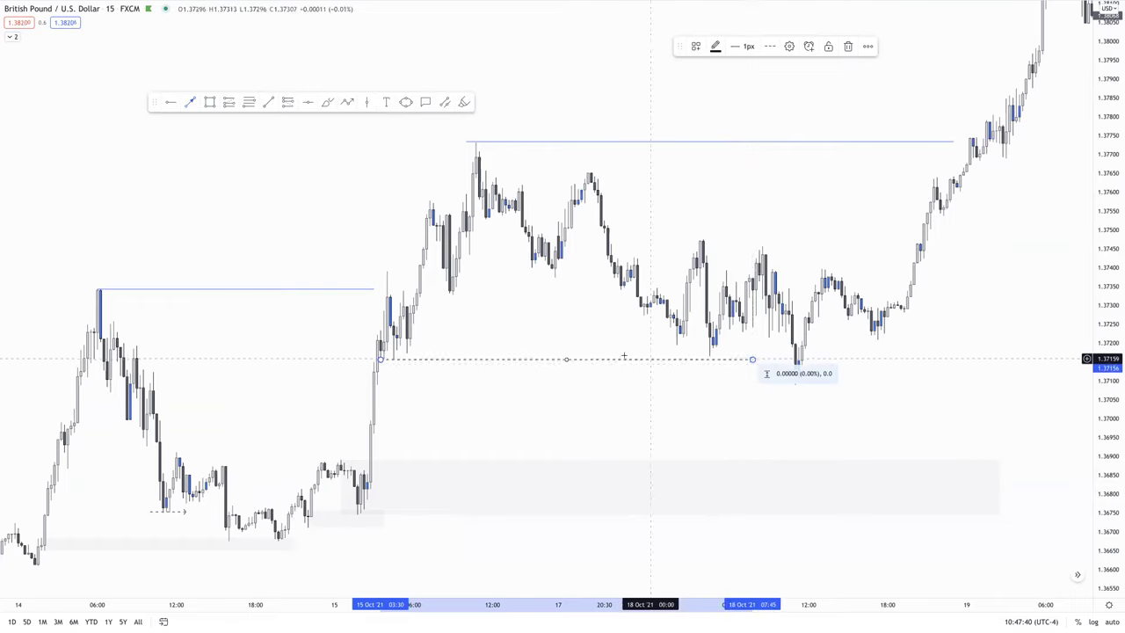
drag(578, 363, 575, 352)
click(610, 397)
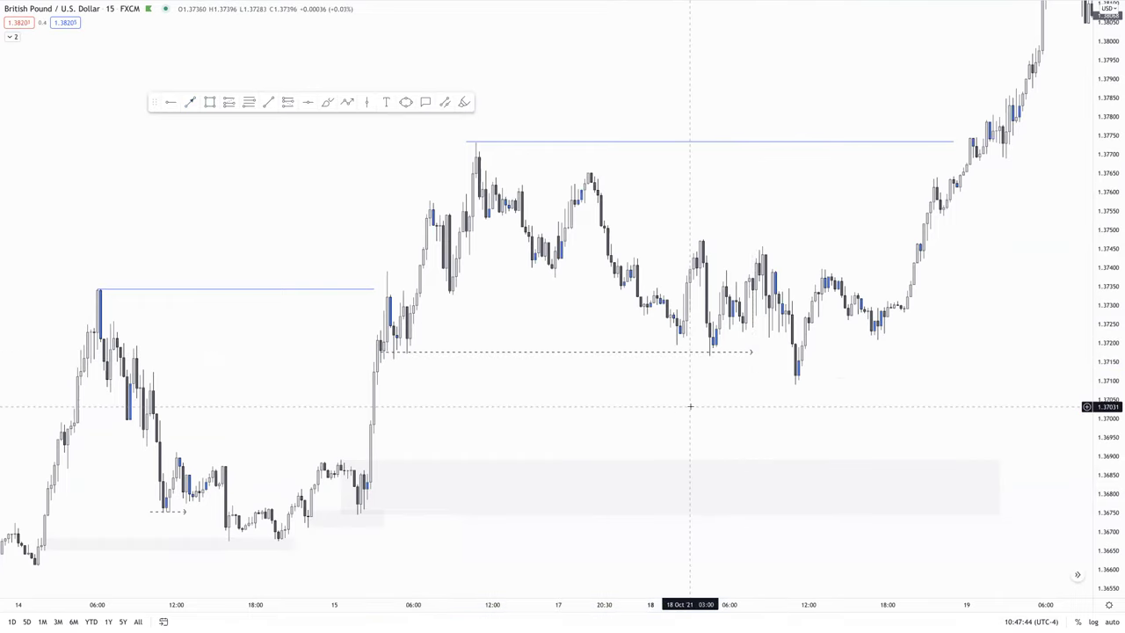
Draw a demand zone rectangle at the 18 October 11:00 low, from 1.37093 to 1.37200, extending to 19 October 02:45
scroll(690, 406, up, 3)
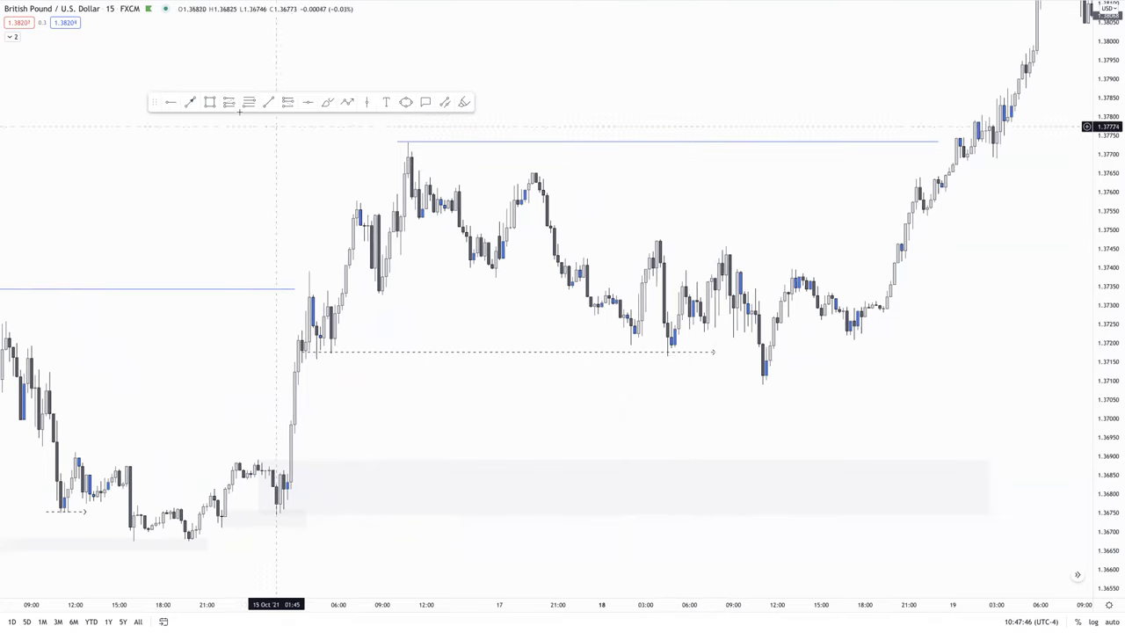
click(213, 105)
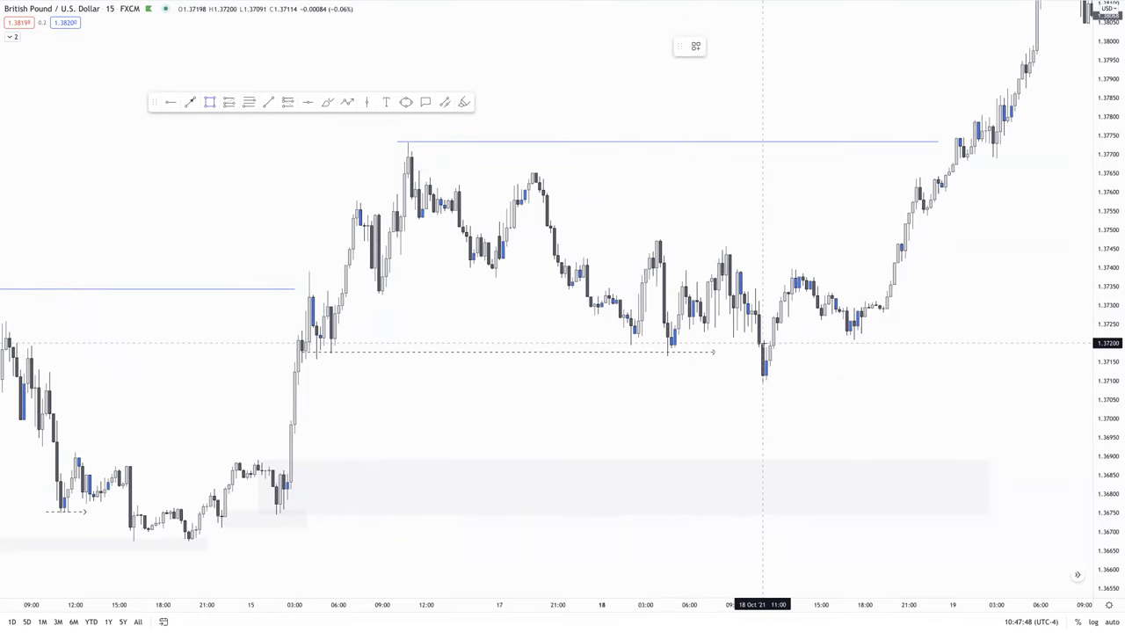
click(761, 381)
click(991, 343)
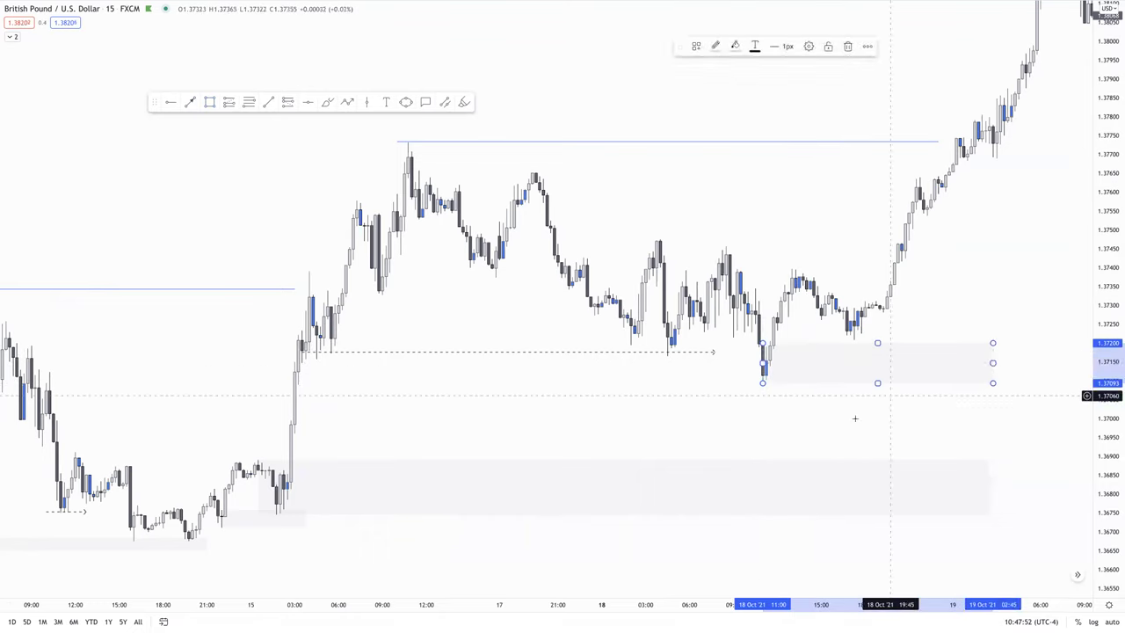
click(794, 426)
Brush short horizontal marks at the successive swing highs and lows from the 15 October highs to the 18 October low
scroll(791, 420, down, 7)
drag(884, 404, 496, 435)
drag(1119, 246, 1013, 375)
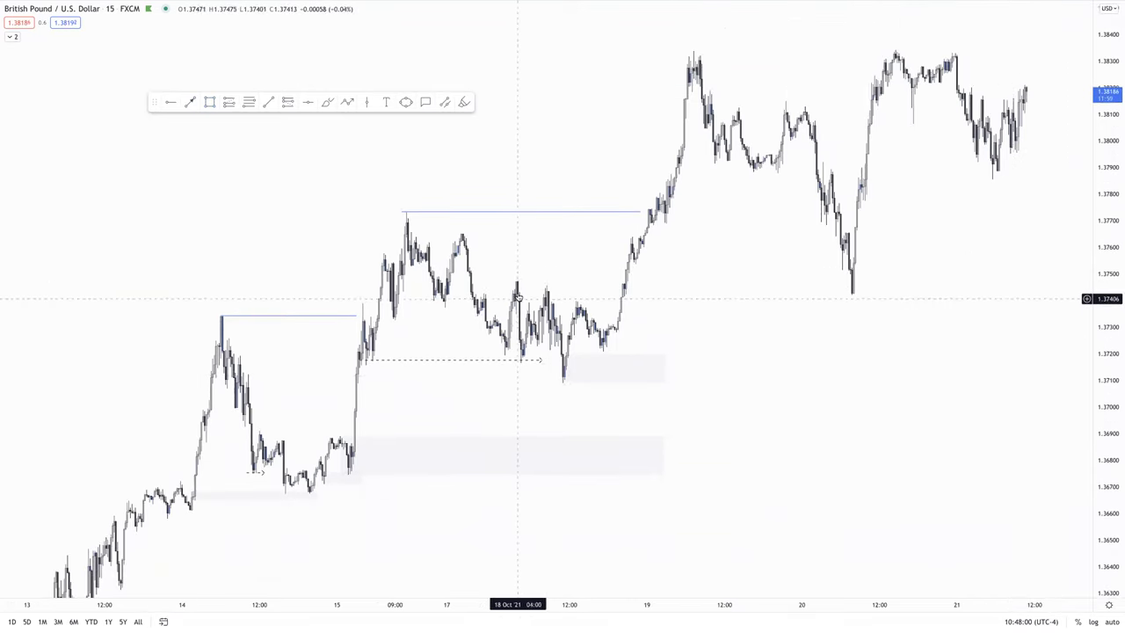
scroll(391, 290, up, 5)
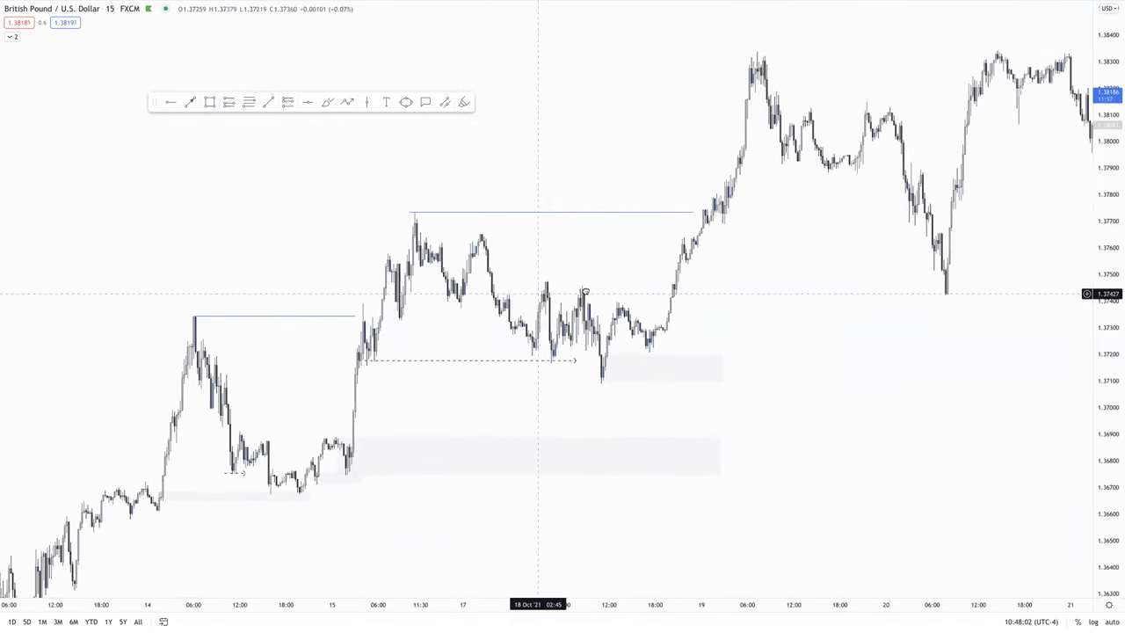
scroll(521, 289, up, 3)
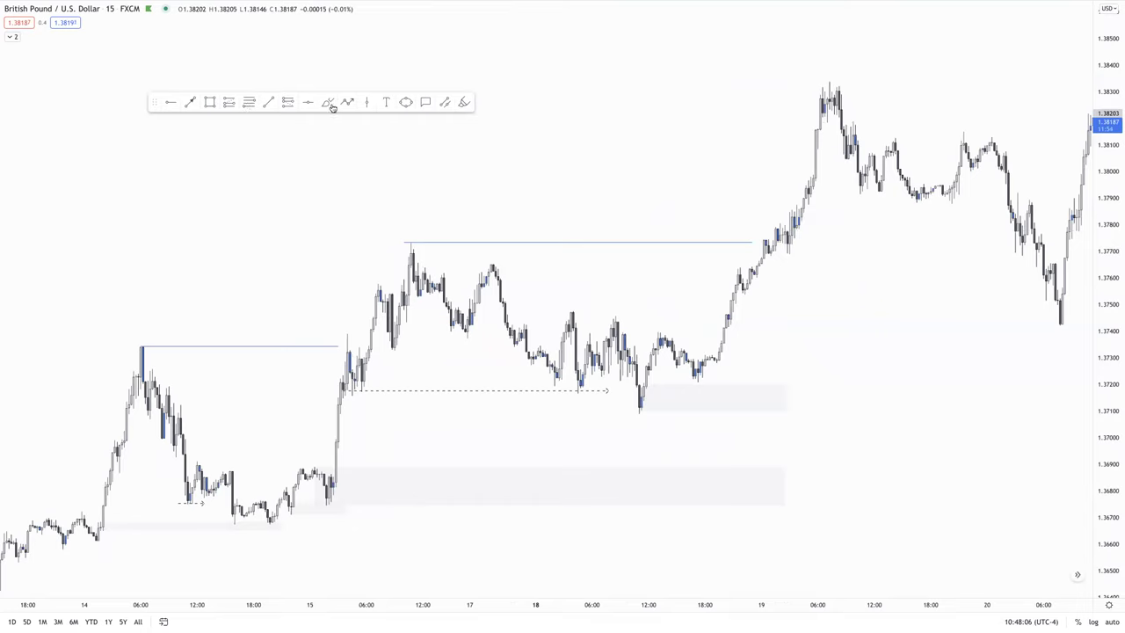
drag(367, 285, 397, 285)
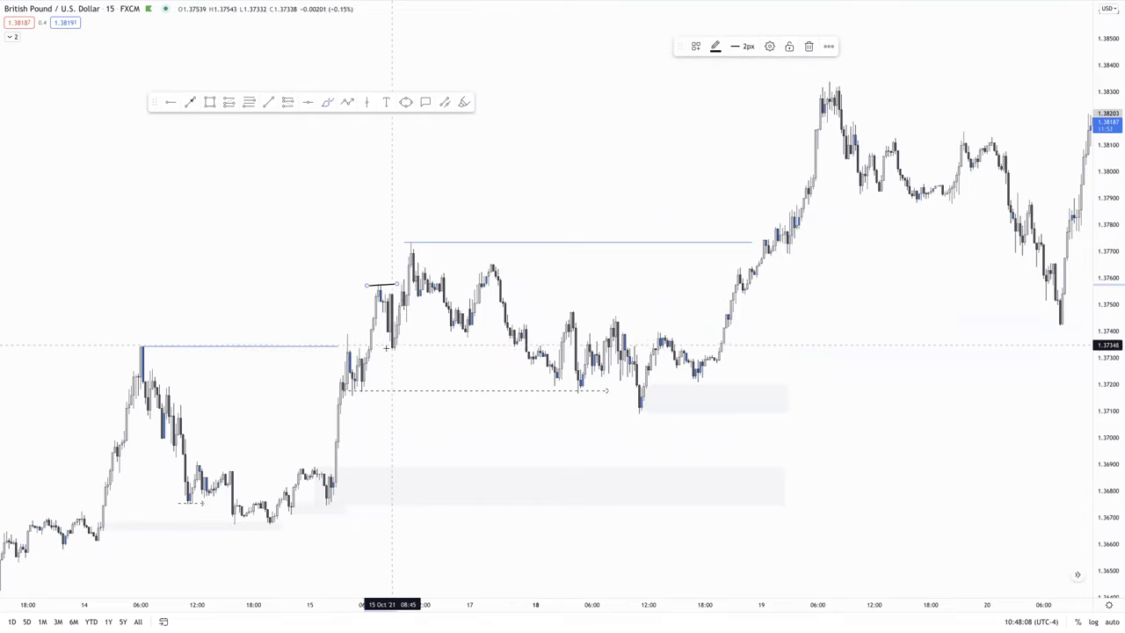
drag(402, 246, 423, 246)
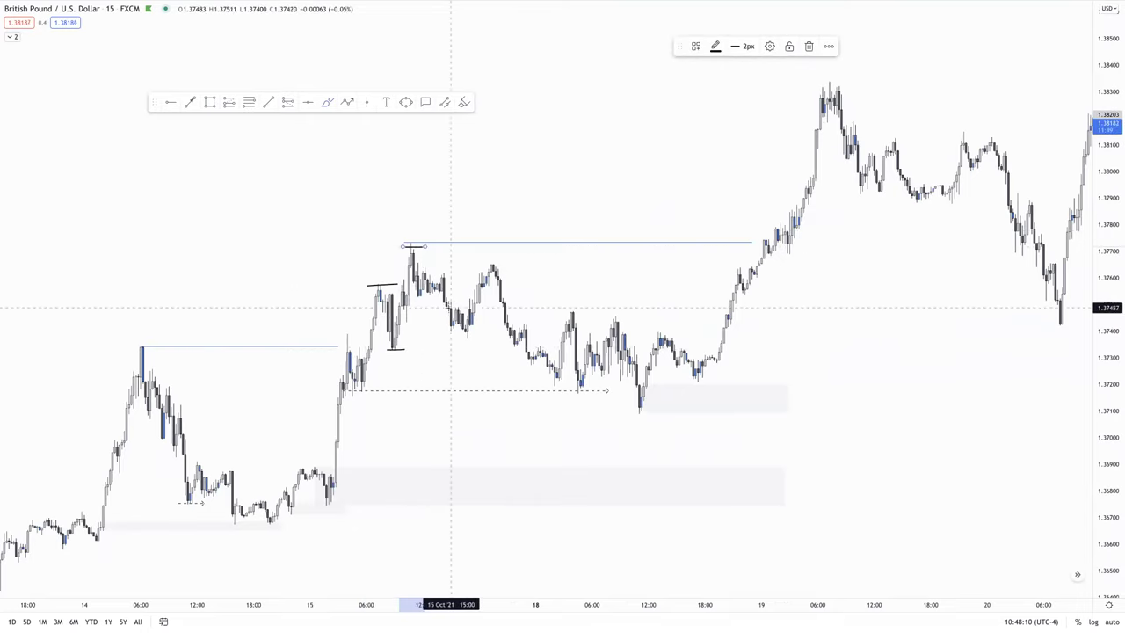
drag(545, 384, 564, 384)
drag(565, 309, 585, 309)
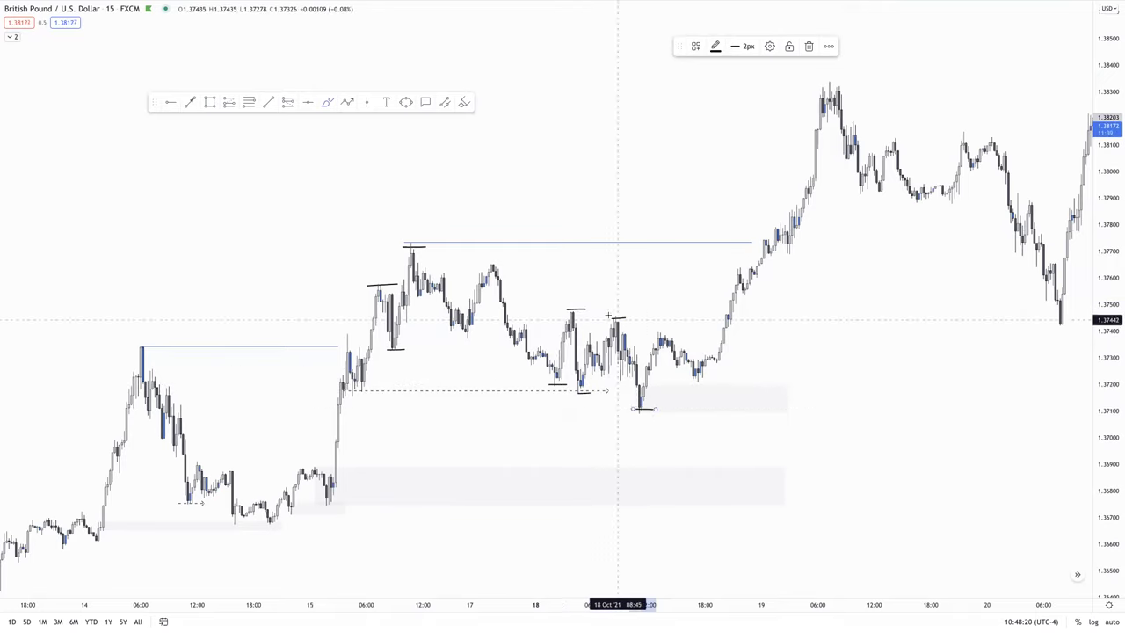
Brush an arrow from the last 18 October swing high to the rally that breaks it, and circle the break
mouse_move(612, 318)
mouse_down()
mouse_move(712, 315)
mouse_move(700, 324)
mouse_move(683, 304)
mouse_move(740, 319)
mouse_up()
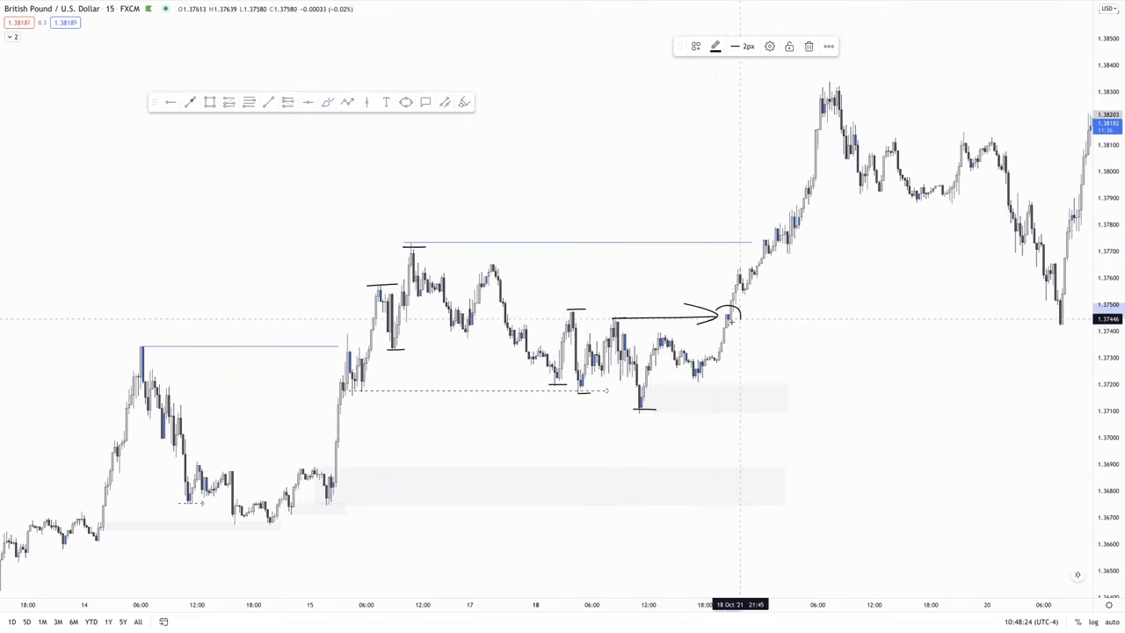
click(797, 343)
drag(798, 350, 703, 372)
click(553, 416)
drag(553, 416, 641, 405)
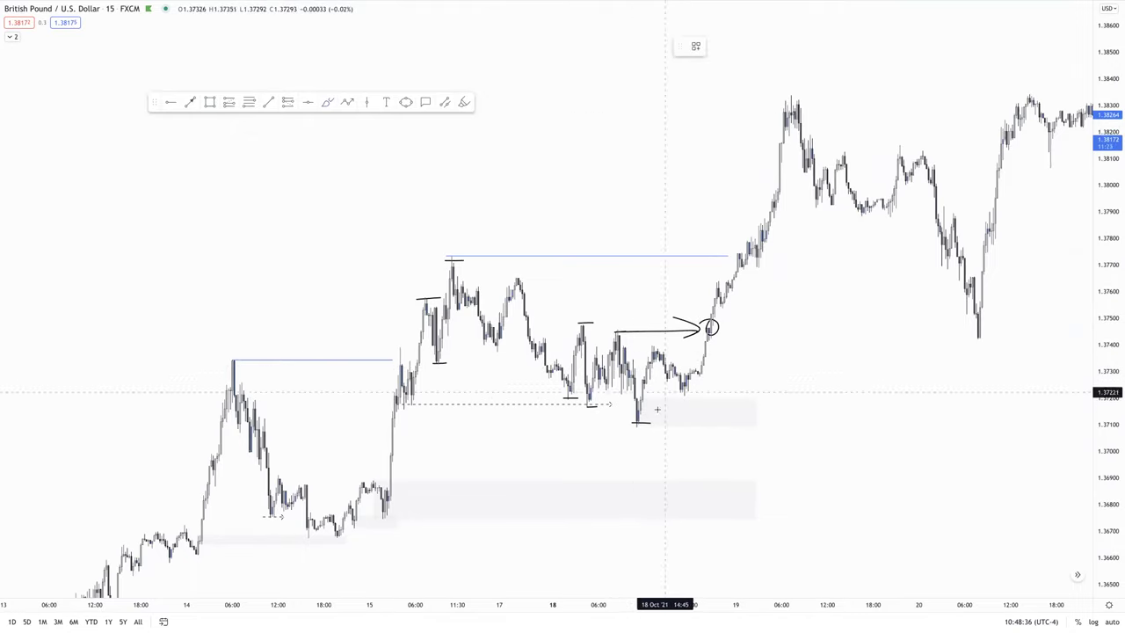
Brush a check mark above the break and sketch a price path rising from the zone, returning to it, and climbing to about 1.3826
mouse_move(645, 405)
mouse_down()
mouse_move(683, 301)
mouse_move(658, 275)
mouse_move(709, 349)
mouse_up()
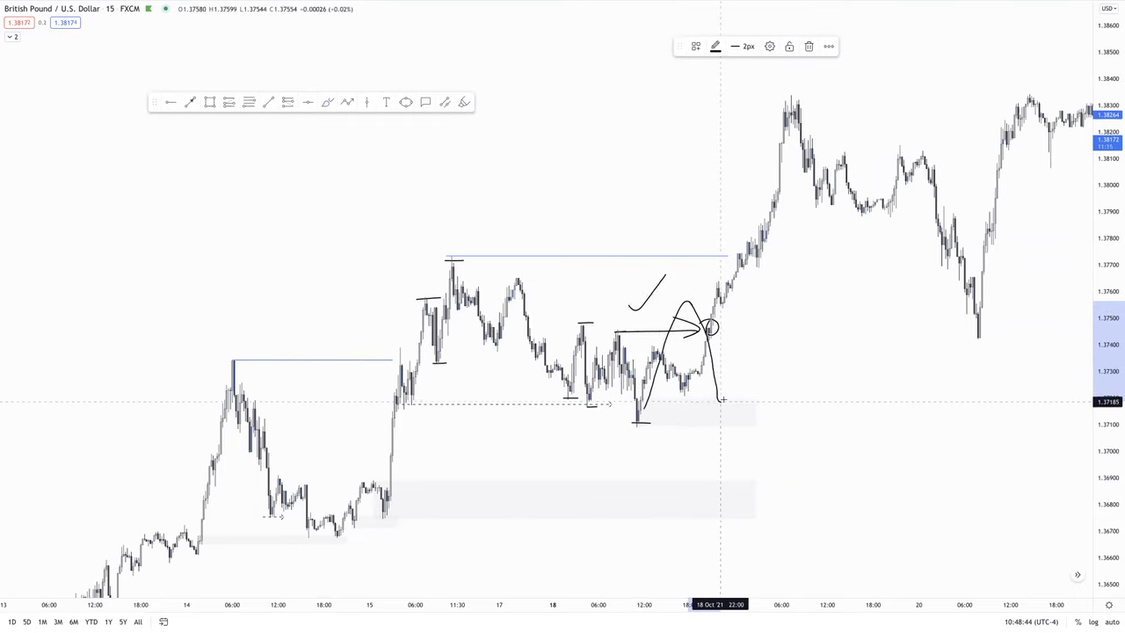
drag(720, 400, 829, 117)
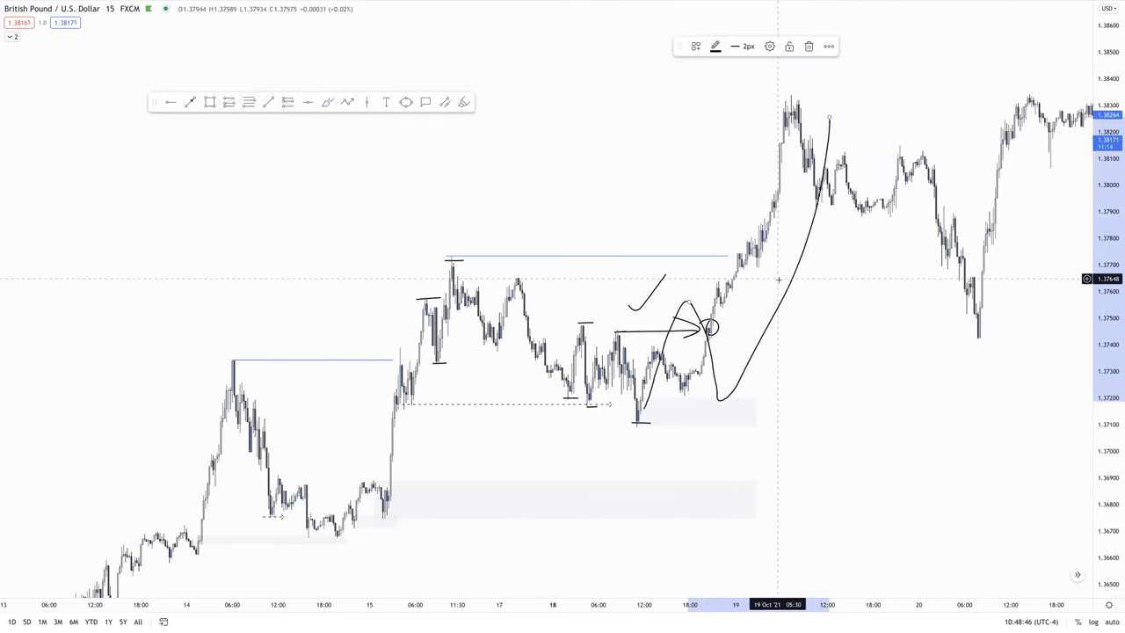
click(774, 306)
click(775, 314)
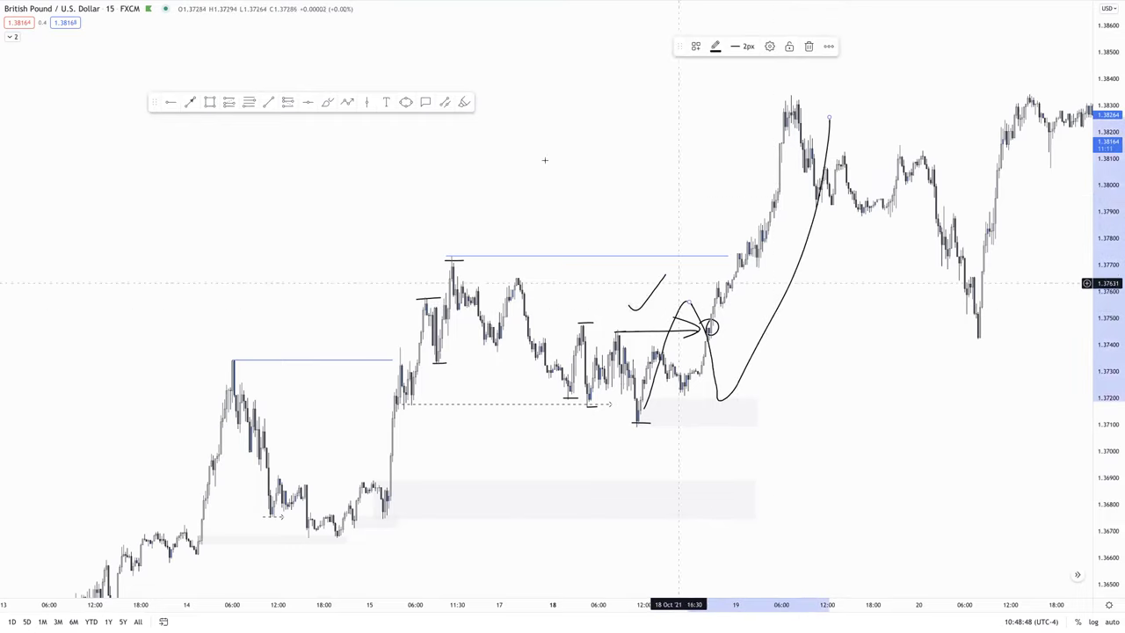
Delete both brush strokes of the sketched price path above the 18 October demand zone
key(Delete)
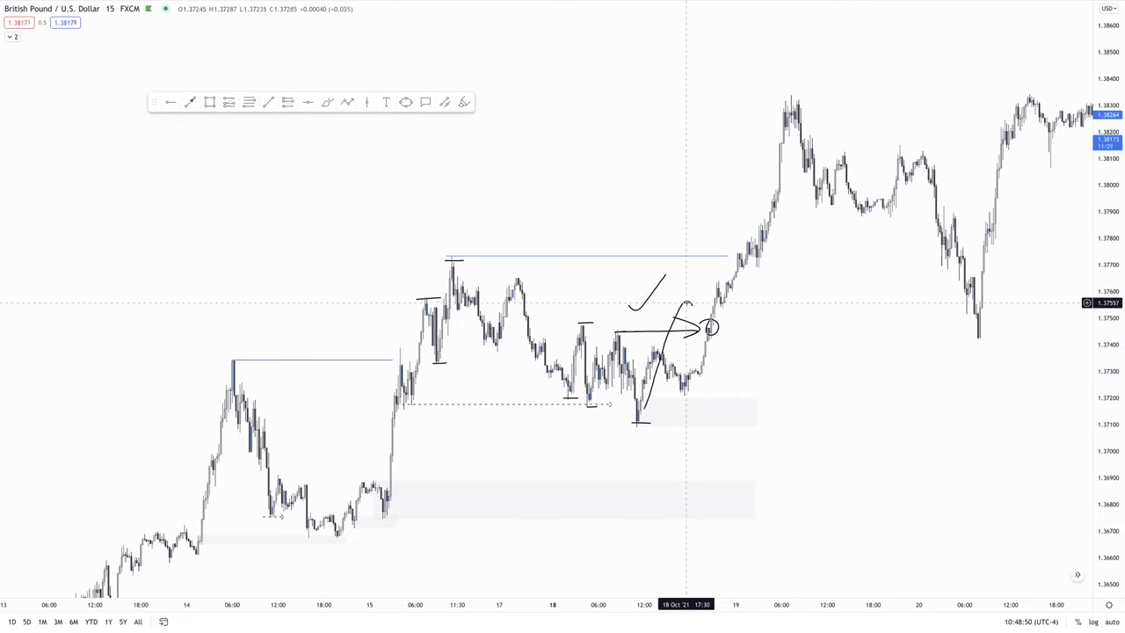
click(687, 304)
key(Delete)
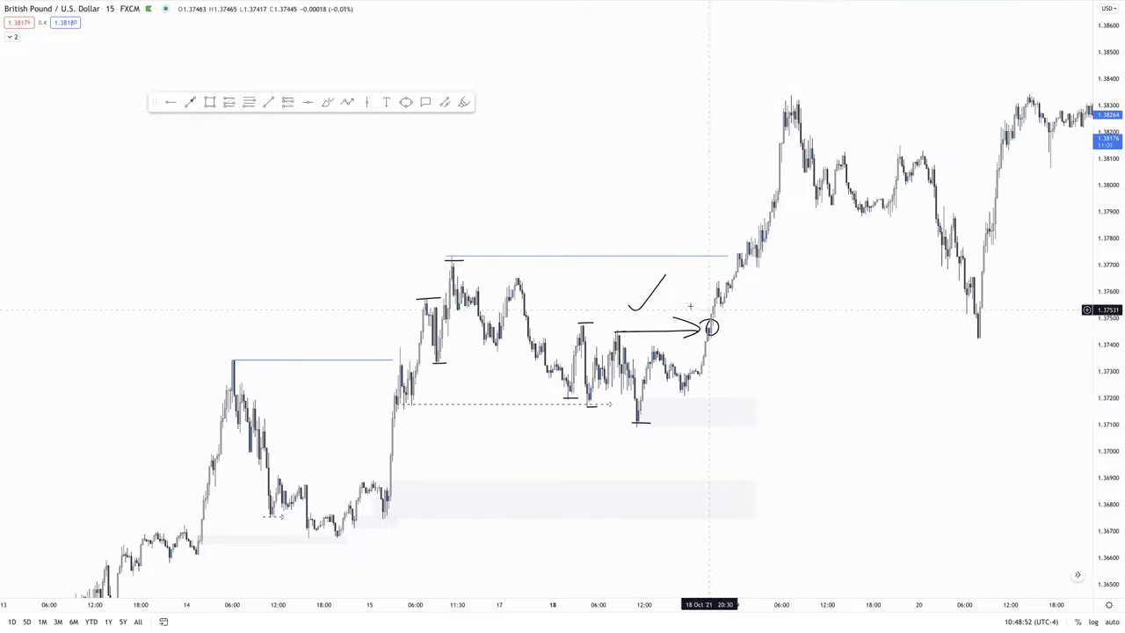
Delete the brushed arrow and the circle at the 18 October break
click(659, 332)
click(804, 48)
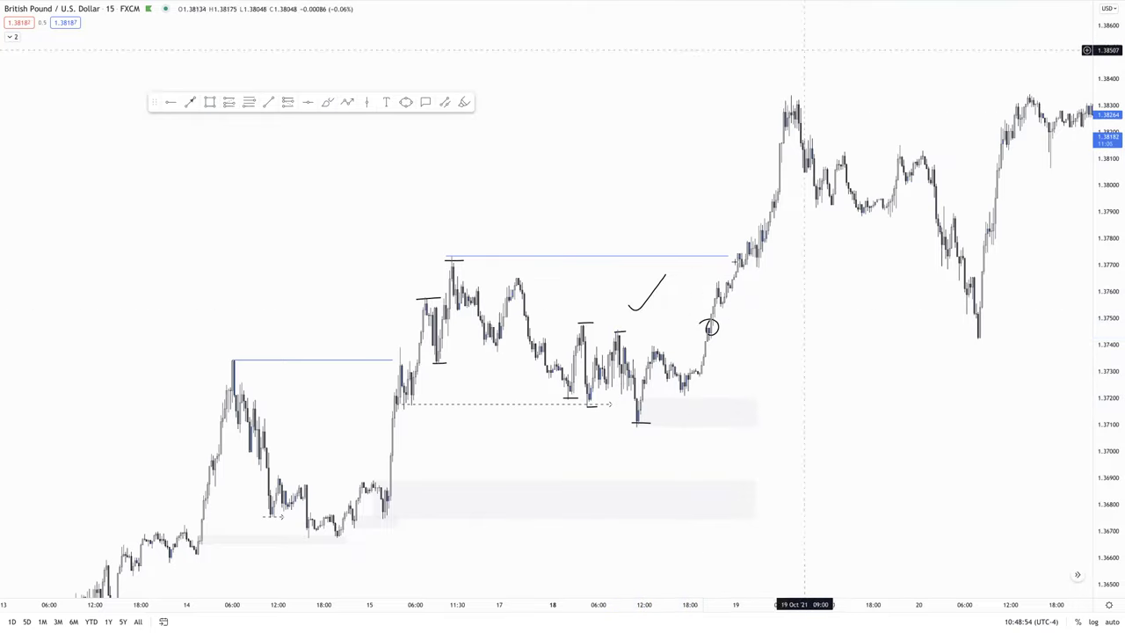
click(710, 328)
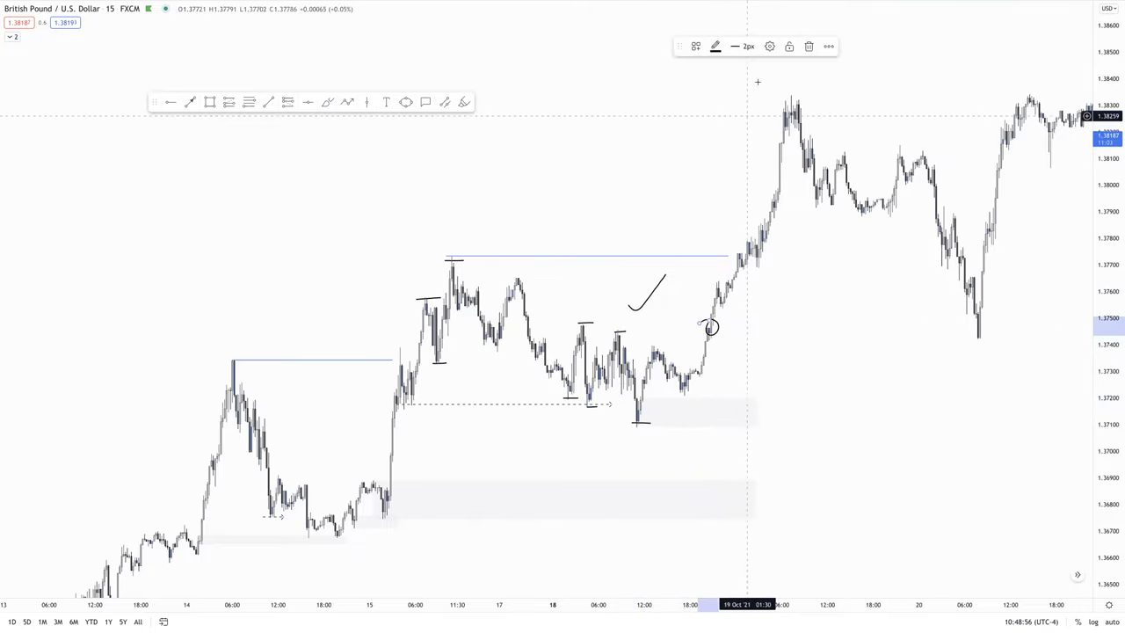
click(810, 48)
Draw a horizontal structure line at 1.37456 from the 18 October 08:30 swing high to 18 October 23:00
scroll(667, 314, down, 1)
scroll(666, 315, up, 1)
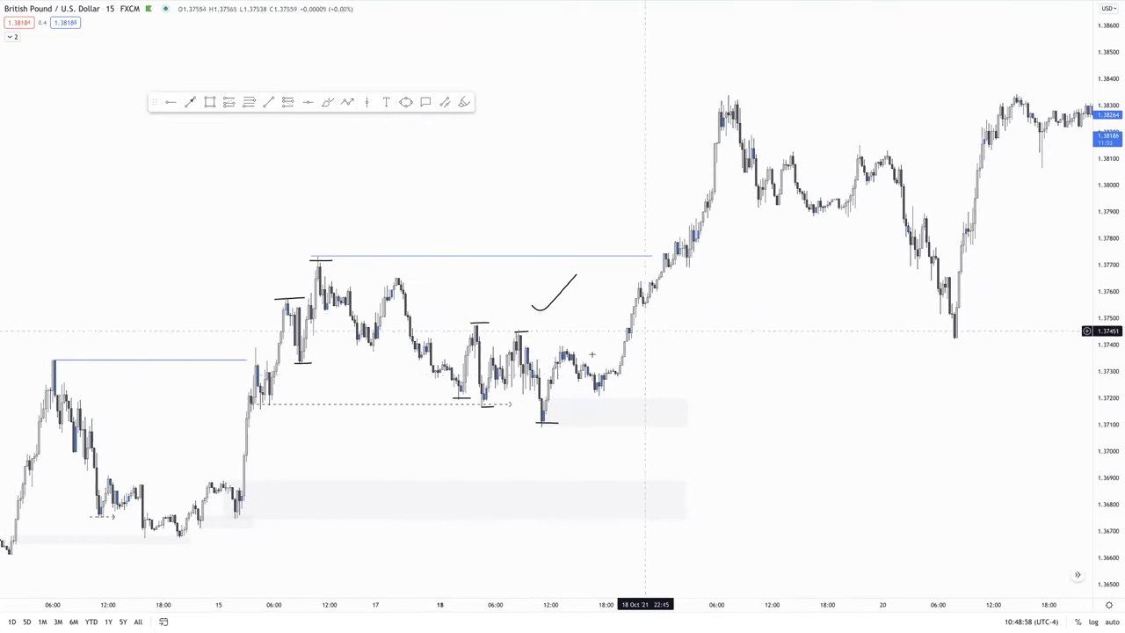
scroll(583, 355, up, 1)
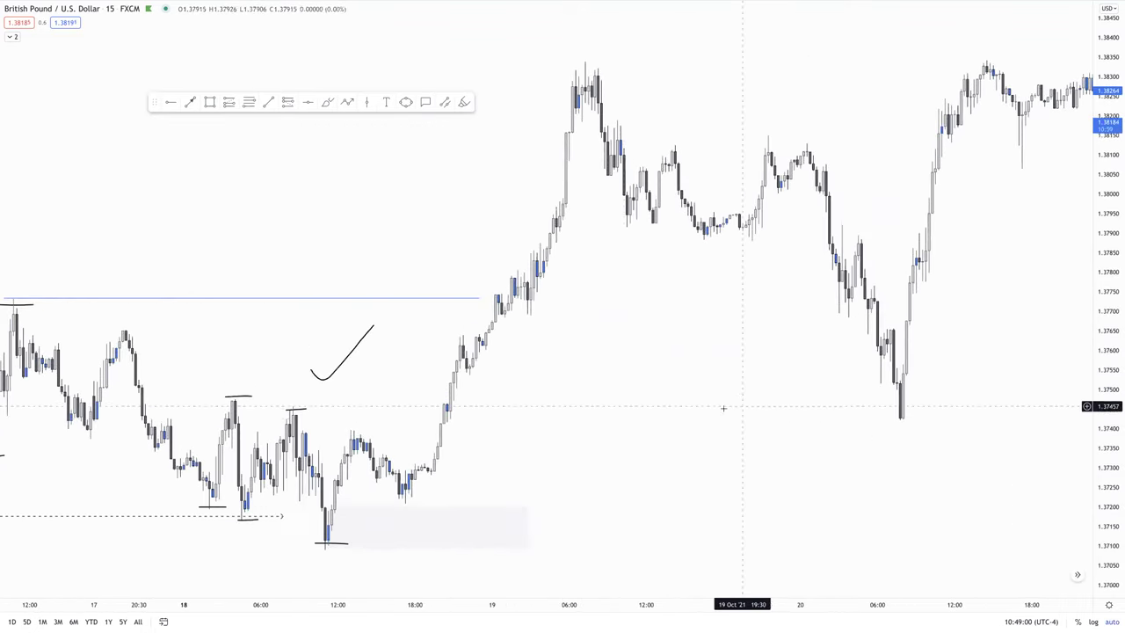
scroll(871, 401, left, 5)
drag(1116, 481, 1114, 413)
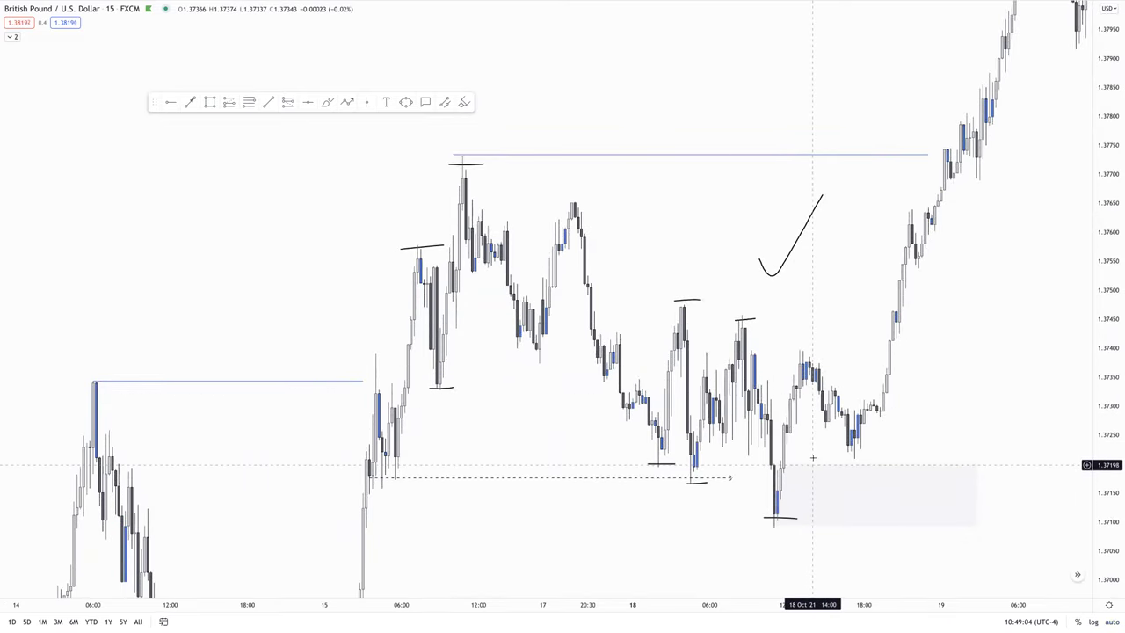
drag(814, 457, 620, 445)
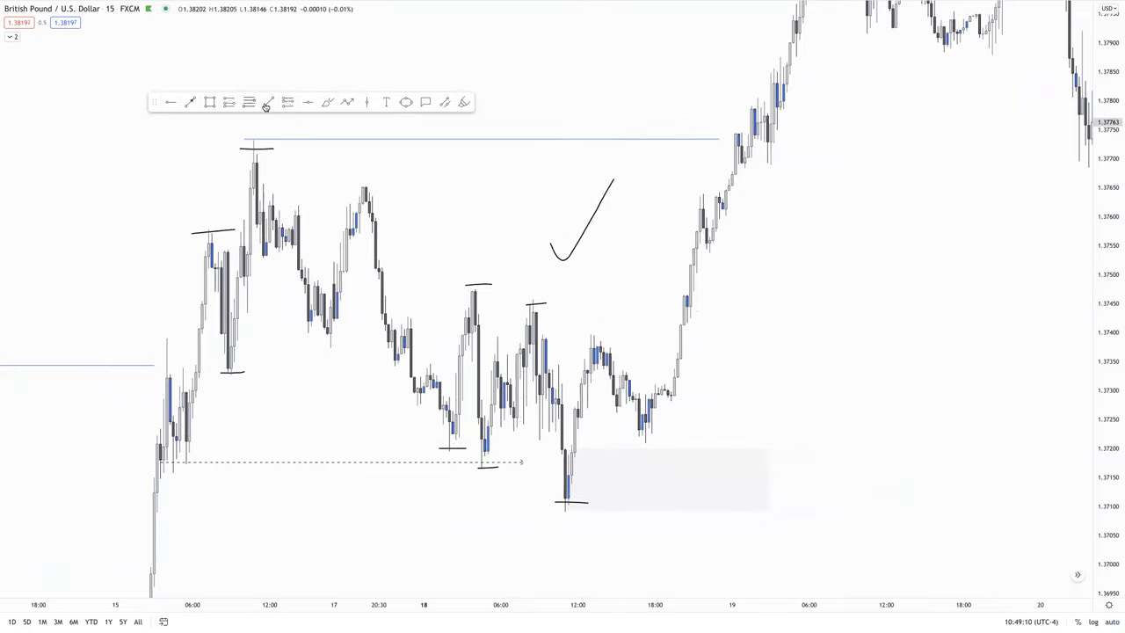
click(532, 300)
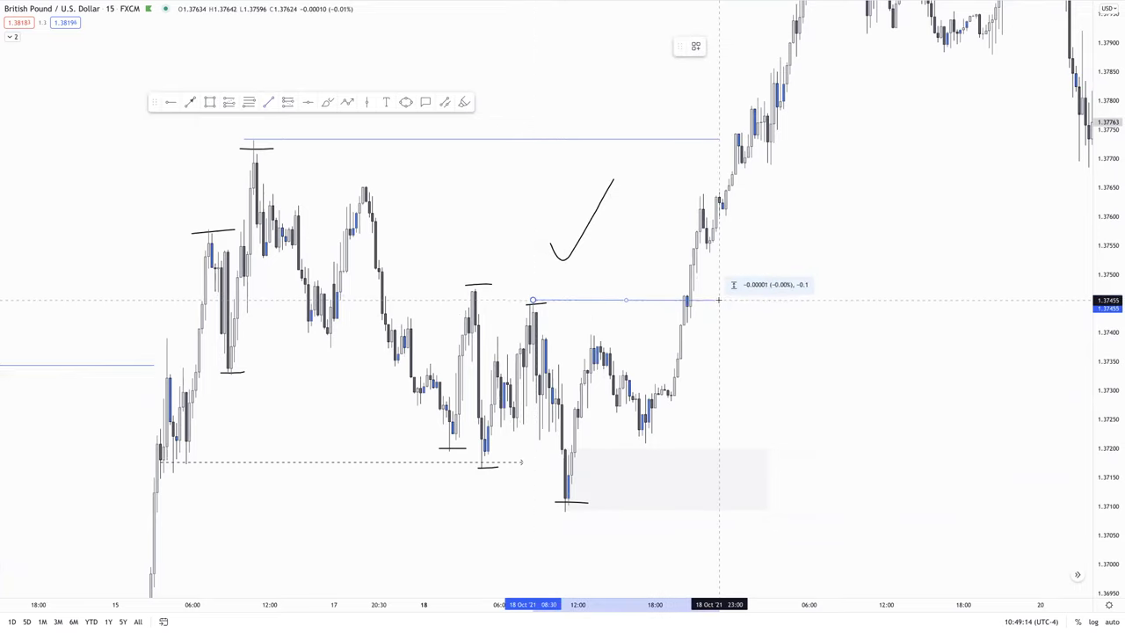
click(719, 300)
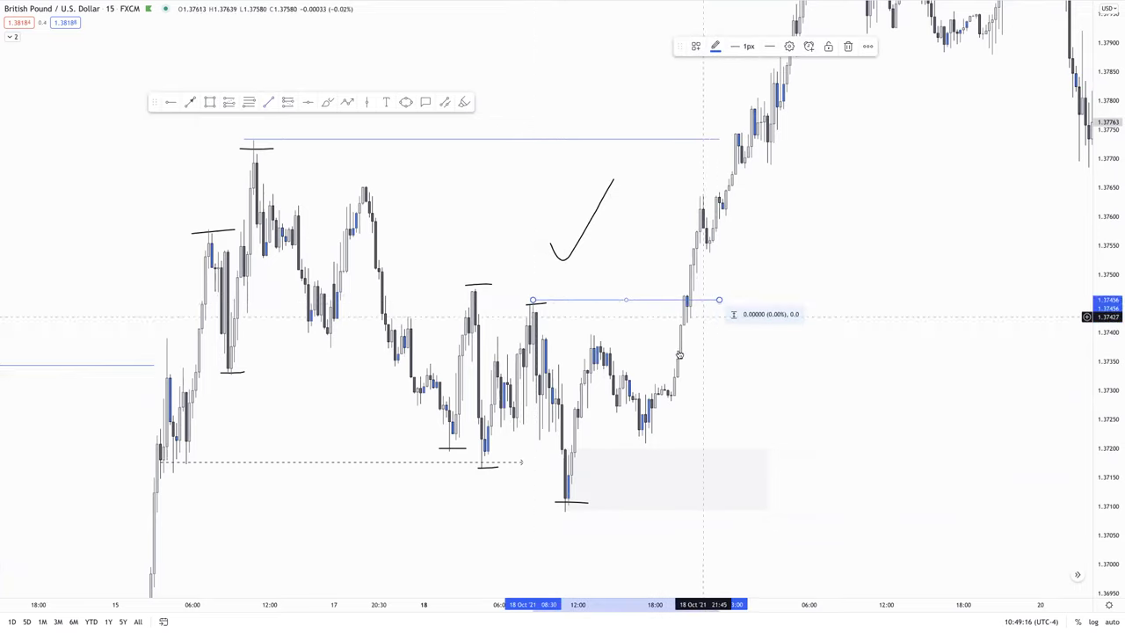
click(673, 290)
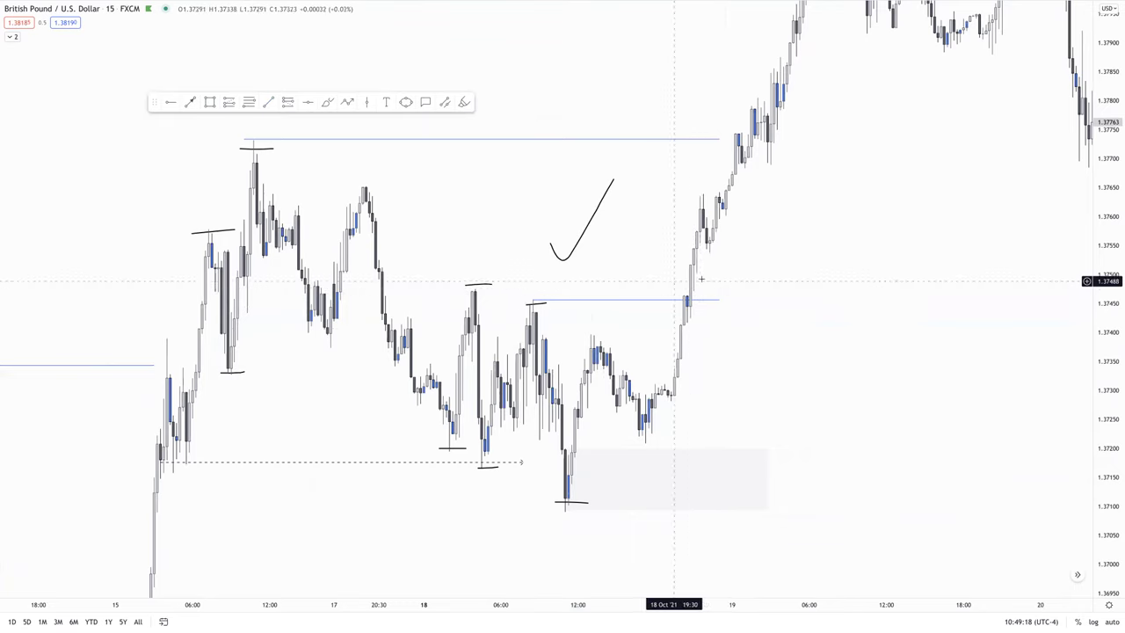
Extend the 18 October demand zone at 1.3720–1.3709 to about 15:00 on 20 October
scroll(740, 359, down, 1)
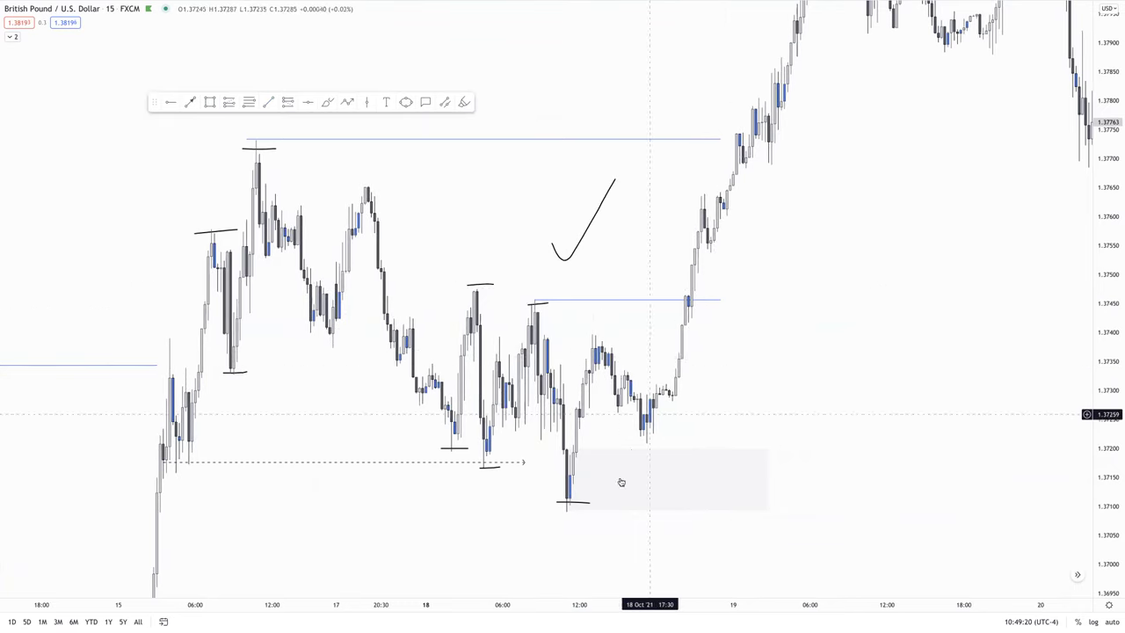
scroll(808, 430, down, 3)
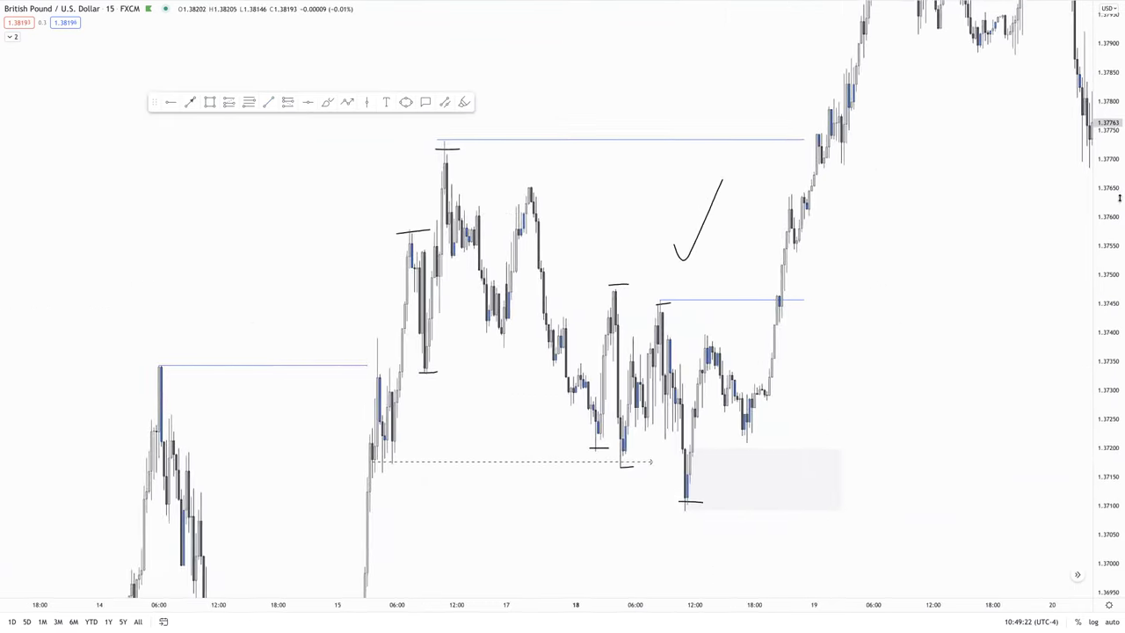
drag(857, 406, 646, 399)
click(646, 397)
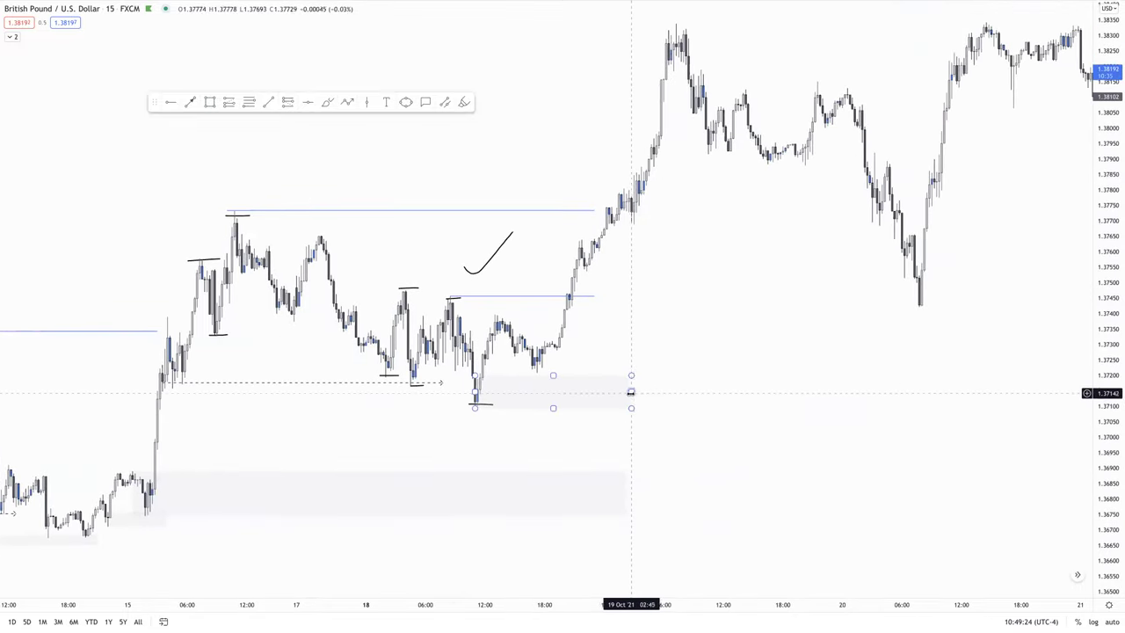
drag(893, 379, 989, 379)
click(725, 304)
scroll(730, 316, down, 2)
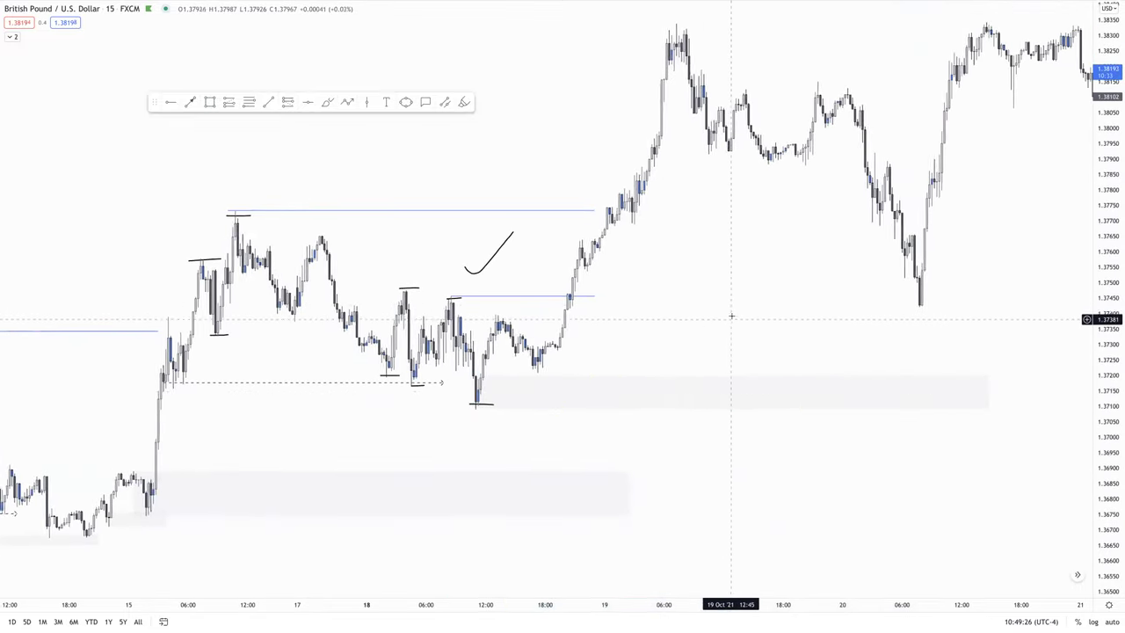
Draw a rectangle over the 18 October range from 08:30 at 1.37456 to 20 October 18:15 at 1.37092
scroll(731, 314, down, 2)
drag(853, 319, 705, 329)
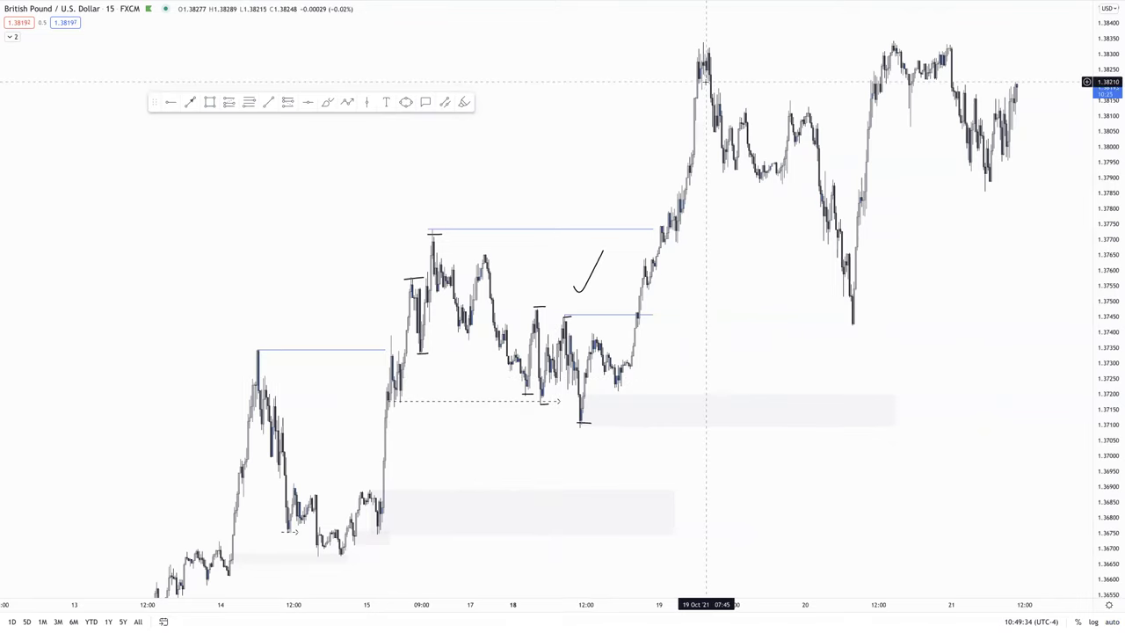
scroll(746, 175, up, 5)
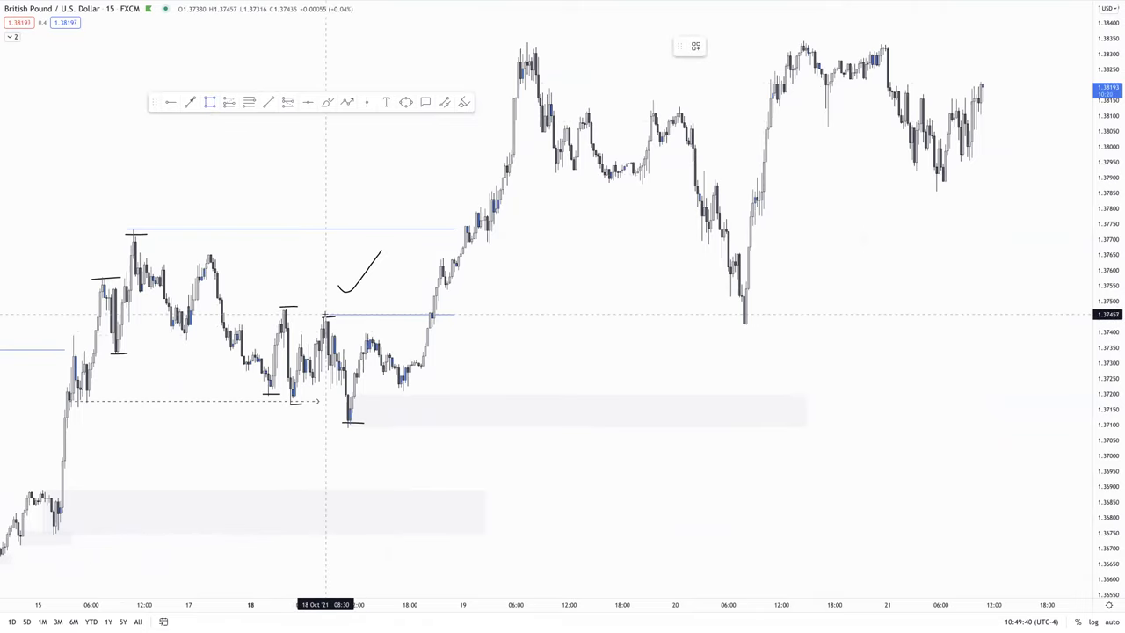
mouse_move(326, 314)
mouse_down()
mouse_move(658, 401)
mouse_move(836, 427)
mouse_up()
click(837, 427)
click(841, 446)
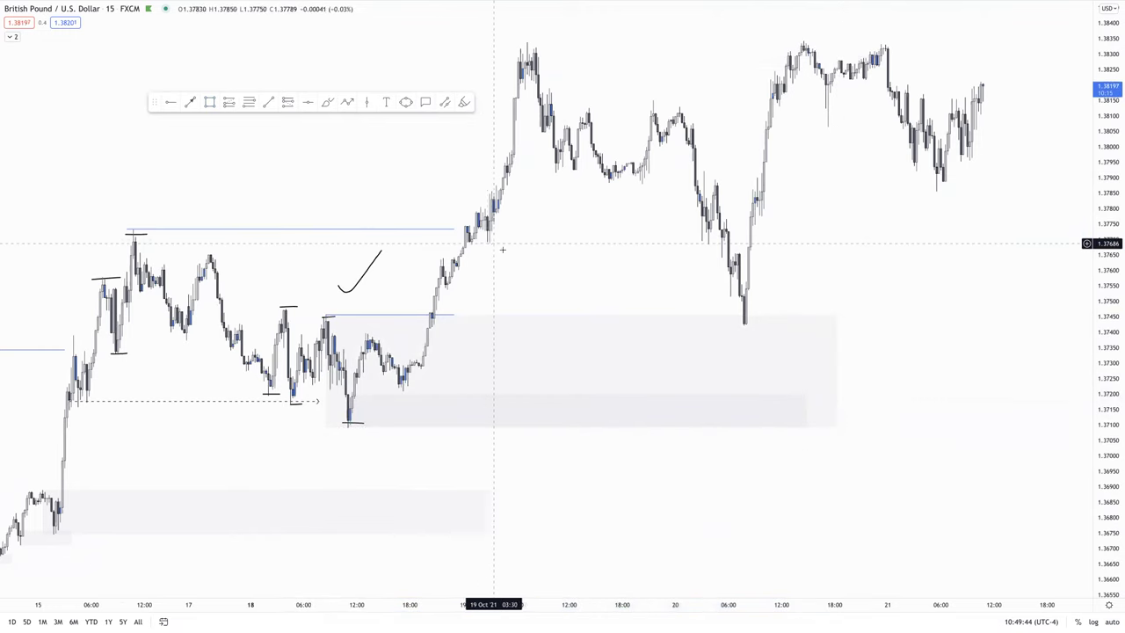
Delete the large rectangle covering the 18 October range, keeping the demand zone inside it
drag(490, 249, 521, 282)
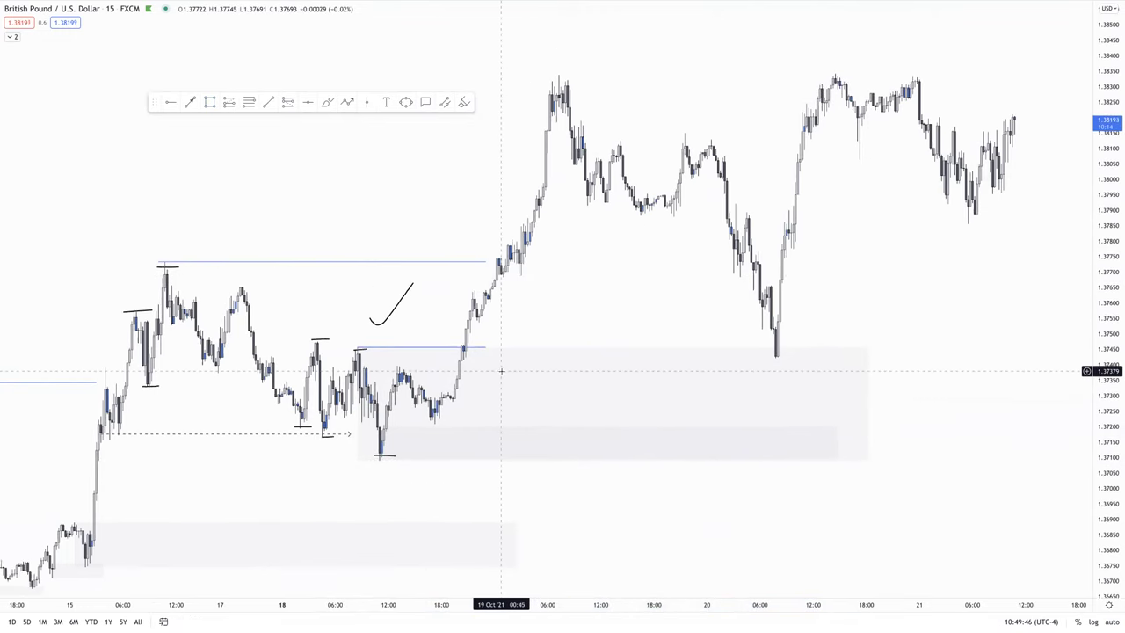
click(358, 414)
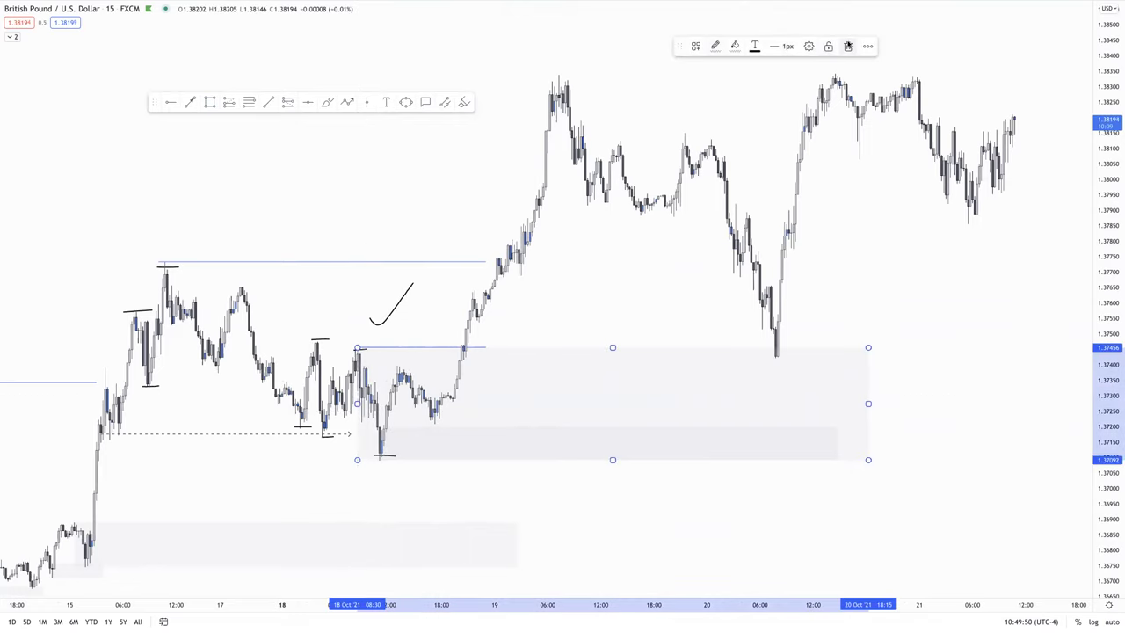
key(Delete)
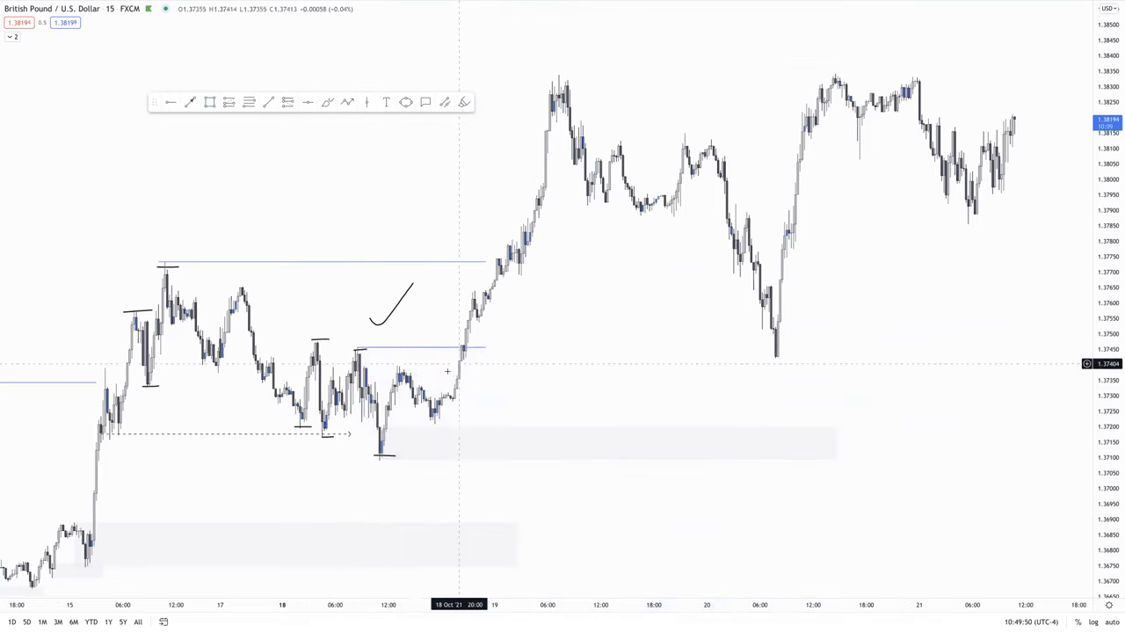
Draw a demand zone from 18 October 23:00 to 20 October 07:00 between 1.37642 and 1.37598
double_click(1112, 409)
scroll(670, 324, up, 3)
drag(602, 322, 775, 317)
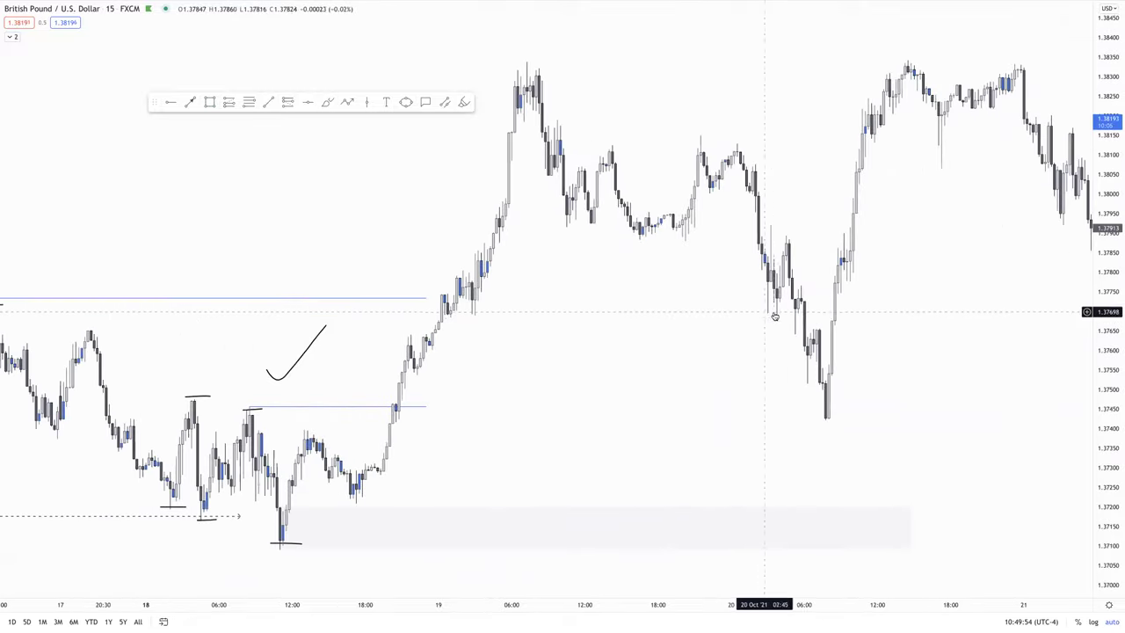
scroll(563, 321, up, 3)
drag(567, 322, 783, 317)
scroll(638, 279, left, 5)
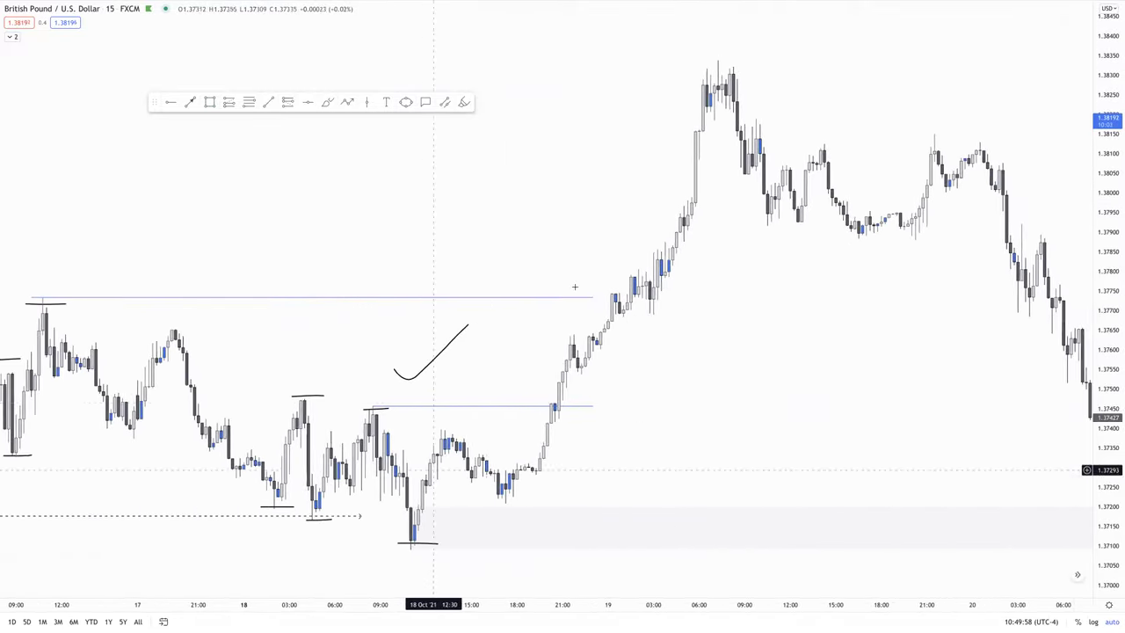
scroll(633, 277, right, 5)
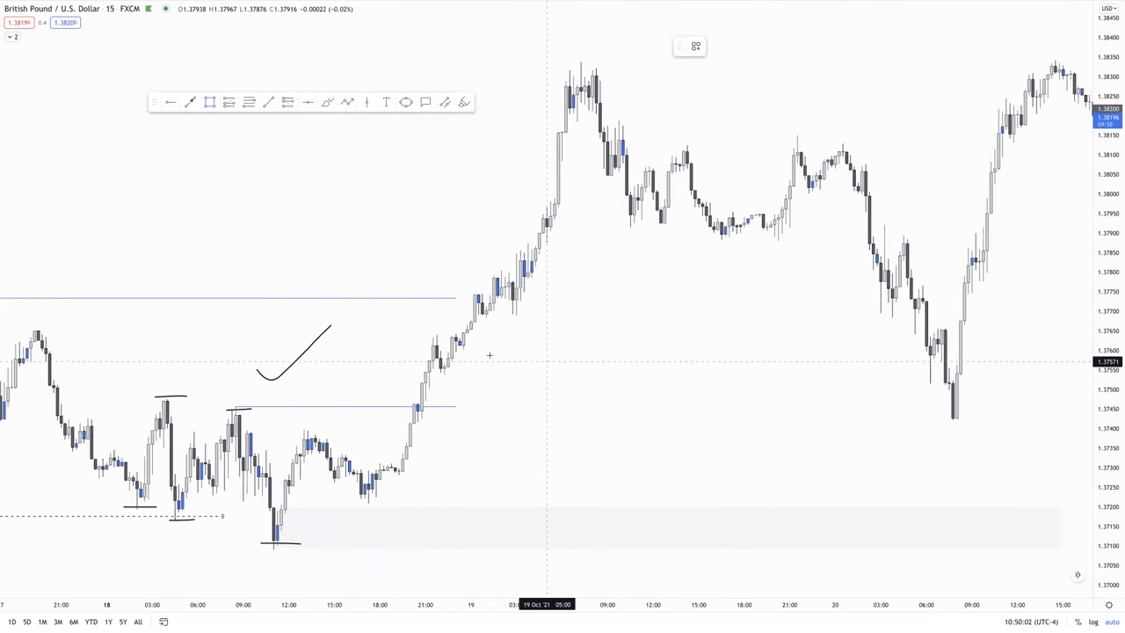
drag(455, 334, 942, 351)
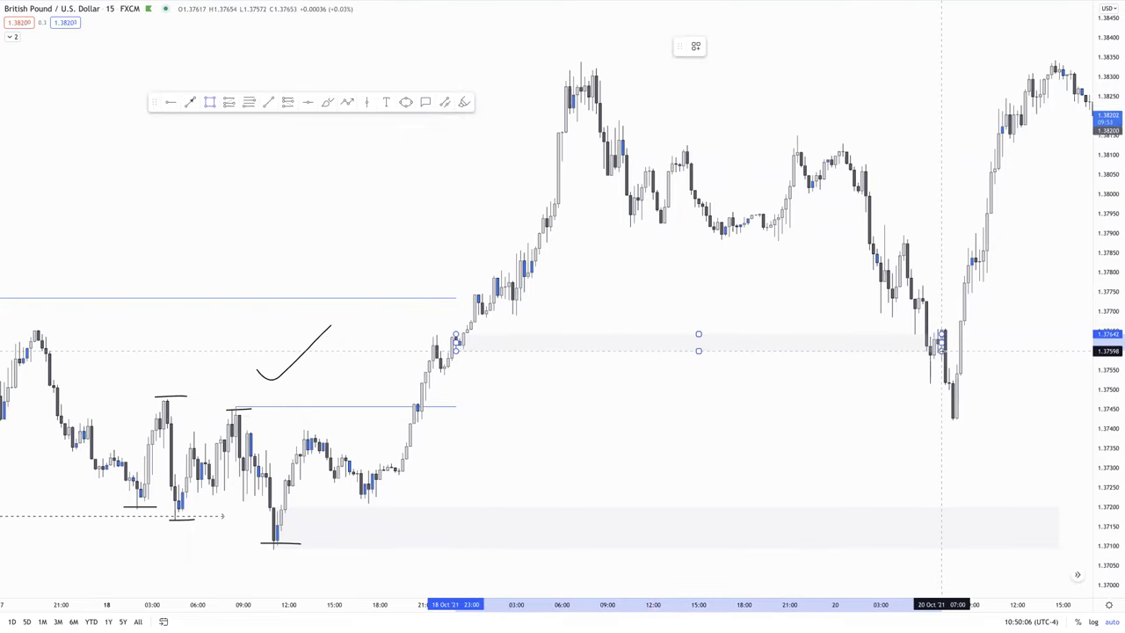
click(815, 401)
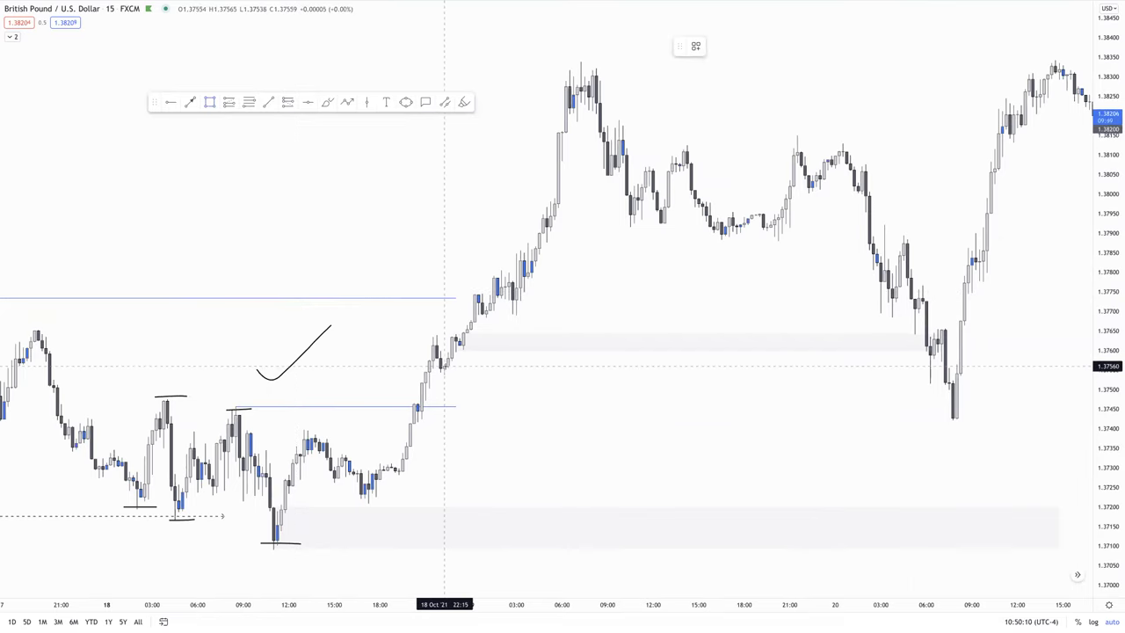
Try a demand zone from 18 October 22:15 to 20 October 07:00 between 1.37564 and 1.37533, and delete it
drag(444, 364, 944, 378)
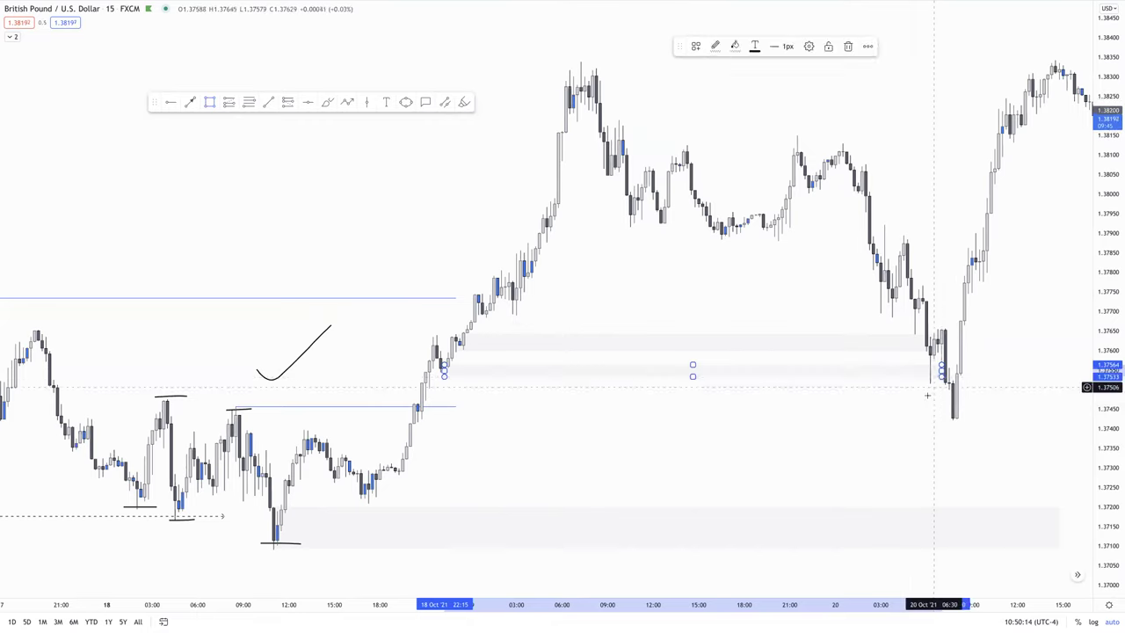
click(897, 400)
click(487, 372)
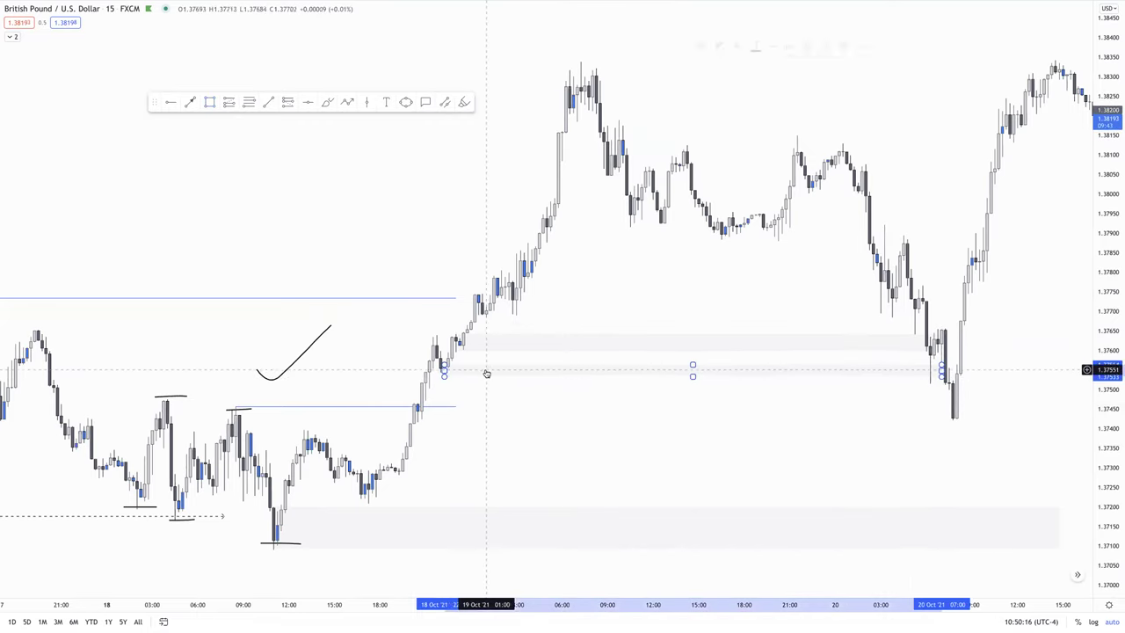
click(852, 47)
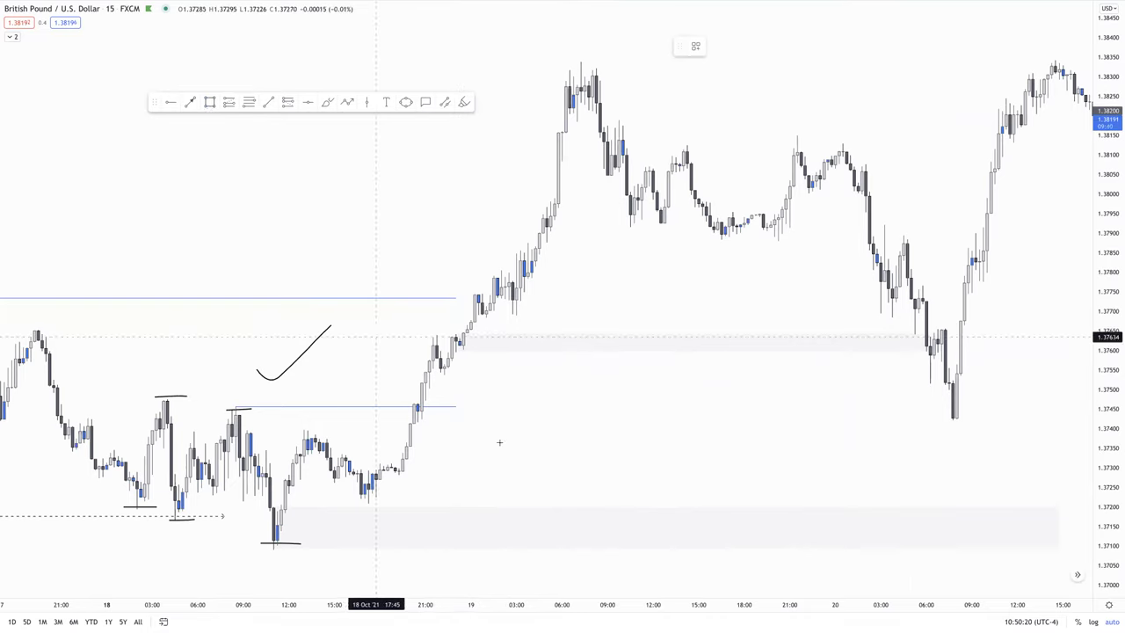
Draw a demand zone from 18 October 20:30 to about 11:00 on 20 October between about 1.37465 and 1.37417
click(417, 422)
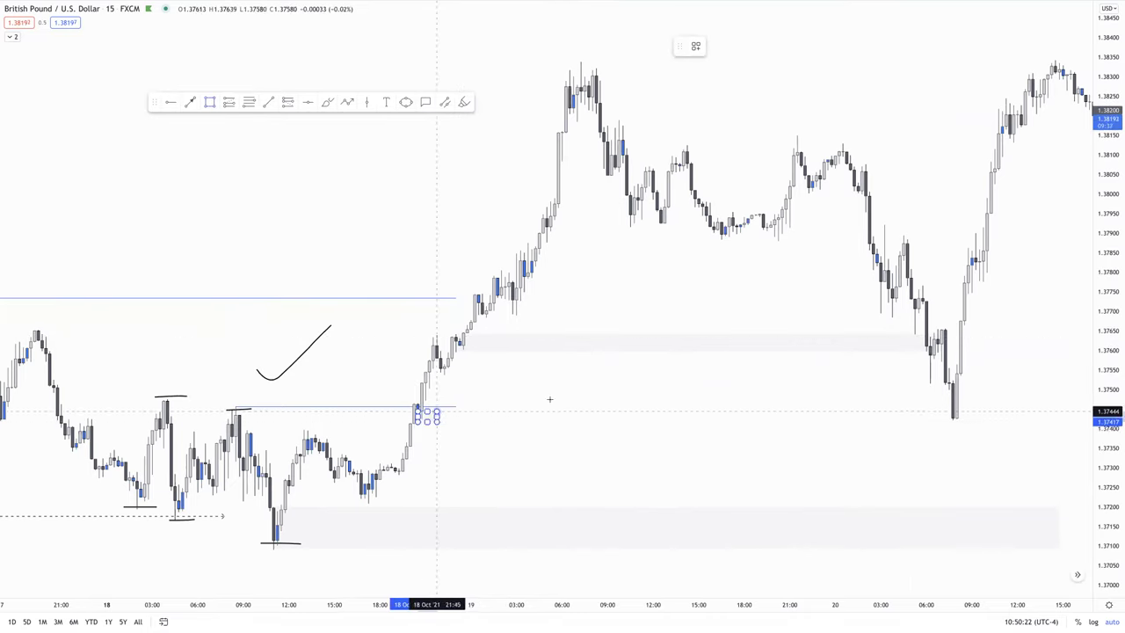
click(1002, 403)
click(830, 481)
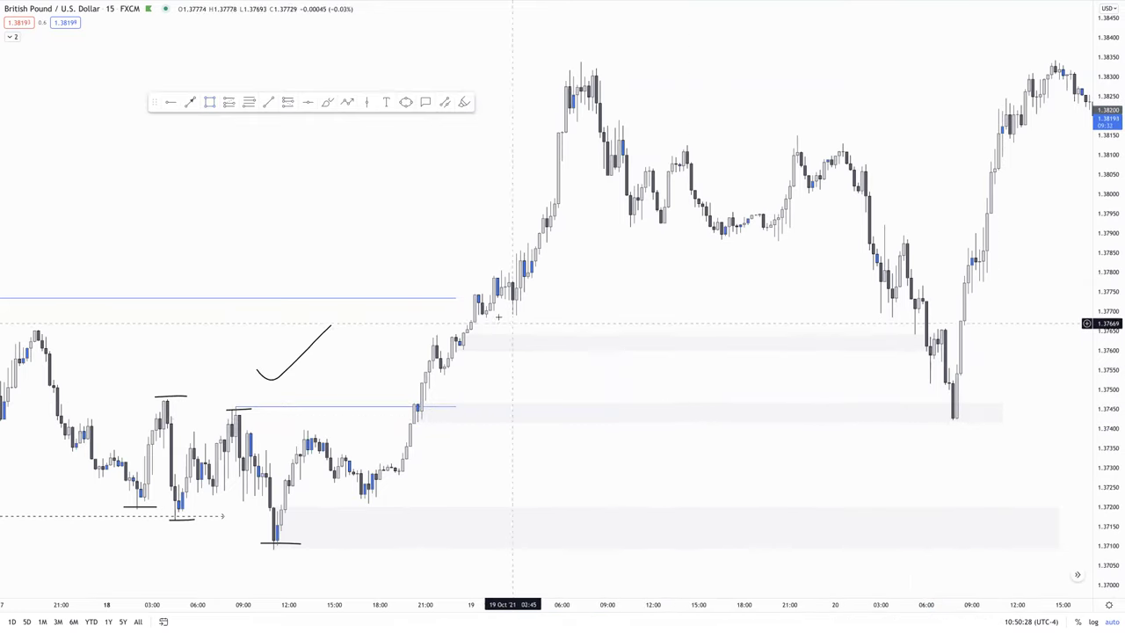
Draw a horizontal dashed arrow at 1.37692 from the 19 October 00:30 low to about 04:00 on 20 October
scroll(585, 355, down, 5)
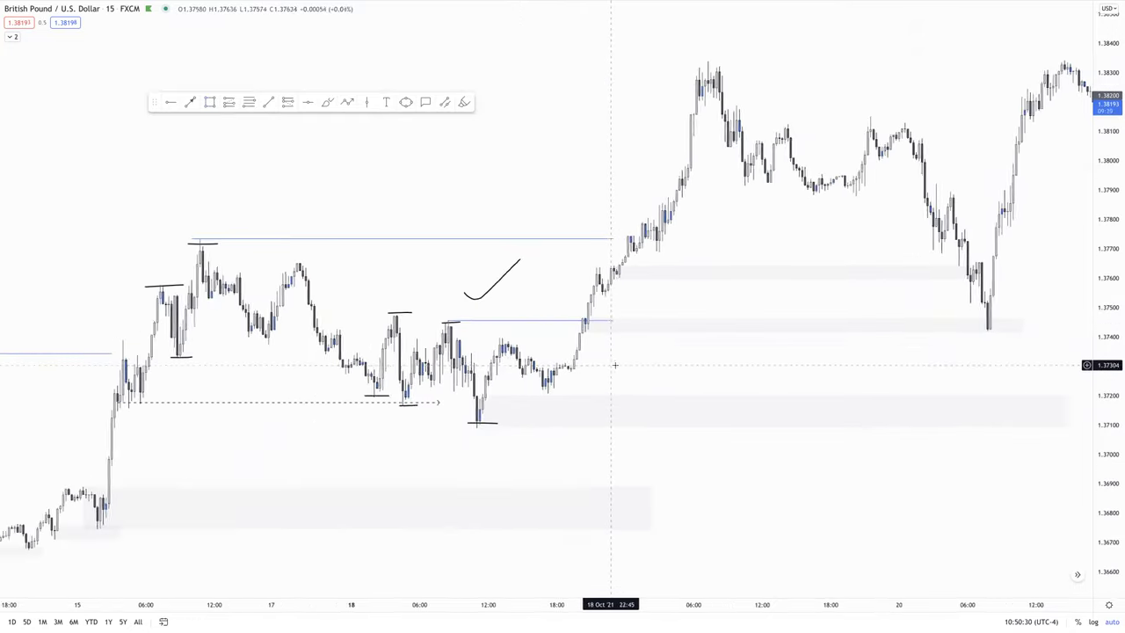
scroll(584, 355, up, 4)
drag(504, 338, 702, 341)
drag(1107, 500, 992, 220)
scroll(717, 379, down, 2)
scroll(694, 369, up, 3)
drag(636, 337, 553, 356)
click(466, 387)
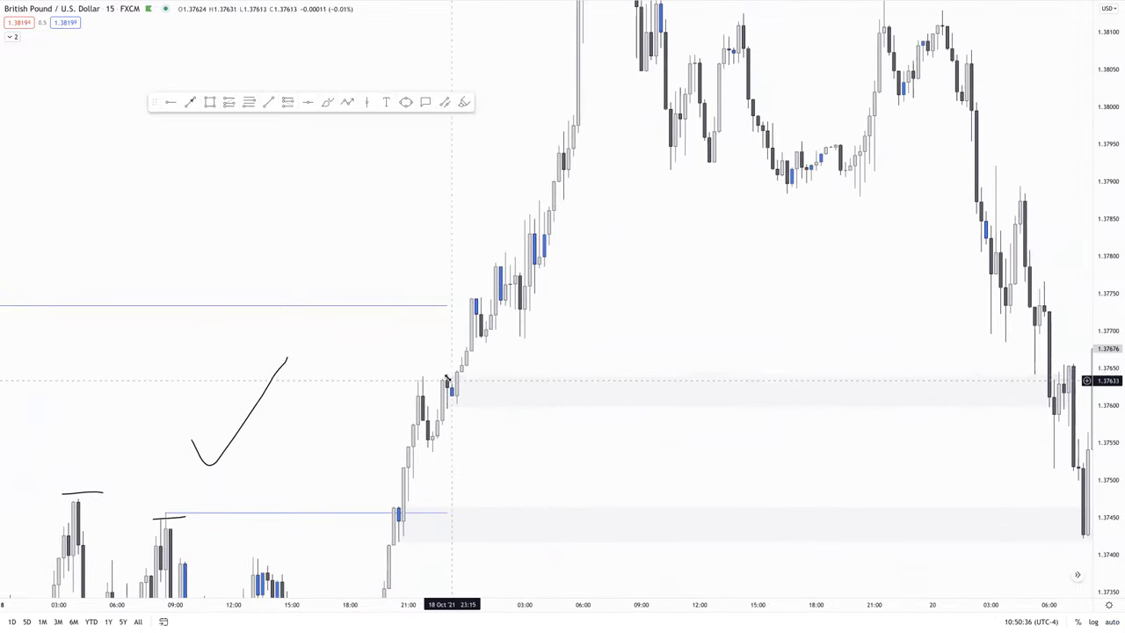
click(477, 347)
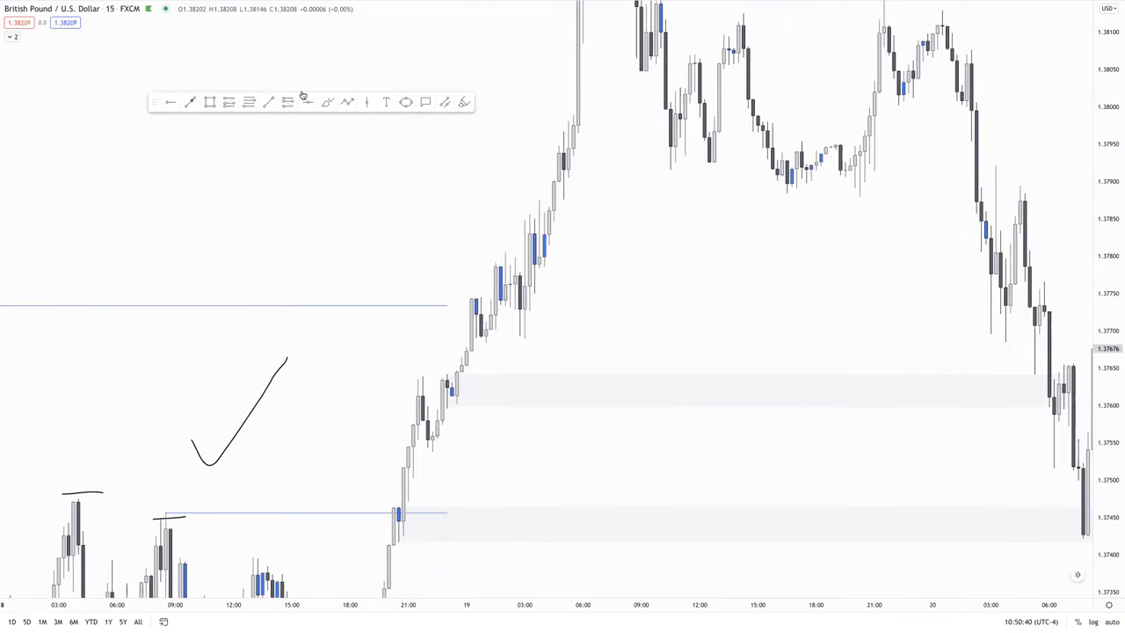
shift+click(477, 336)
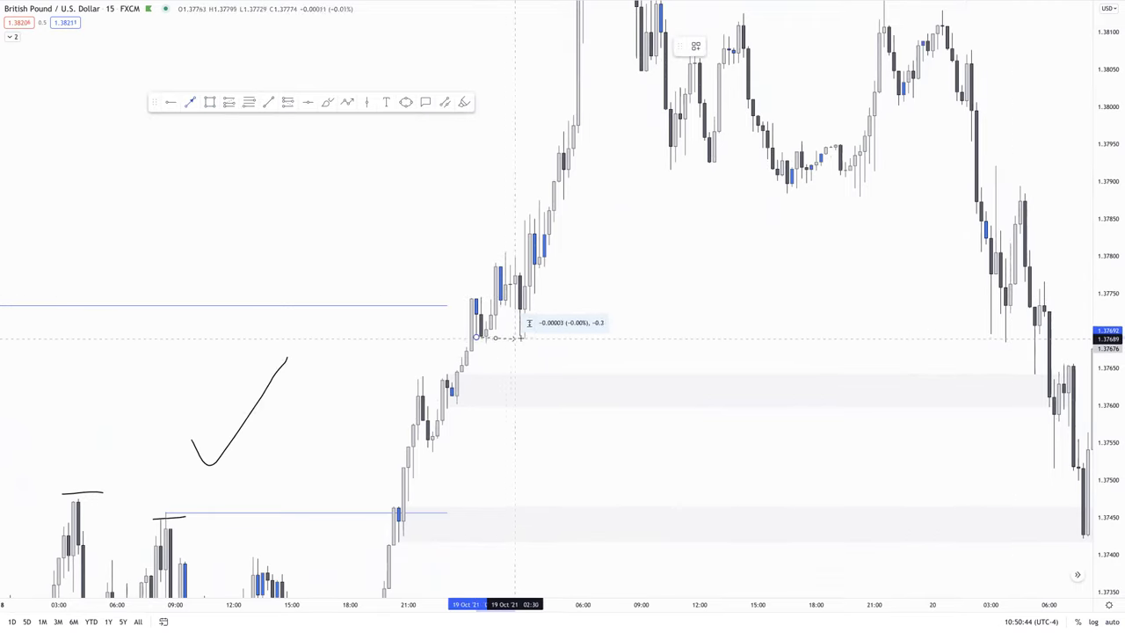
click(1009, 337)
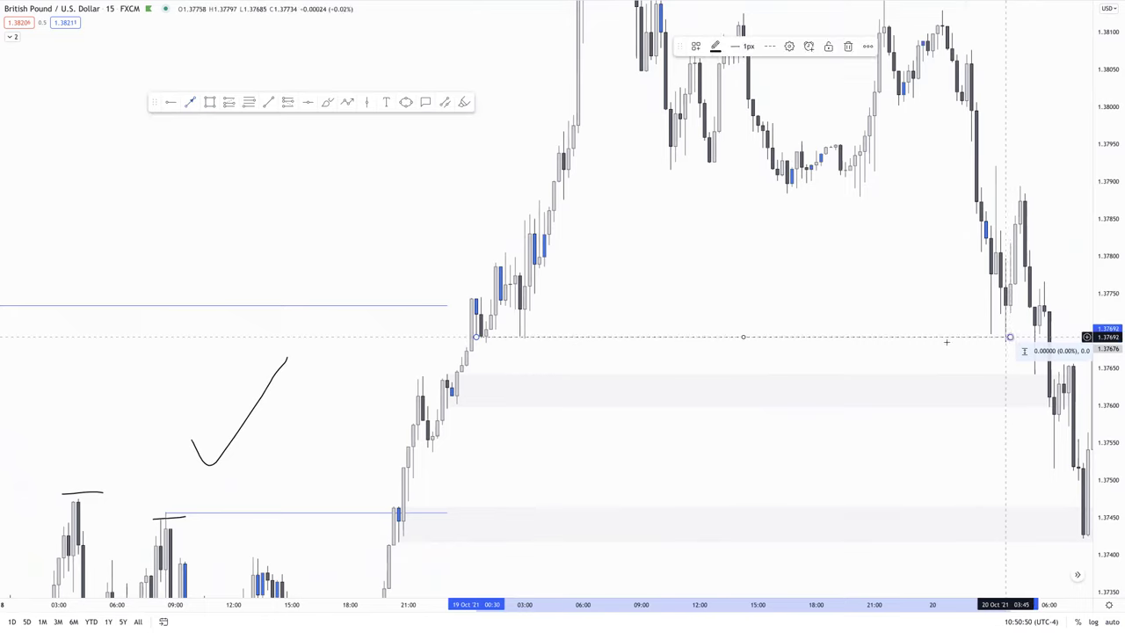
click(939, 348)
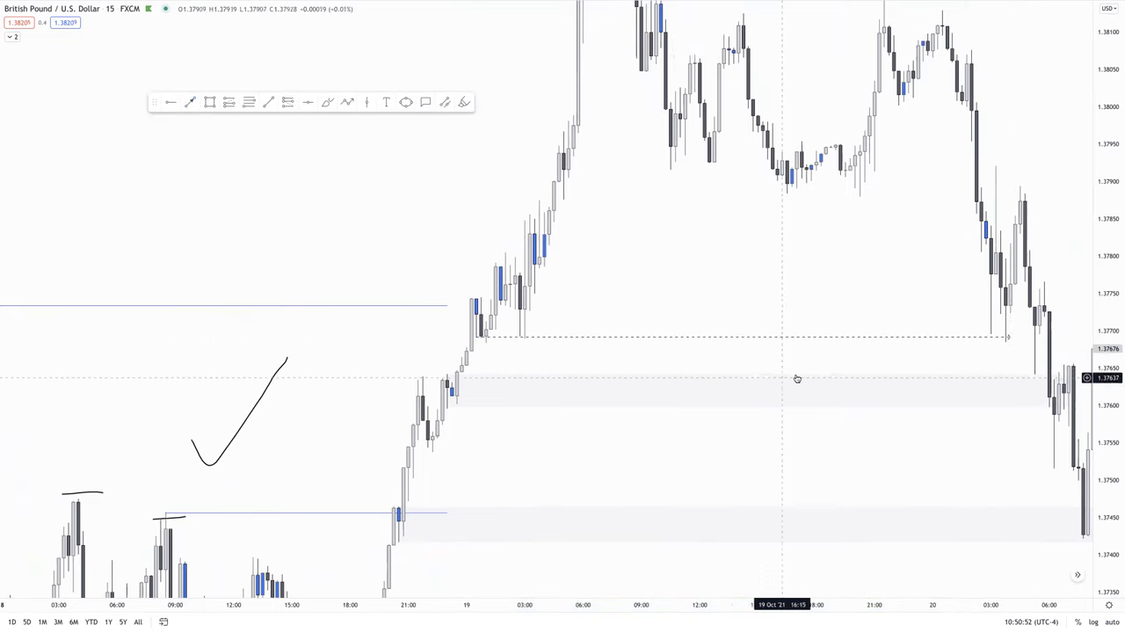
Reshape the upper demand zone to span about 1.37565 to 1.37538, starting around 22:30 on 18 October
drag(931, 360, 846, 363)
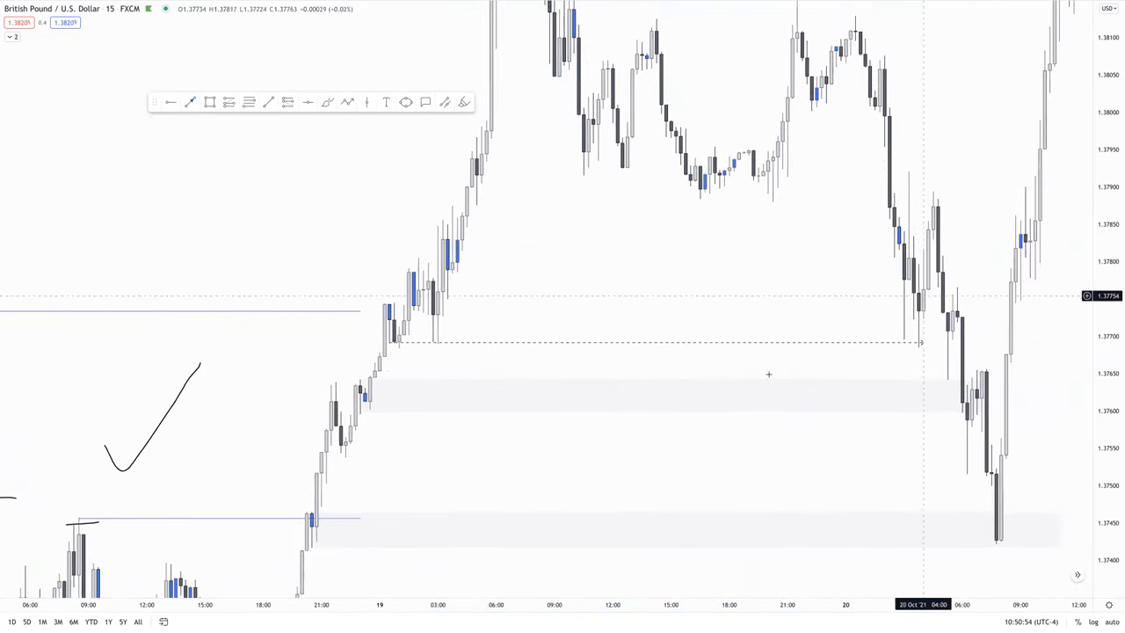
click(357, 382)
drag(356, 381, 346, 455)
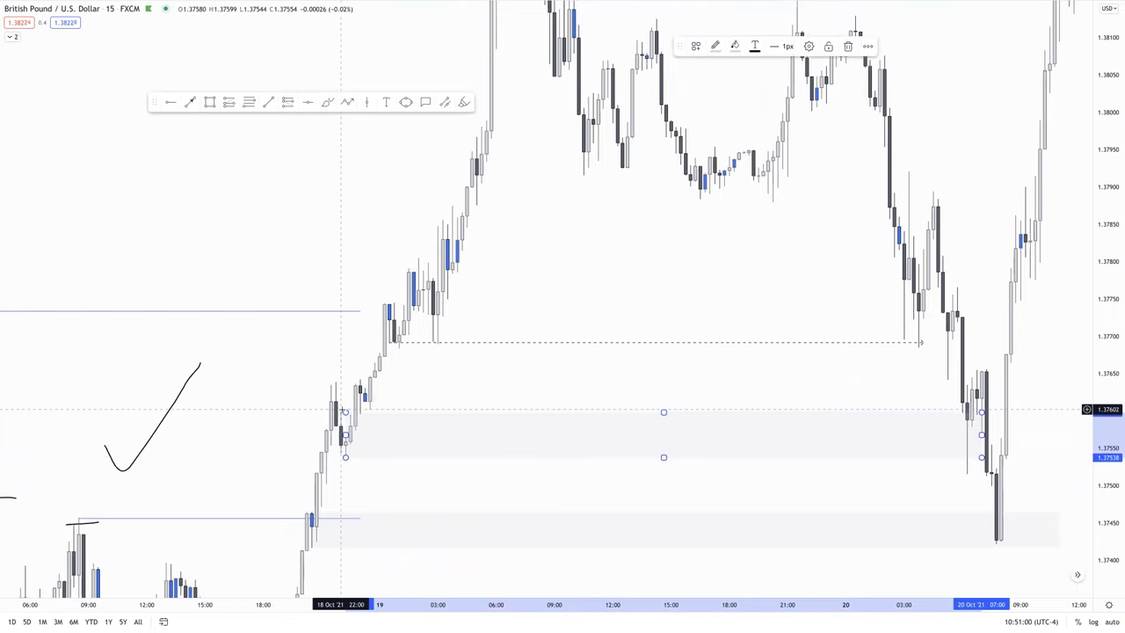
drag(344, 412, 348, 438)
click(378, 410)
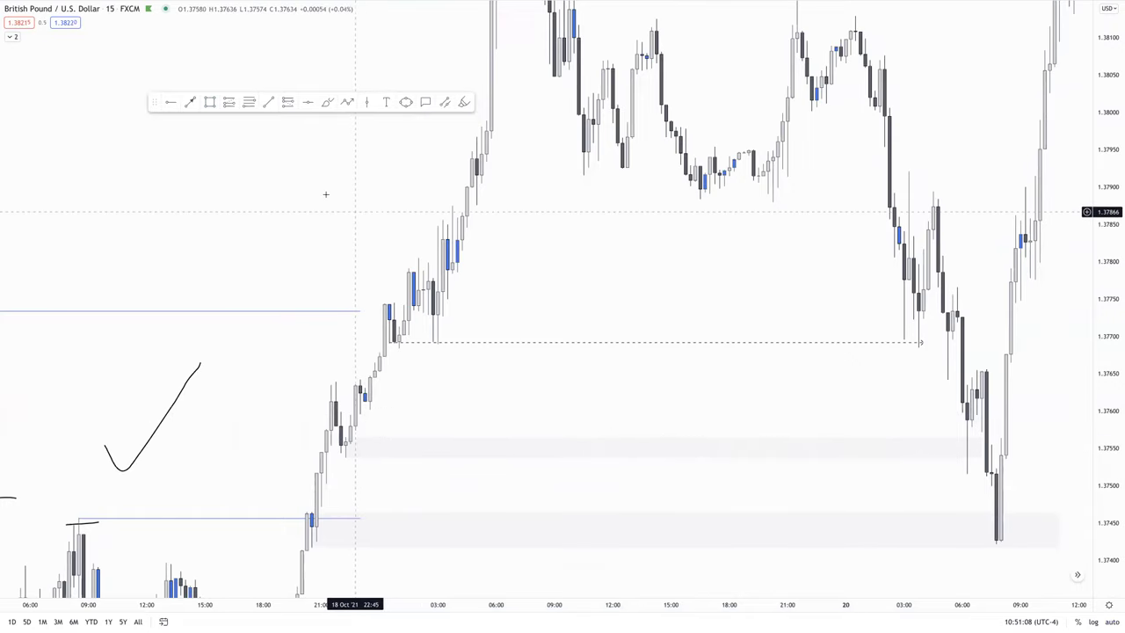
Draw a horizontal dashed arrow at 1.37603 from 18 October 23:00 to about 05:00 on 20 October
click(188, 103)
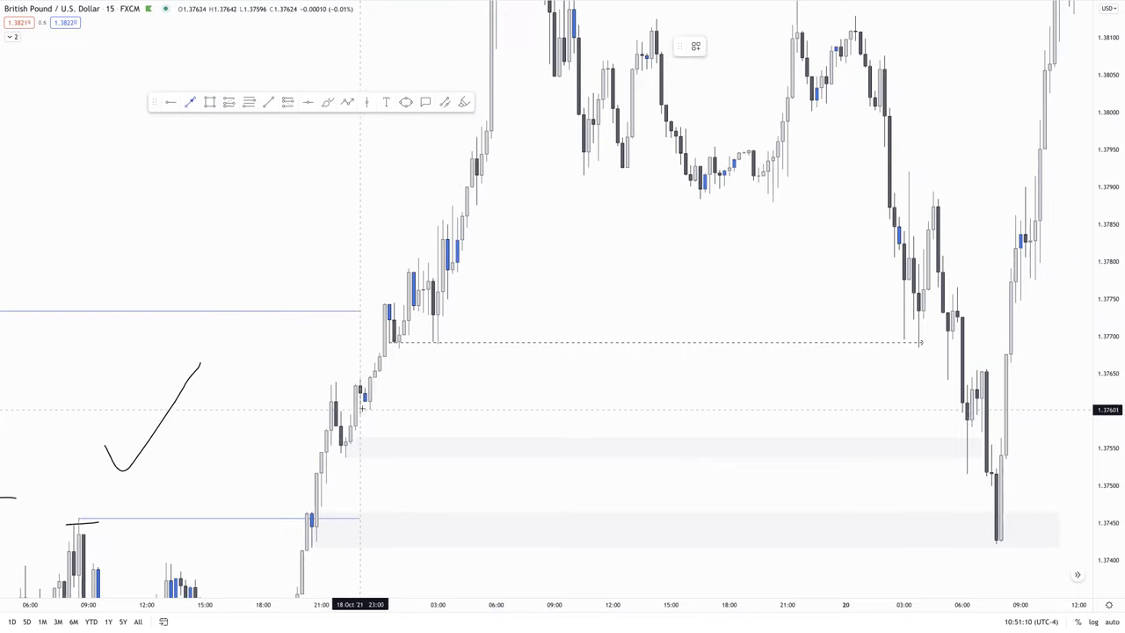
click(360, 409)
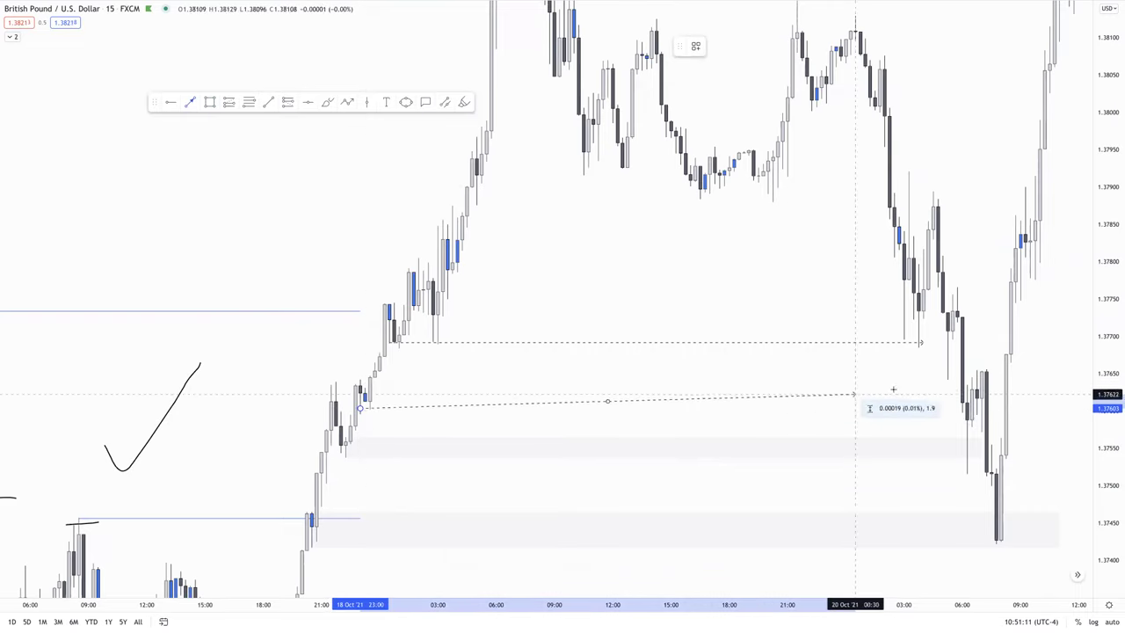
click(939, 408)
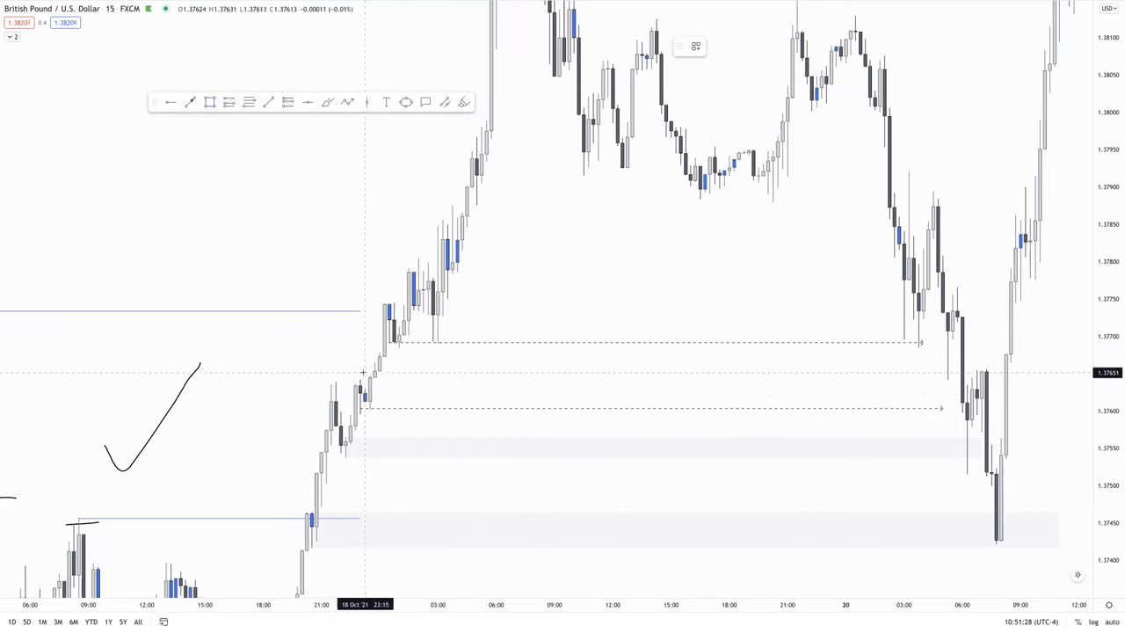
Draw a demand zone from 18 October 23:00 to 20 October 06:15 between 1.37640 and 1.37595, and select it
mouse_move(359, 382)
mouse_down()
mouse_move(630, 432)
mouse_move(967, 414)
mouse_up()
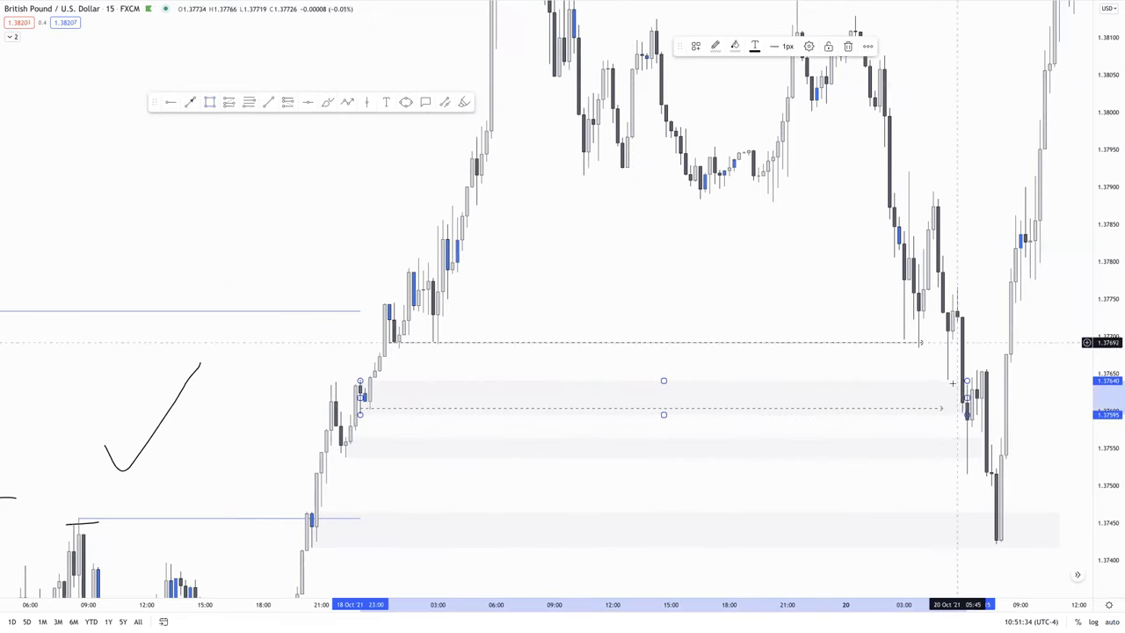
click(379, 419)
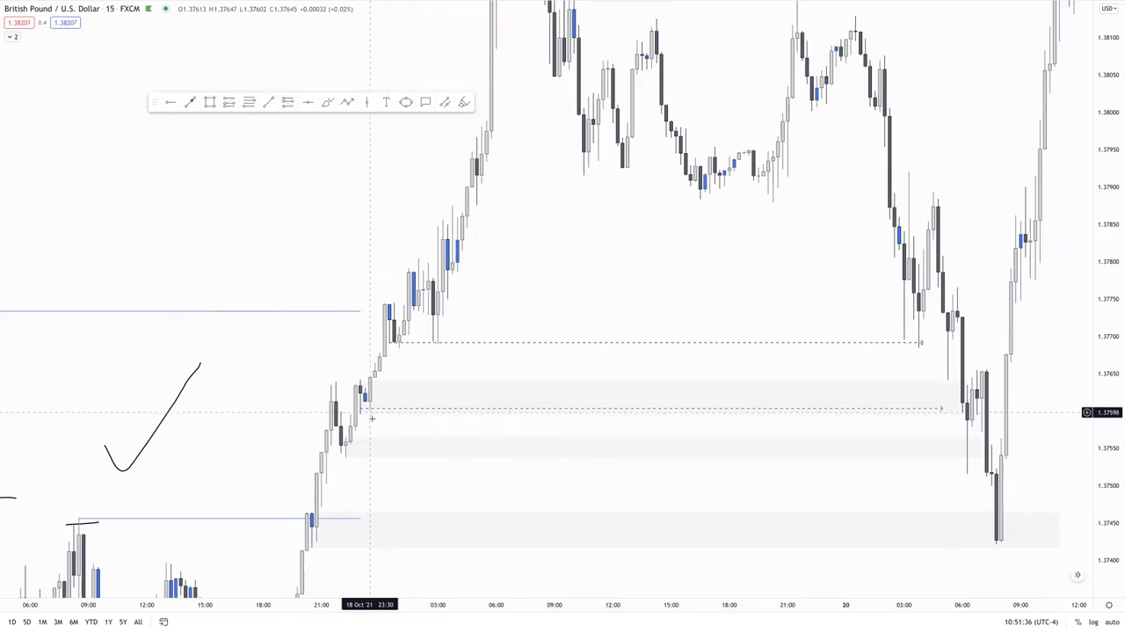
click(372, 418)
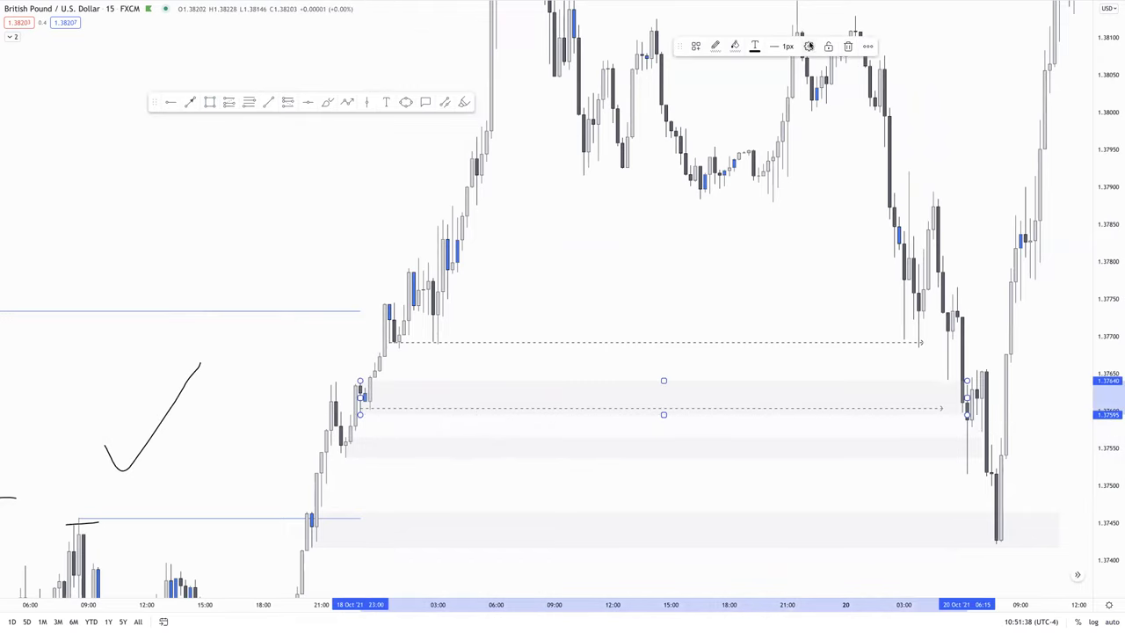
Delete the selected demand zone and the zone between about 1.37565 and 1.37538 beneath it
click(845, 48)
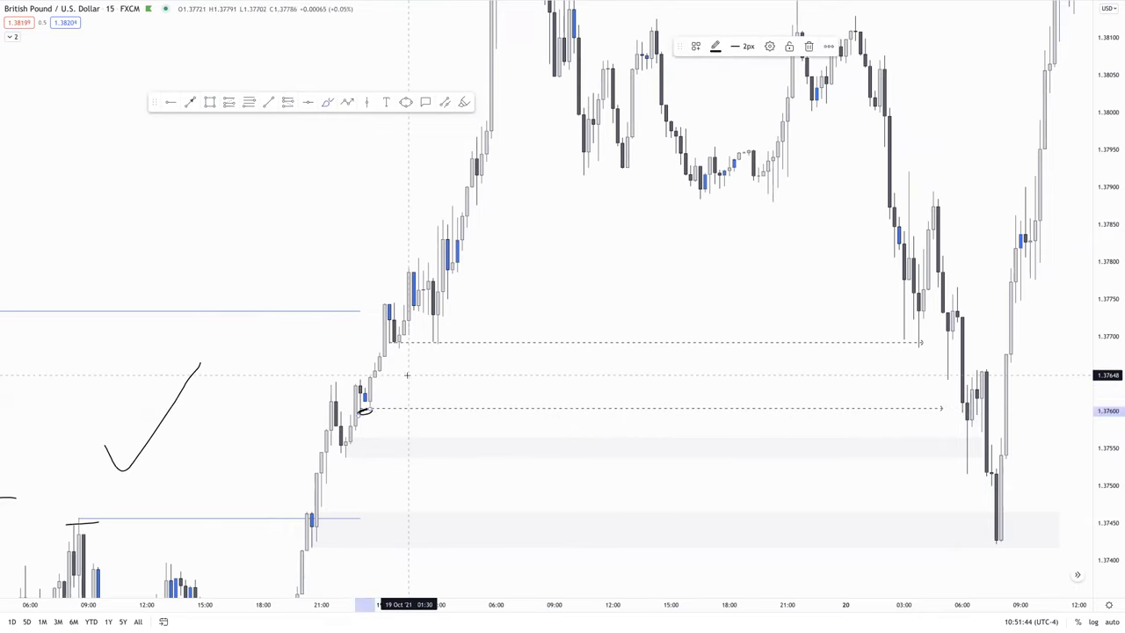
click(364, 376)
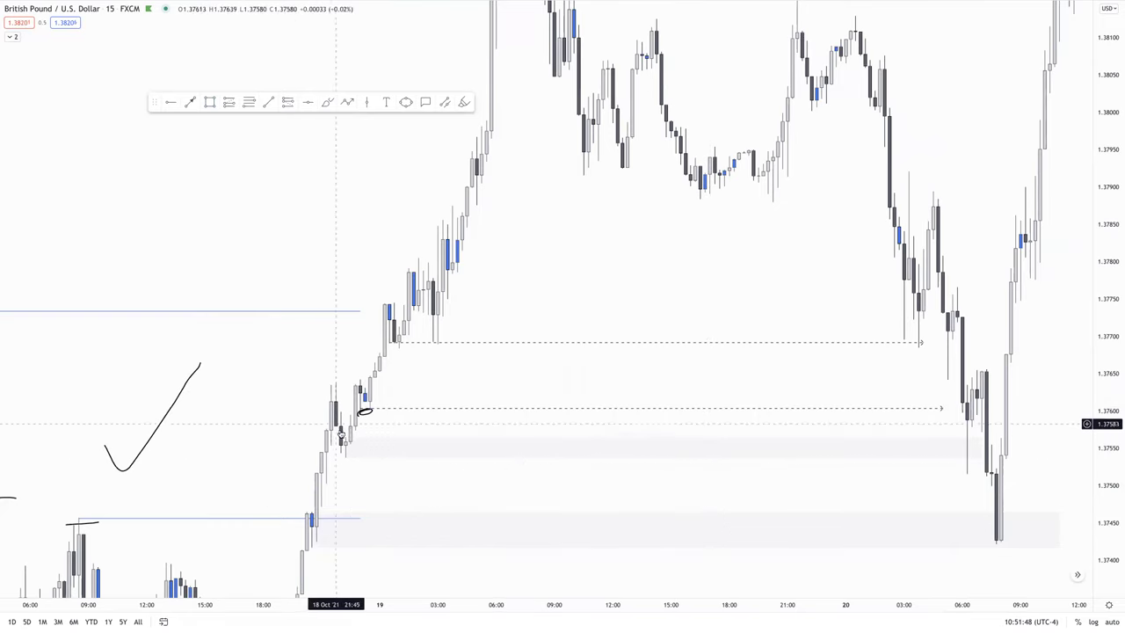
click(364, 438)
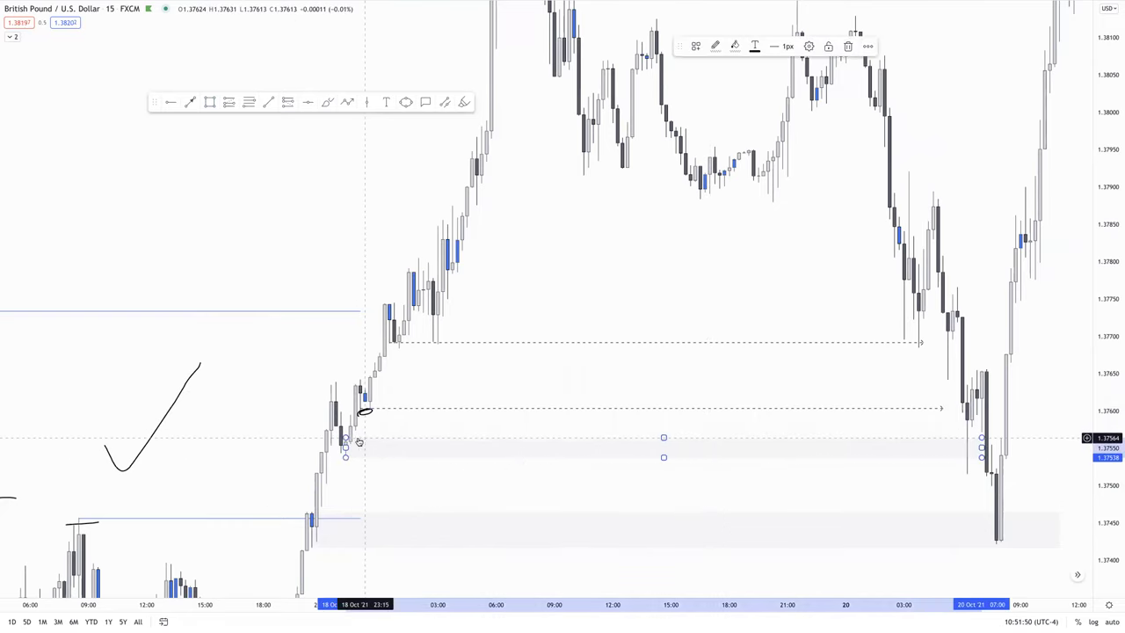
click(848, 46)
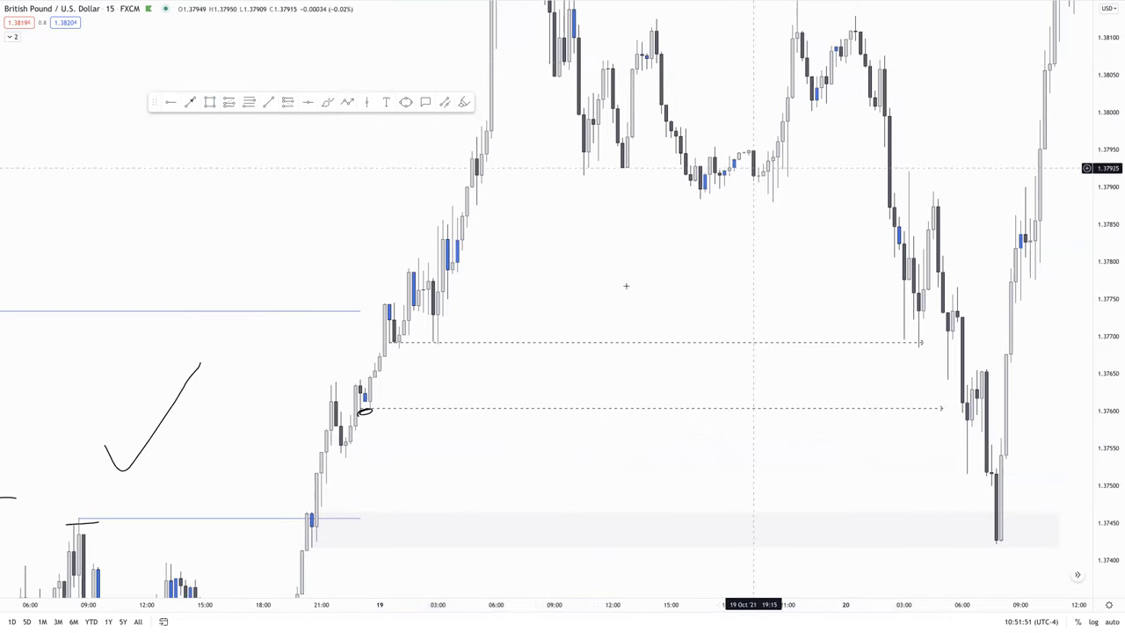
Delete the dashed arrow at 1.37603 and the freehand brush mark at the 18 October 23:00 low
click(365, 410)
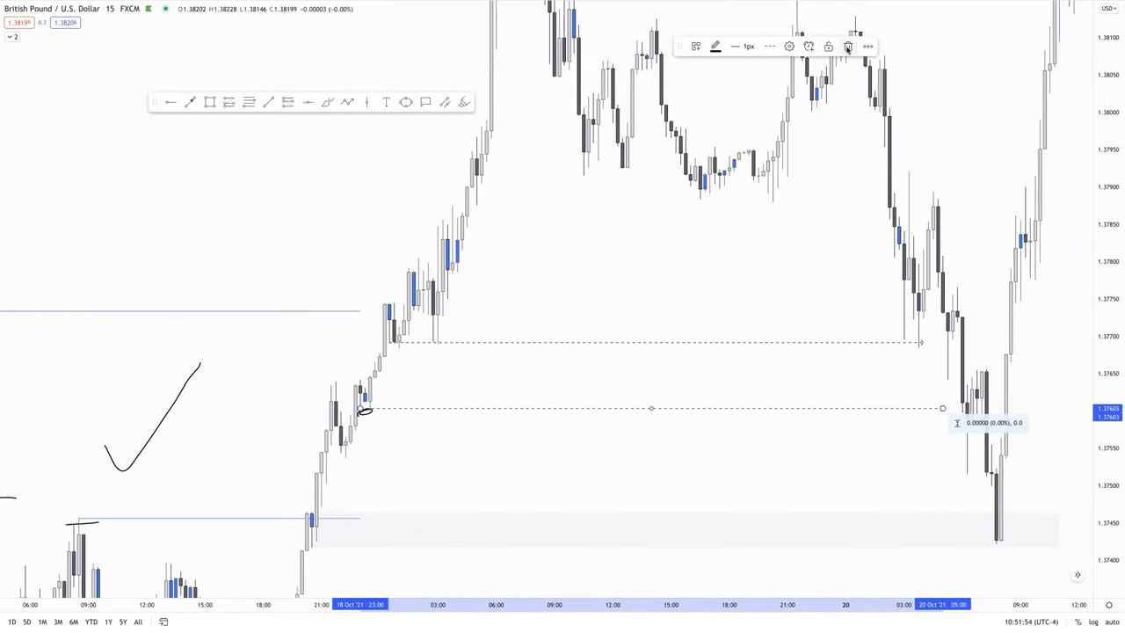
click(847, 46)
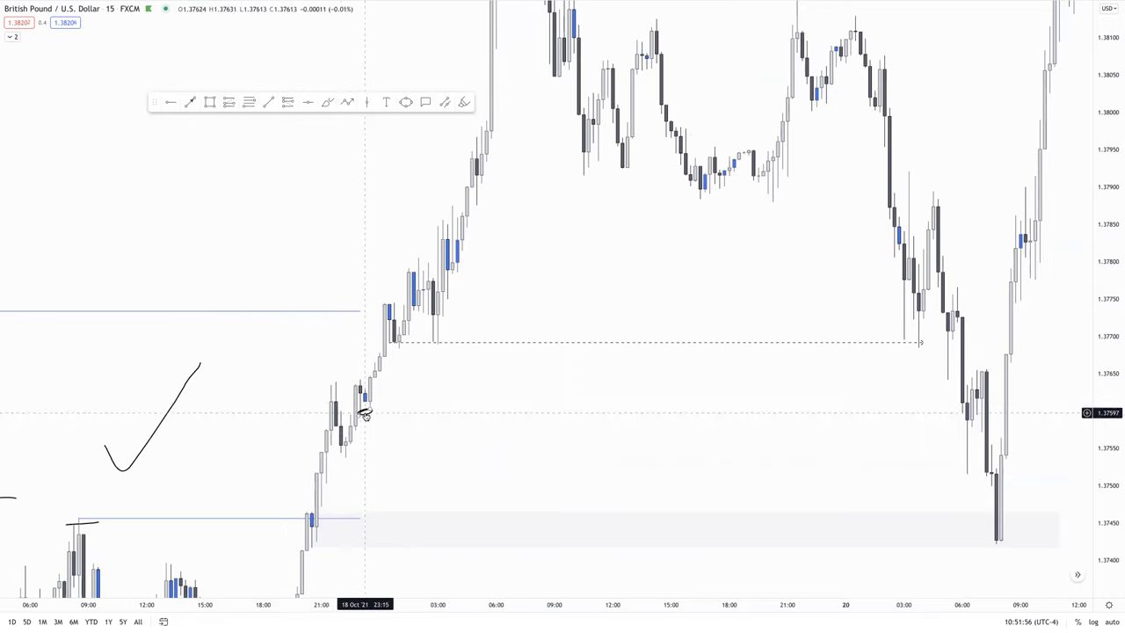
click(365, 409)
click(809, 46)
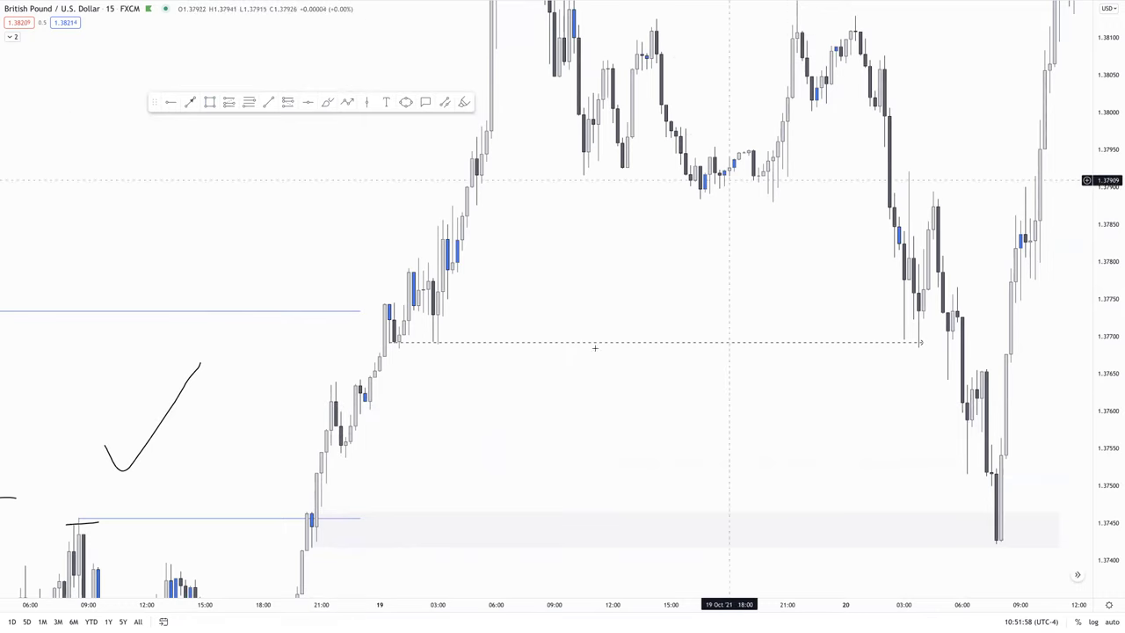
Draw a horizontal dashed arrow at about 1.37540 from 18 October 21:45 to 20 October 06:45
drag(406, 433, 398, 366)
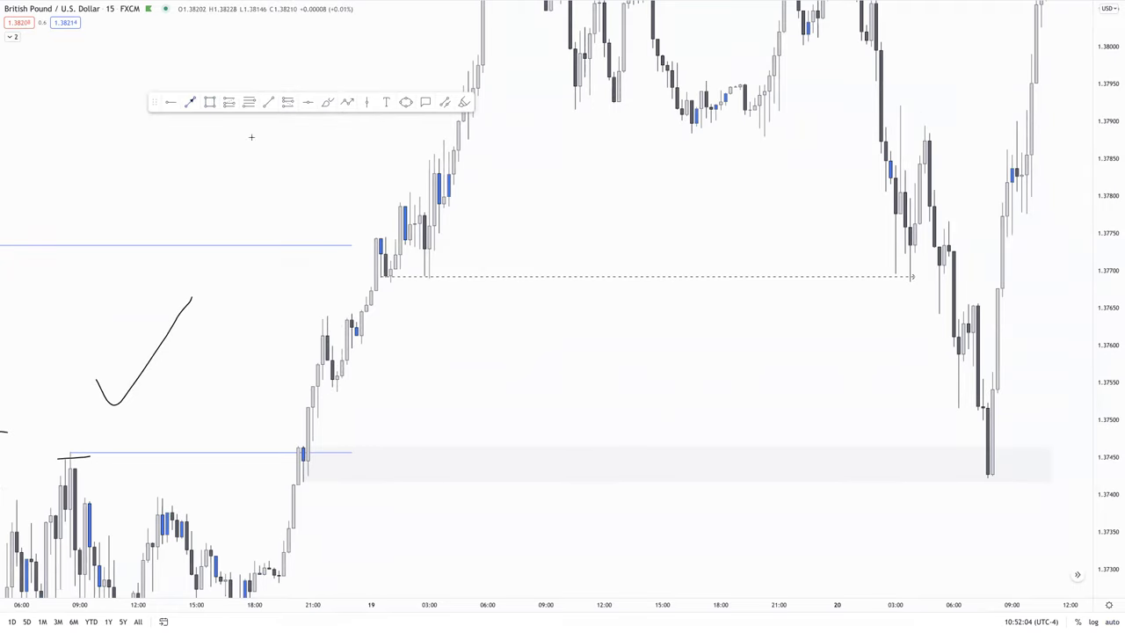
click(327, 387)
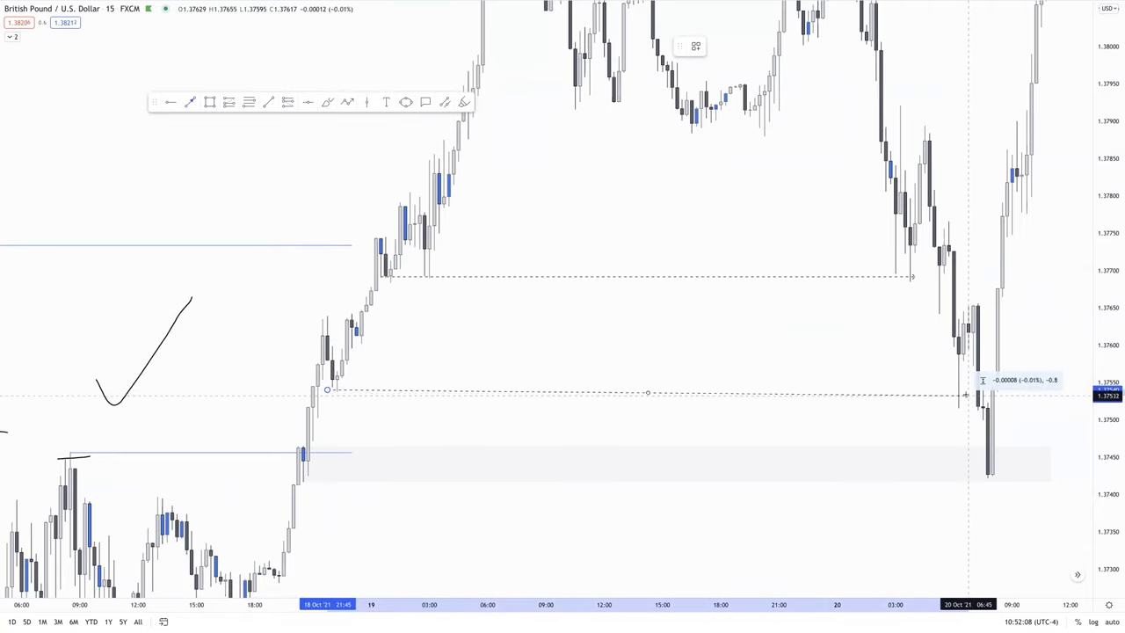
click(967, 390)
click(913, 431)
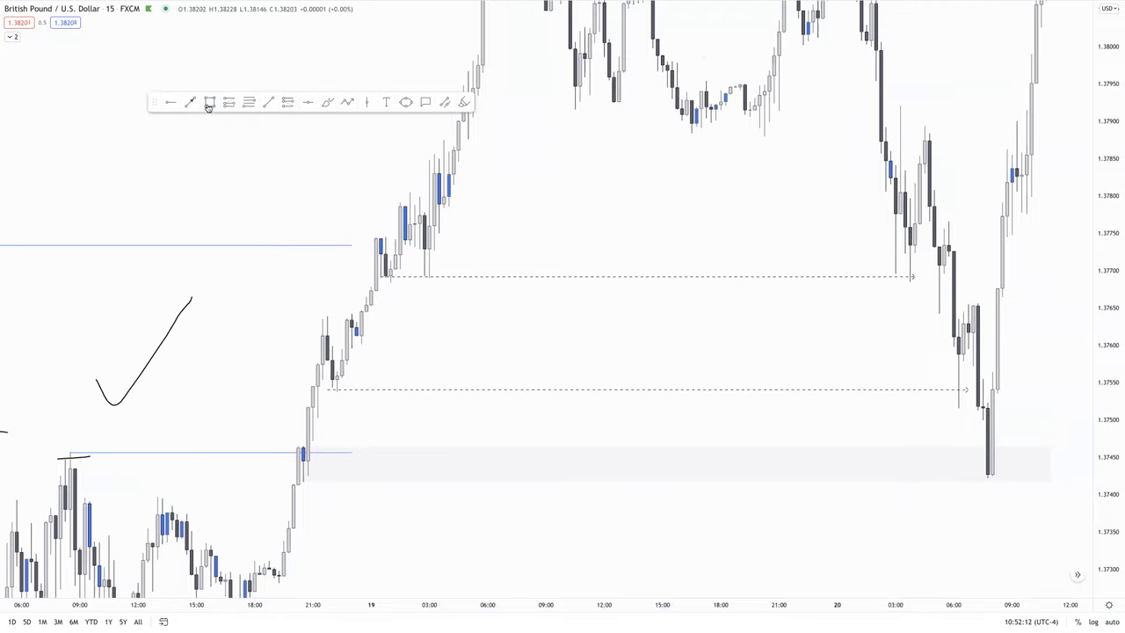
Draw a thin demand zone along the lower dashed arrow, from about 21:45 on 18 October to 06:45 on 20 October
click(331, 389)
click(967, 387)
click(892, 409)
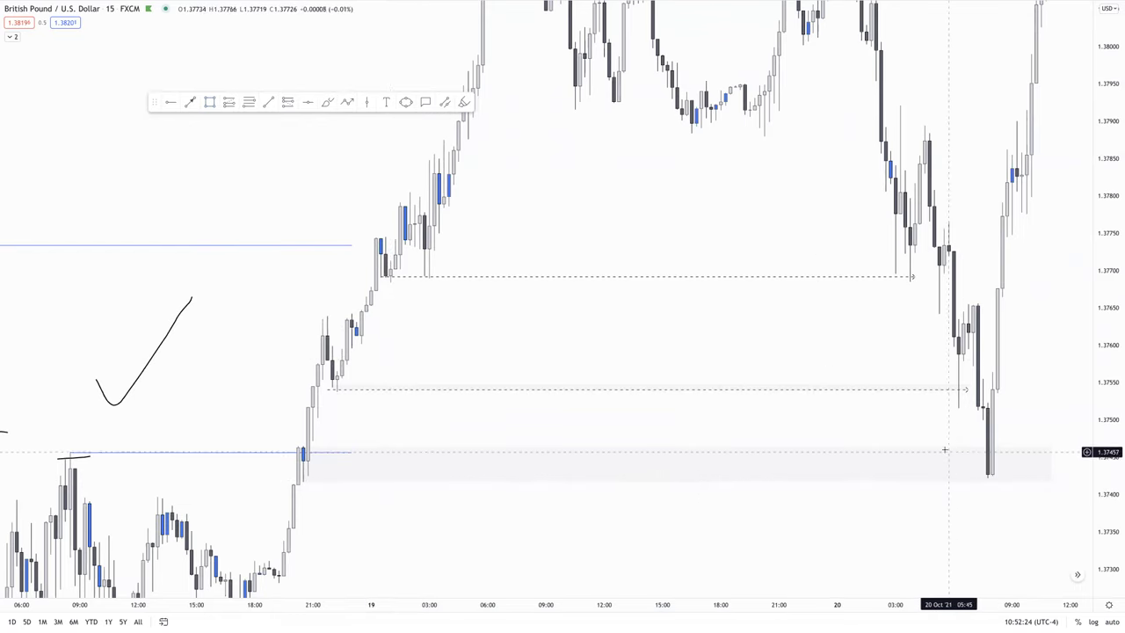
Draw a horizontal trend line at about 1.37655 from the 20 October 06:45 swing high to 10:30
scroll(840, 431, up, 1)
drag(840, 431, 698, 435)
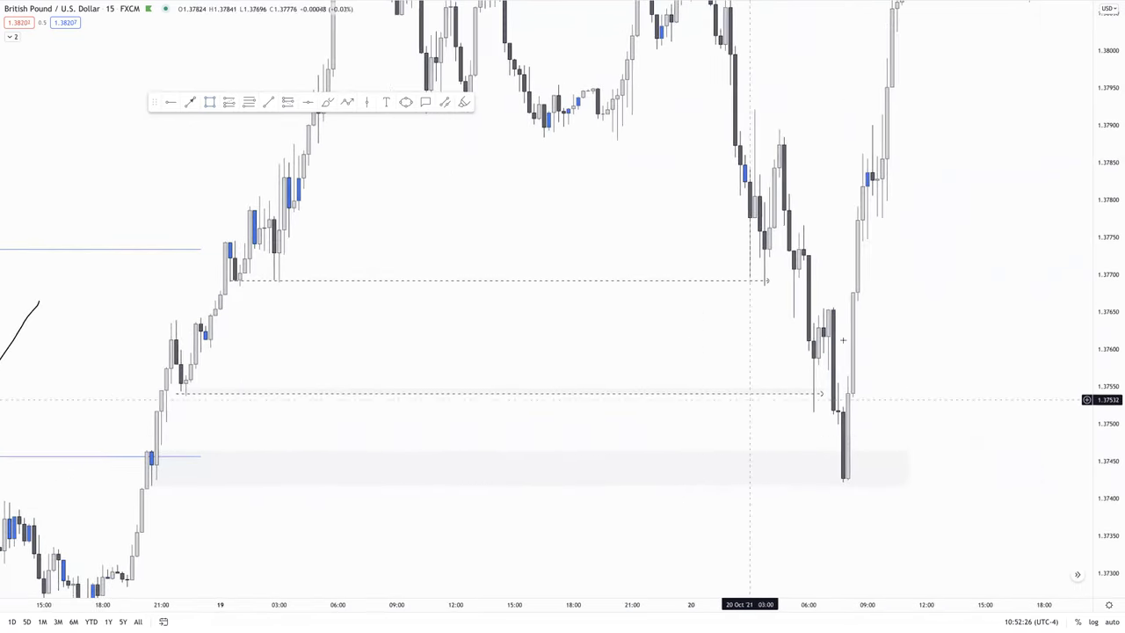
drag(957, 228, 294, 125)
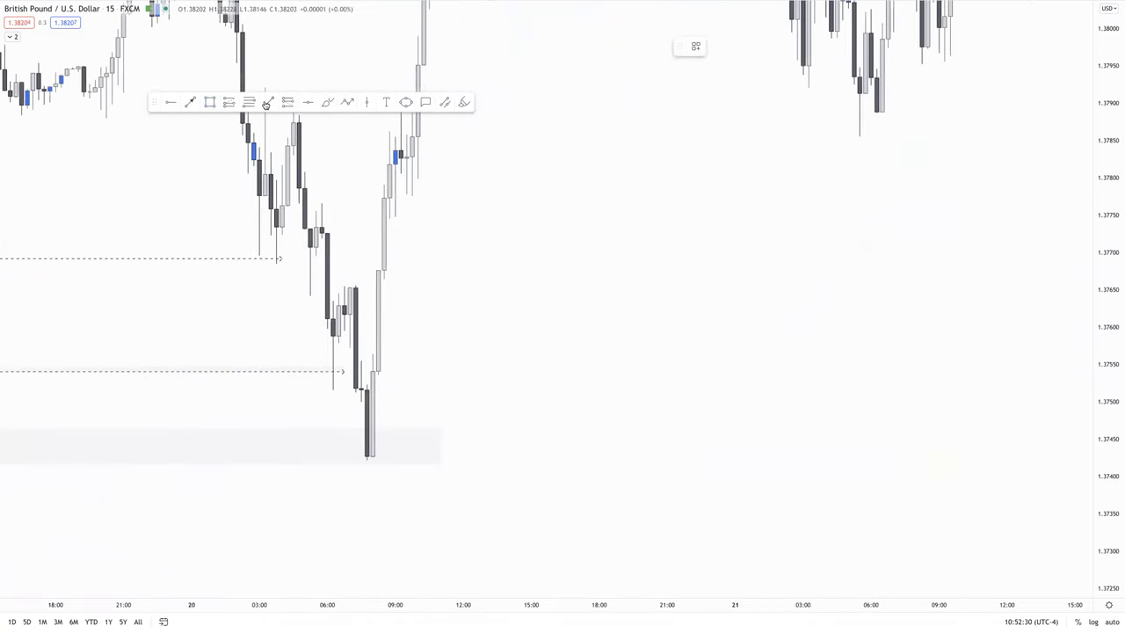
shift+click(344, 287)
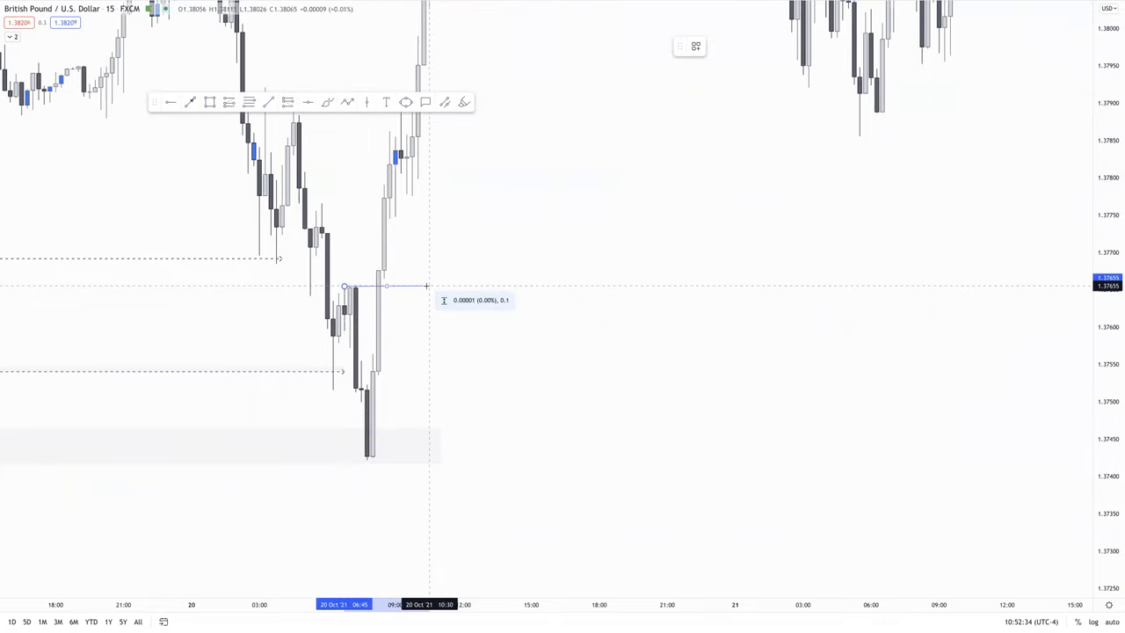
click(428, 287)
click(459, 265)
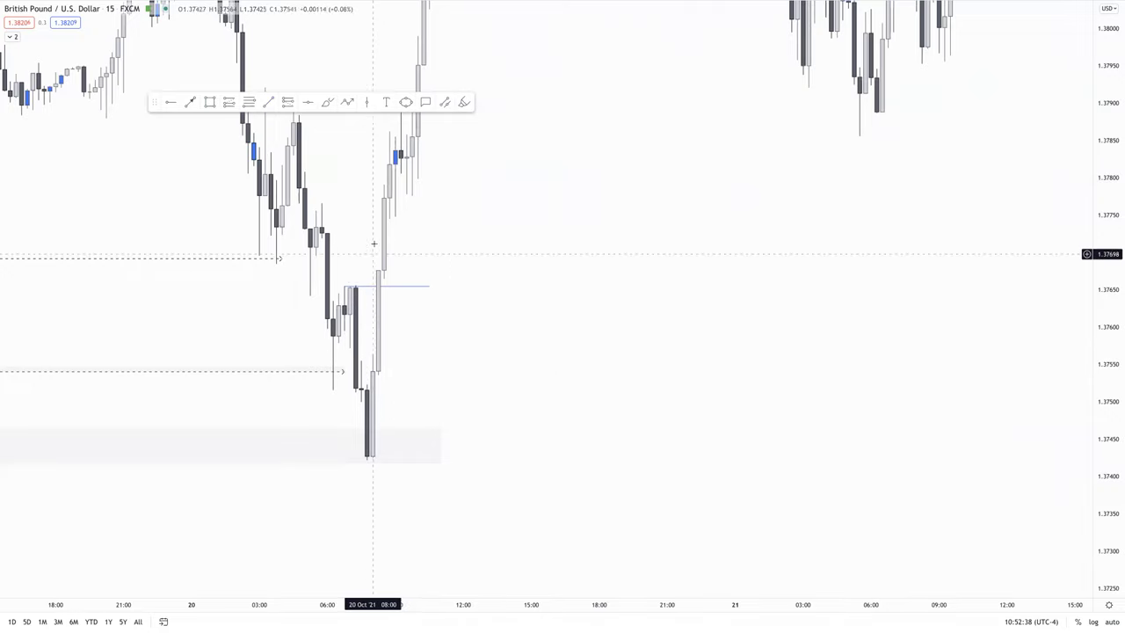
Review the marked GBP/USD structure, demand zones and liquidity lows from 14 to 21 October
scroll(642, 331, down, 5)
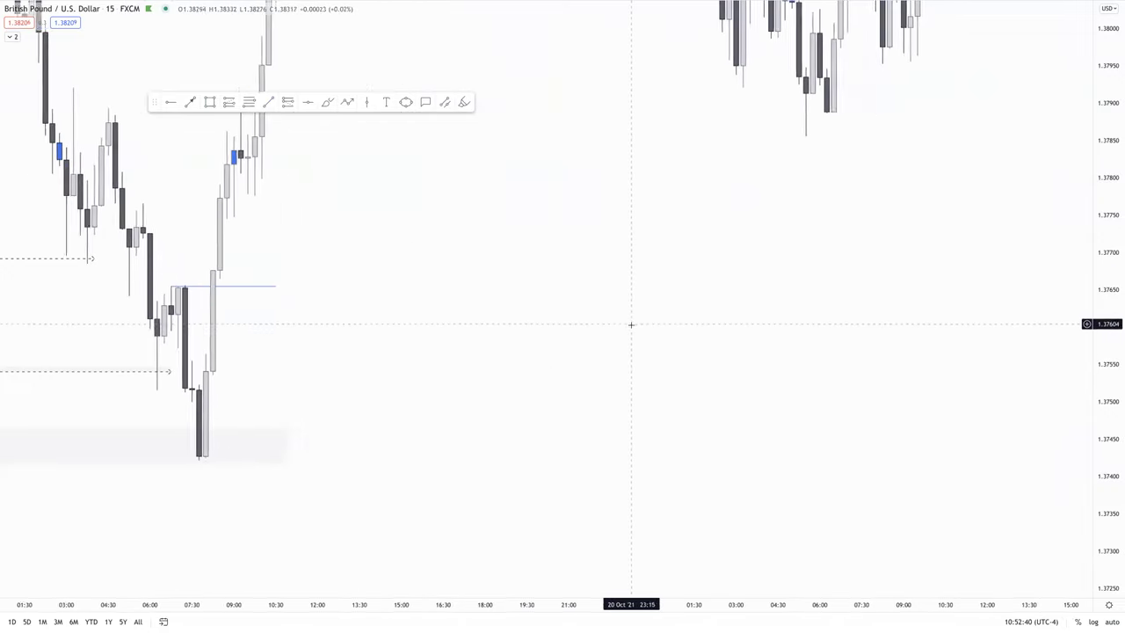
drag(1118, 195, 1115, 462)
scroll(950, 432, down, 2)
drag(931, 400, 894, 472)
scroll(882, 447, down, 2)
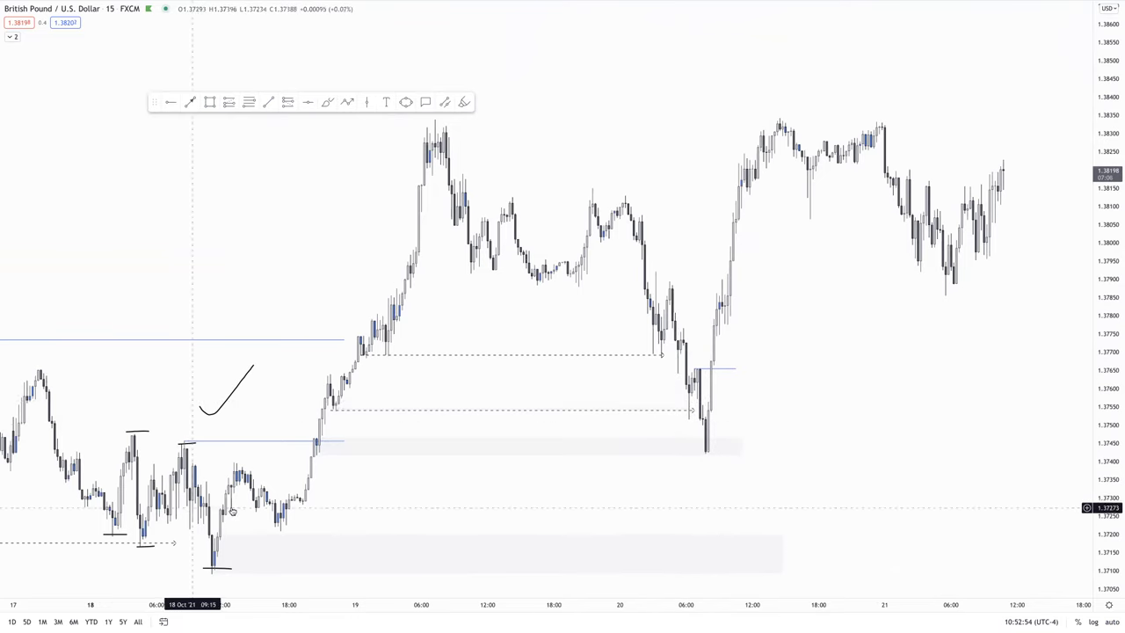
scroll(356, 443, left, 5)
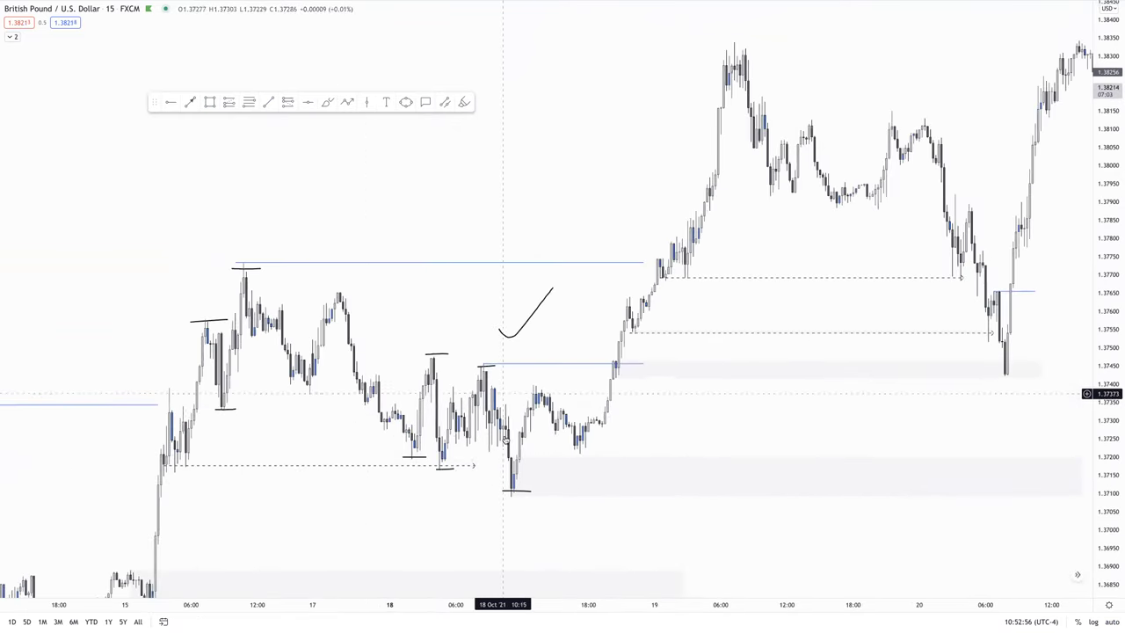
scroll(253, 515, left, 8)
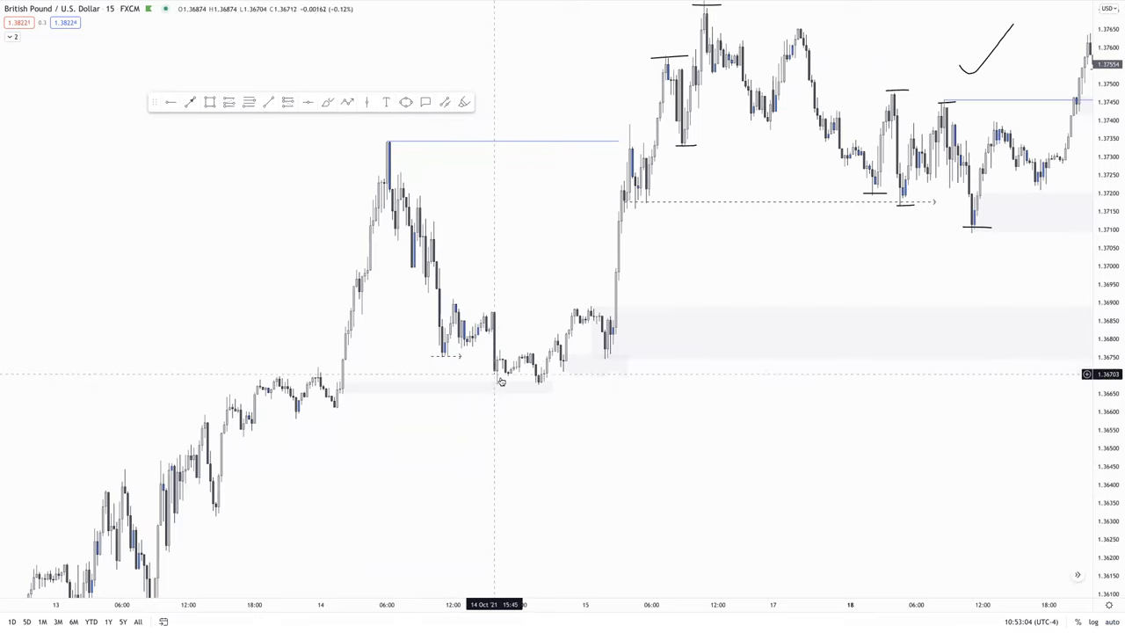
scroll(754, 218, right, 10)
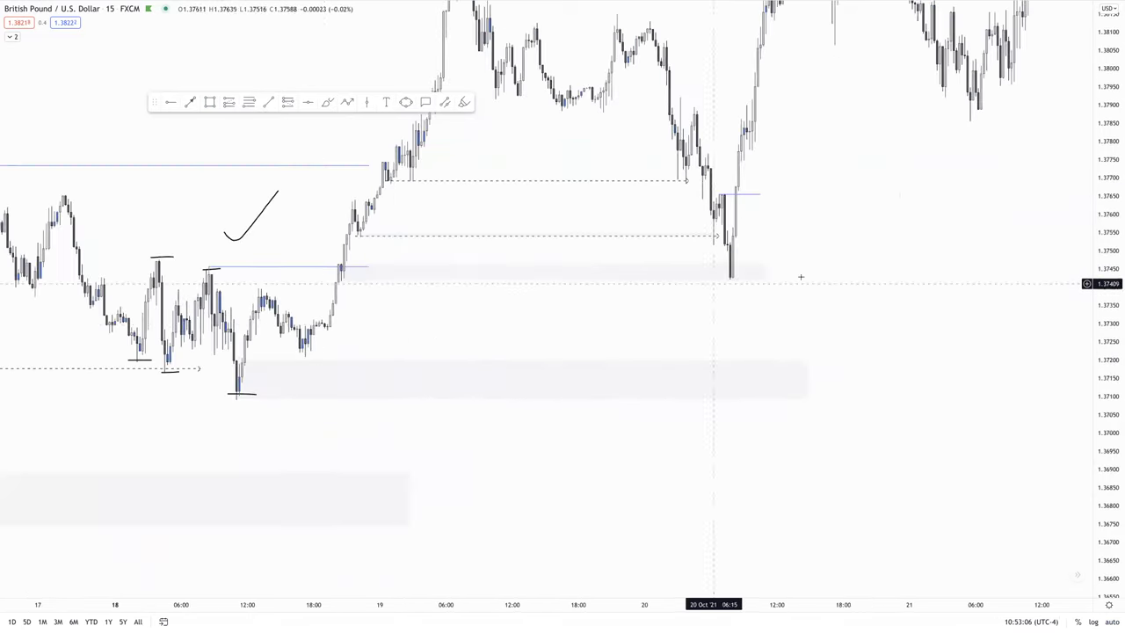
scroll(534, 500, right, 5)
scroll(604, 392, down, 5)
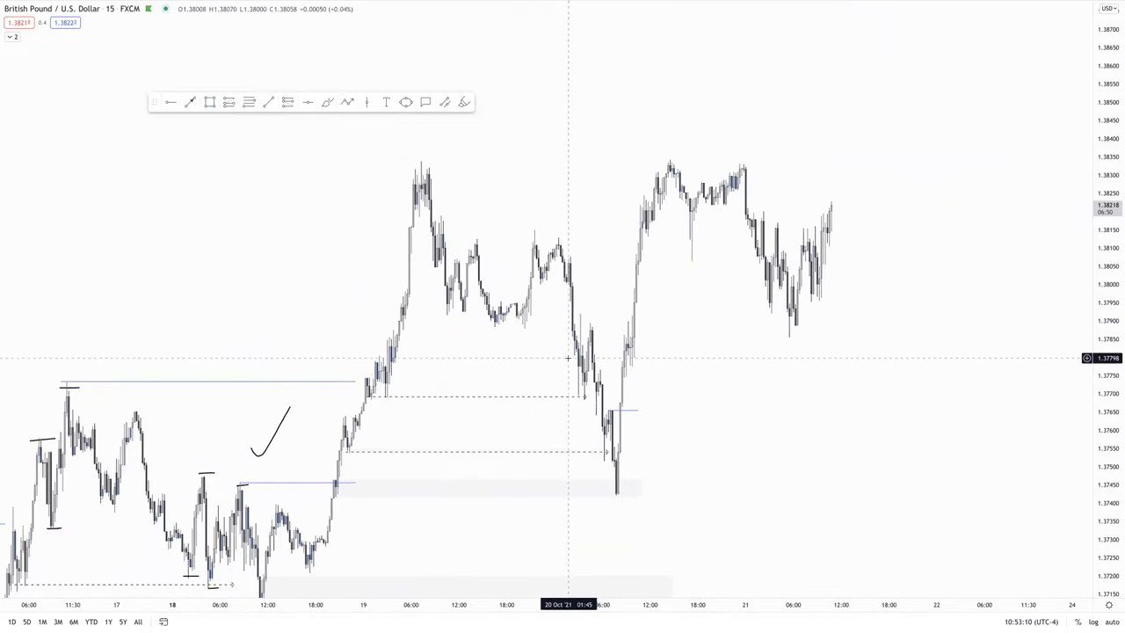
Page through the other watchlist charts, including USD/JPY, US Nas 100 and EUR/USD, and return to GBP/USD
key(Down)
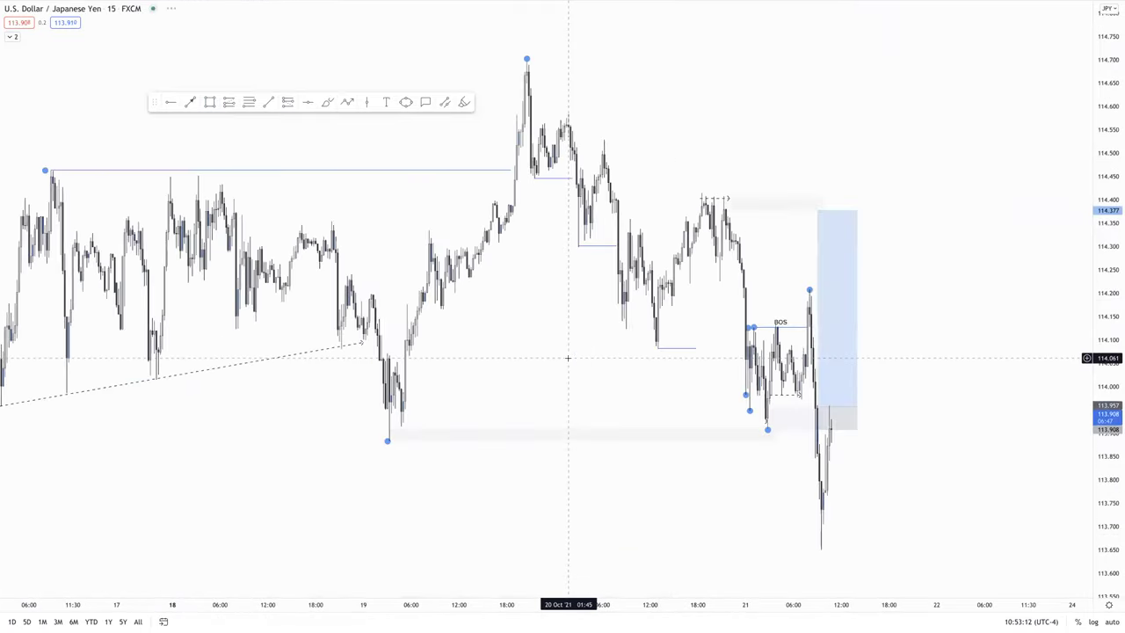
key(Down)
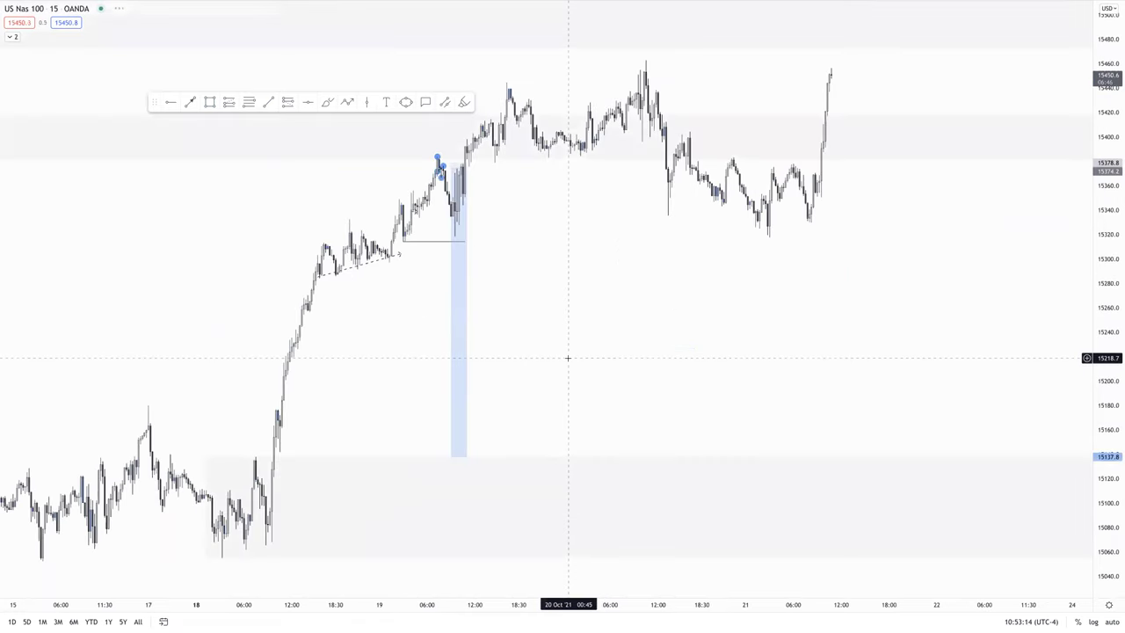
key(Down)
key(Down)
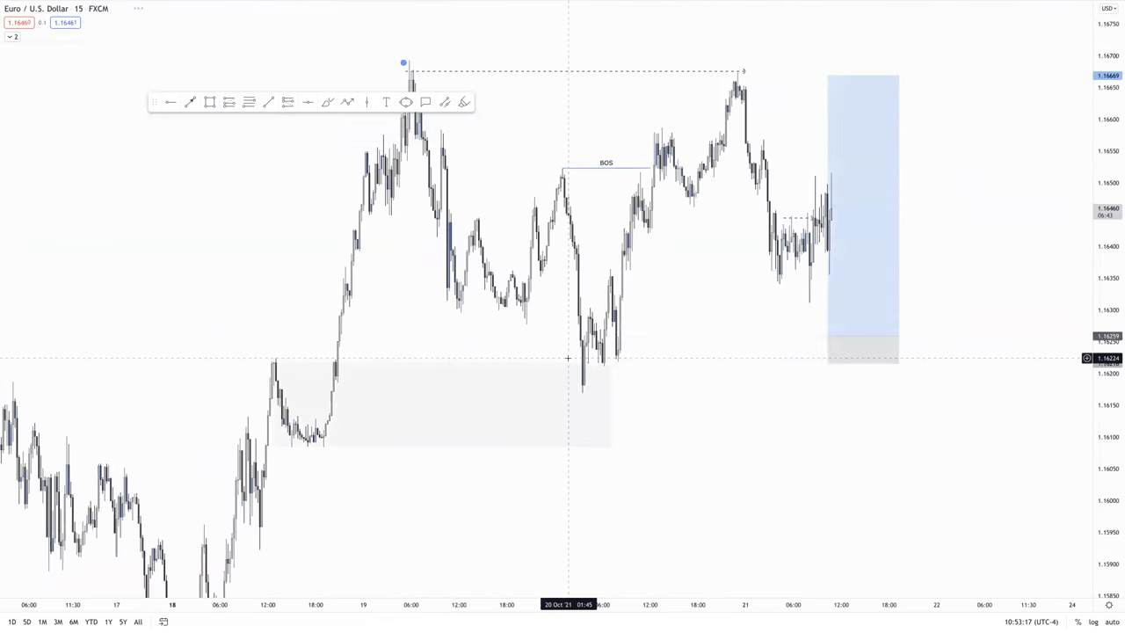
key(Down)
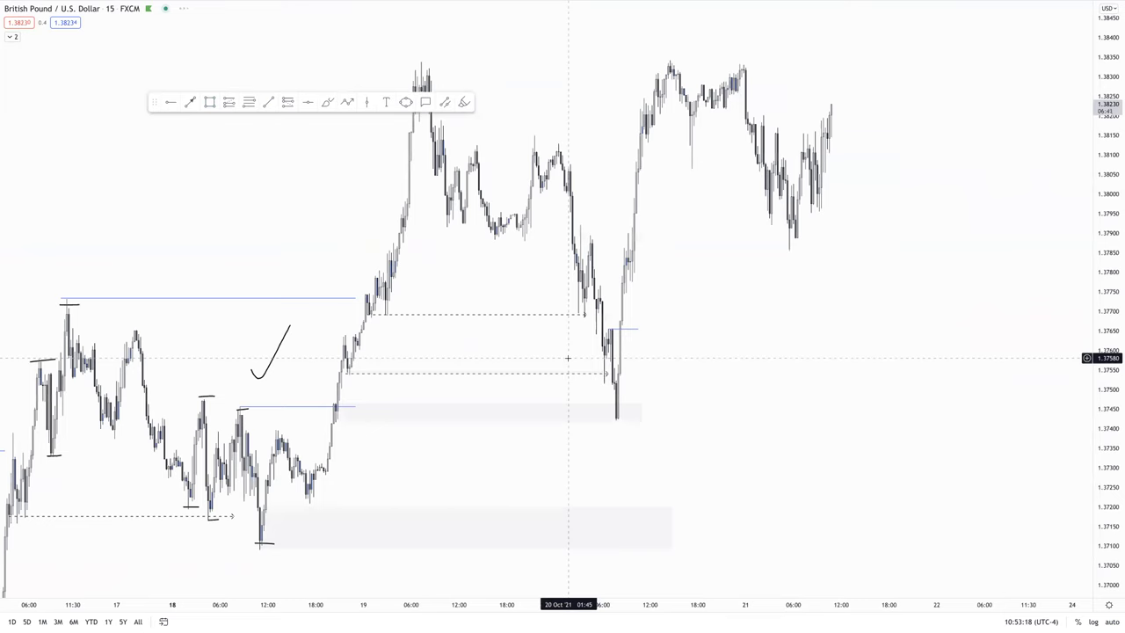
Open the USD/JPY chart and examine the long position following the 21 October break of structure
key(Down)
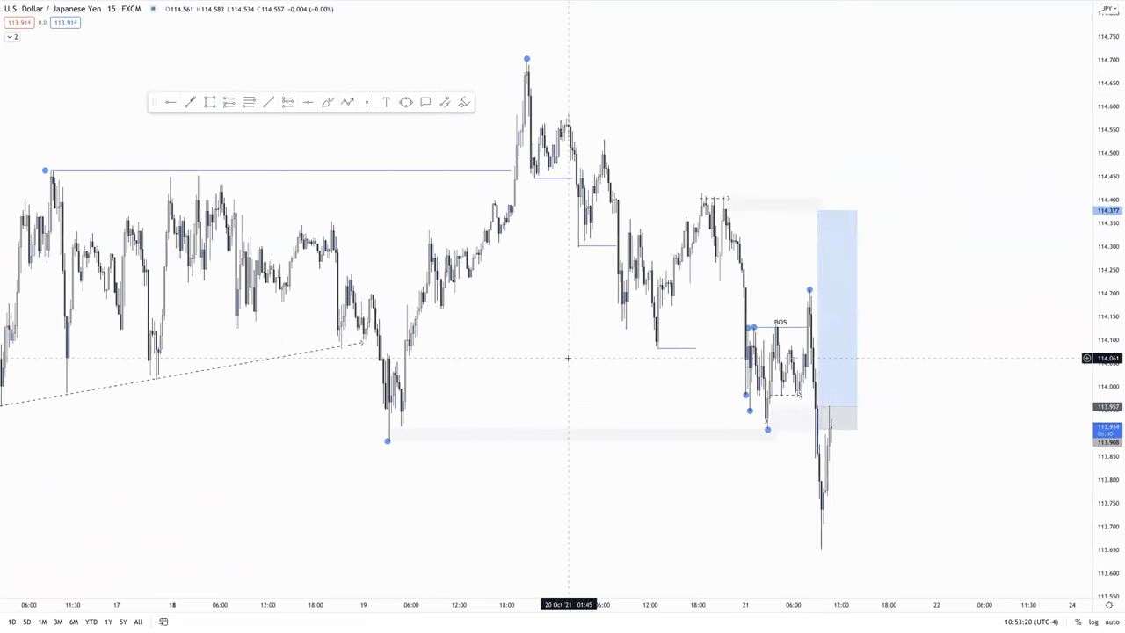
scroll(625, 332, up, 3)
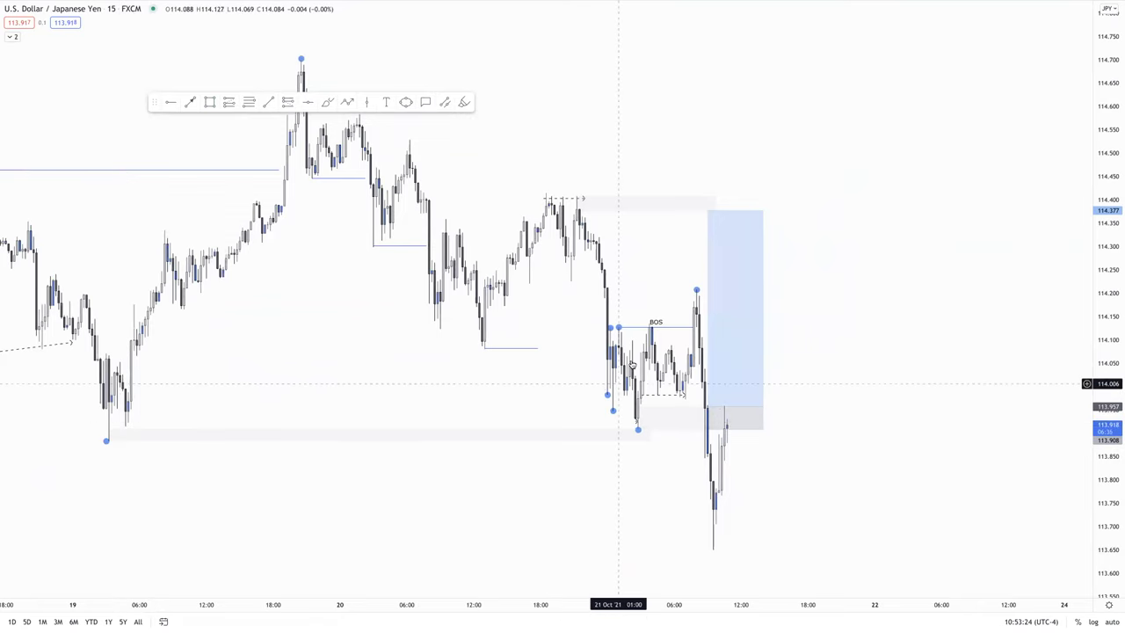
mouse_move(724, 305)
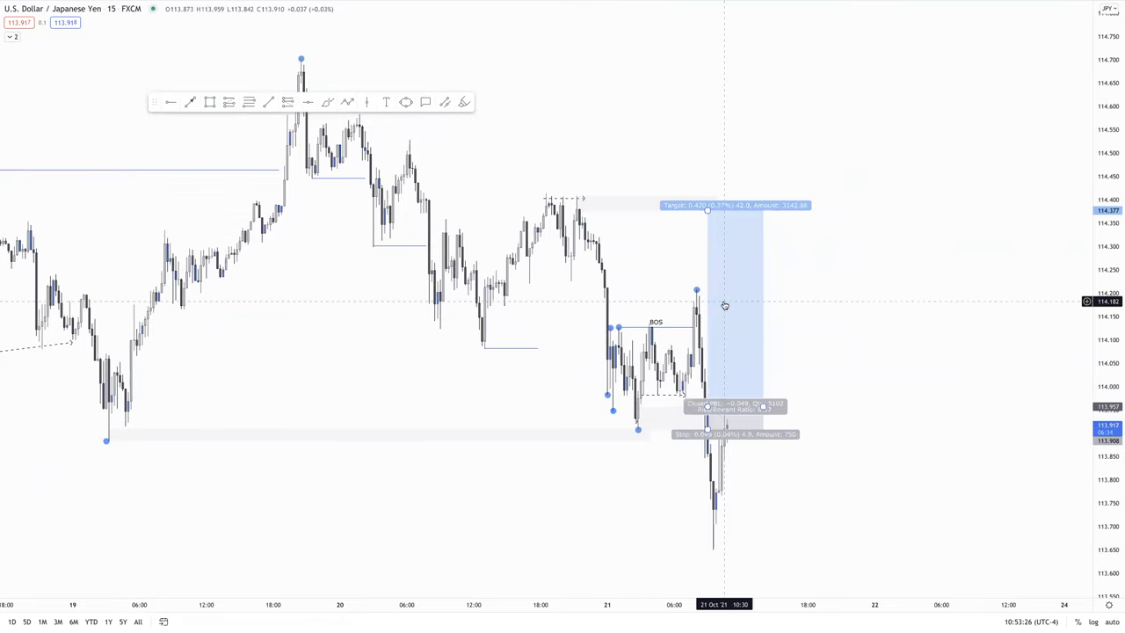
scroll(726, 334, up, 5)
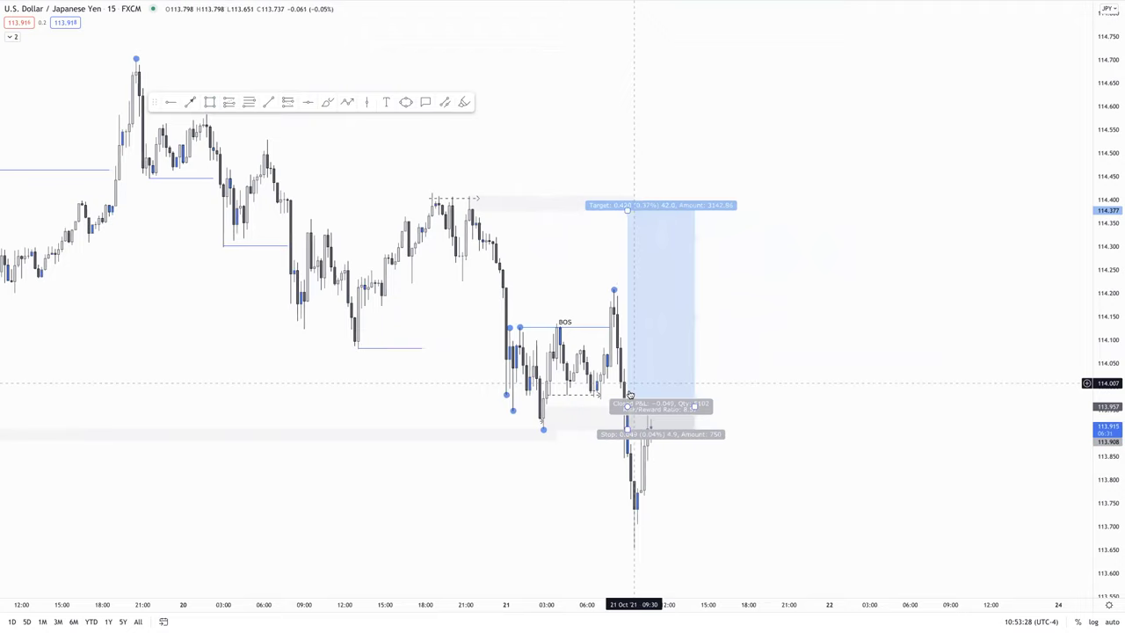
scroll(729, 362, up, 1)
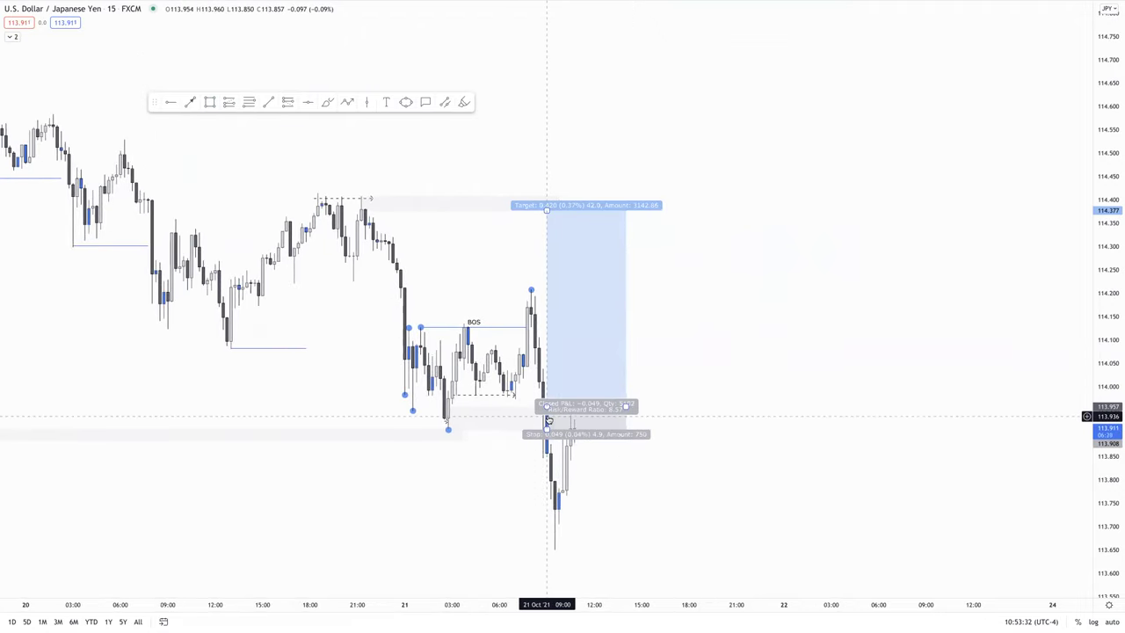
Switch to the AUD/USD chart and examine its breaks of structure, demand zones and long position from 19 to 21 October
key(Down)
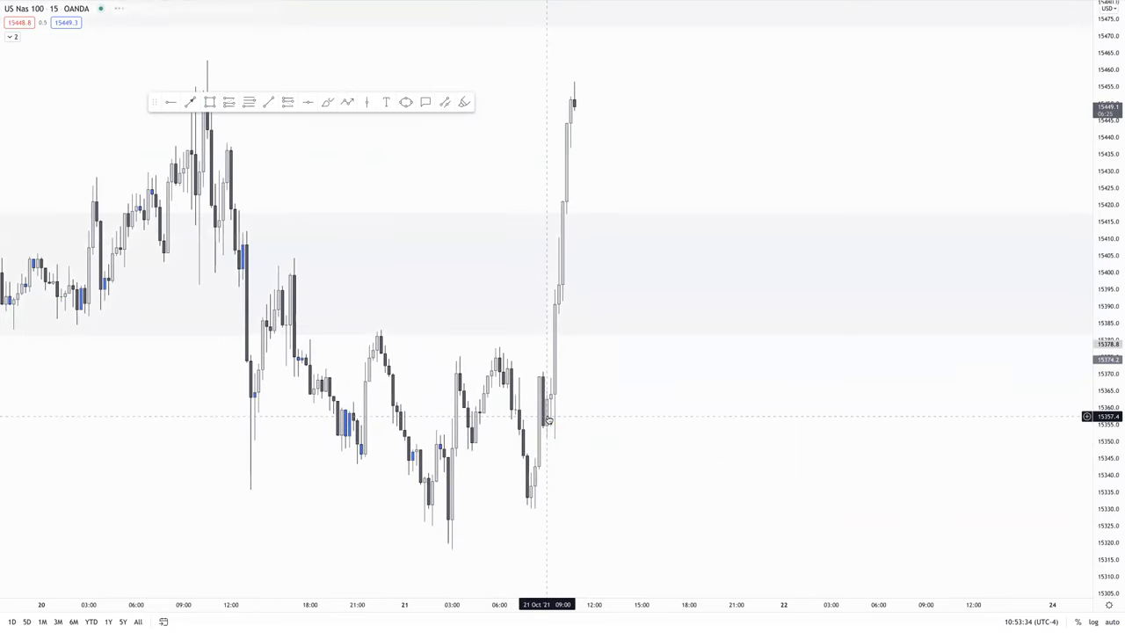
key(Down)
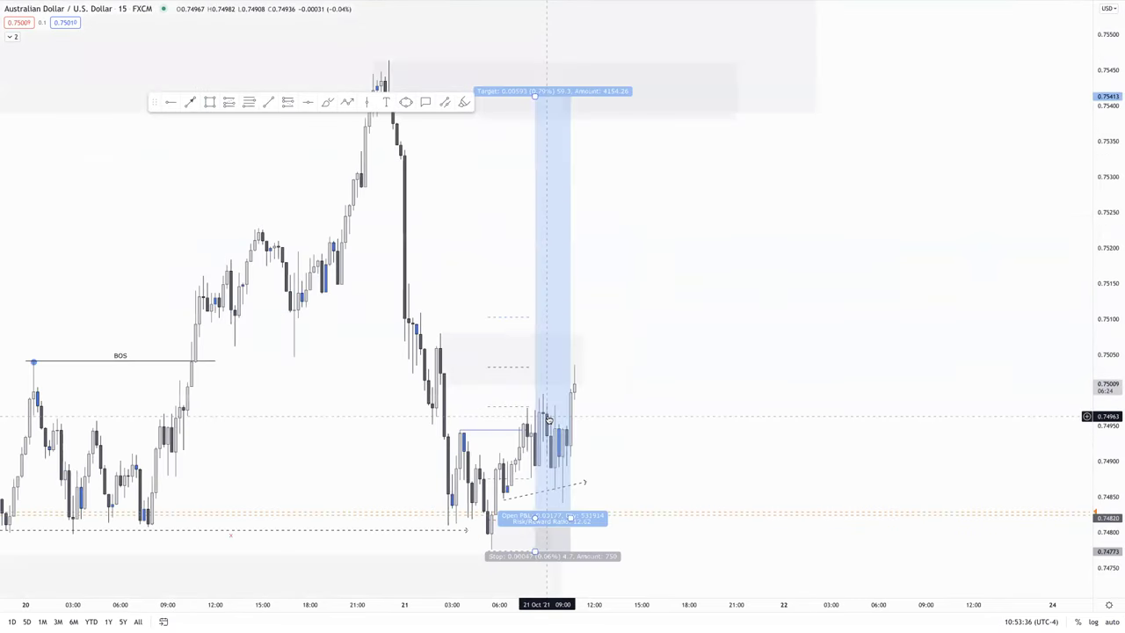
drag(762, 325, 914, 306)
scroll(874, 318, up, 2)
scroll(834, 322, up, 3)
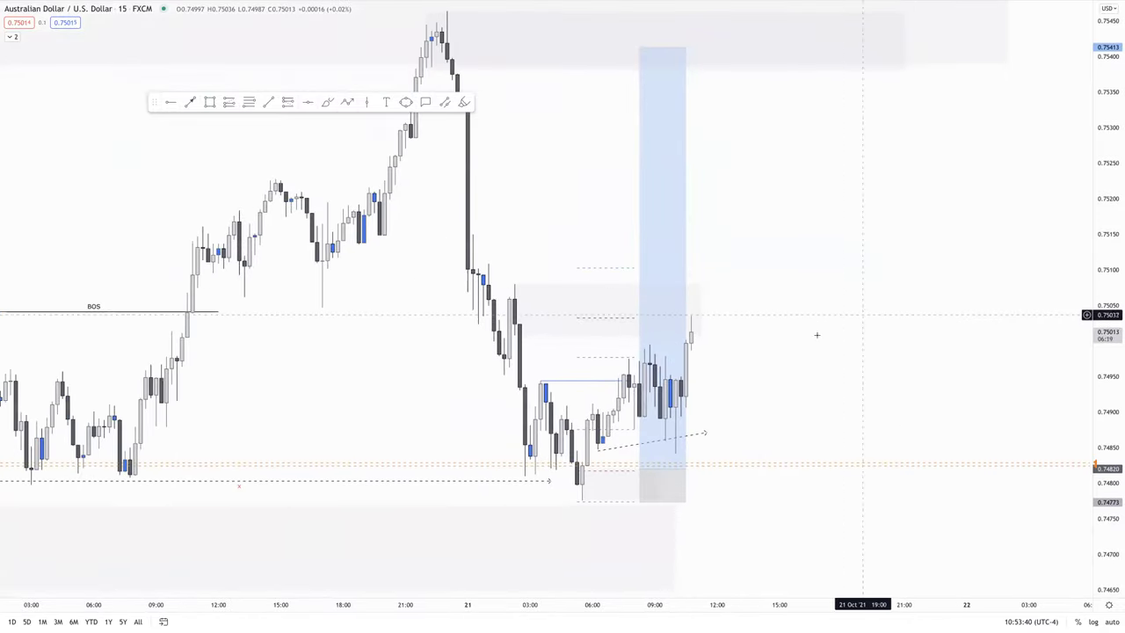
scroll(671, 422, up, 2)
scroll(671, 422, down, 3)
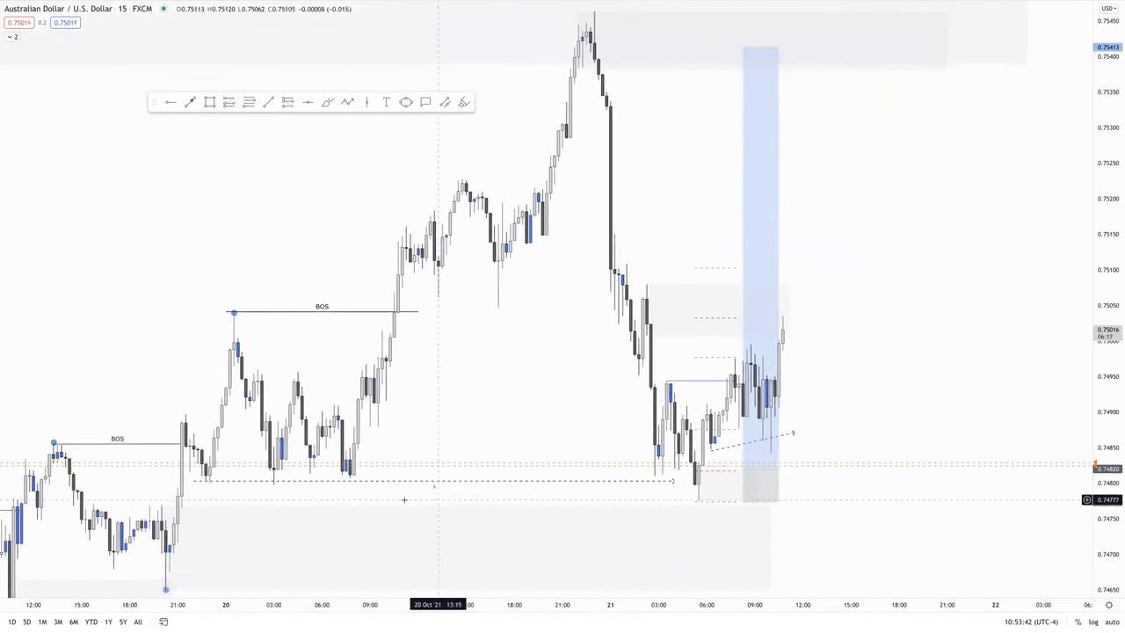
scroll(330, 498, down, 3)
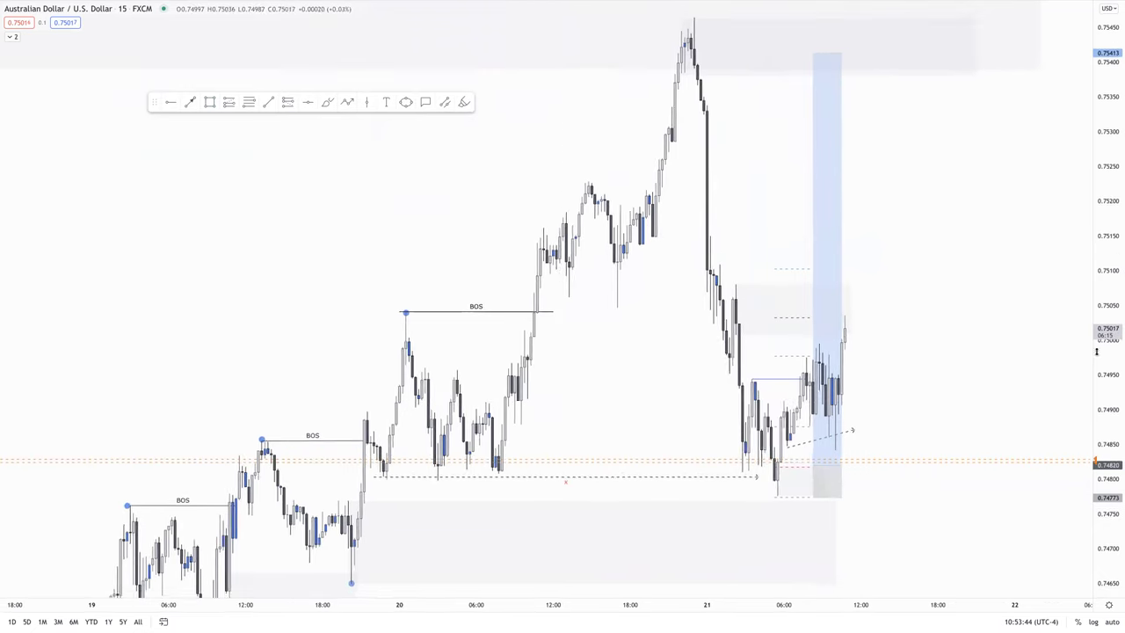
Draw a demand zone rectangle beside the 19 October 09:15 swing low on AUD/USD, spanning about 0.74571 to 0.74652
click(229, 480)
drag(226, 483, 213, 494)
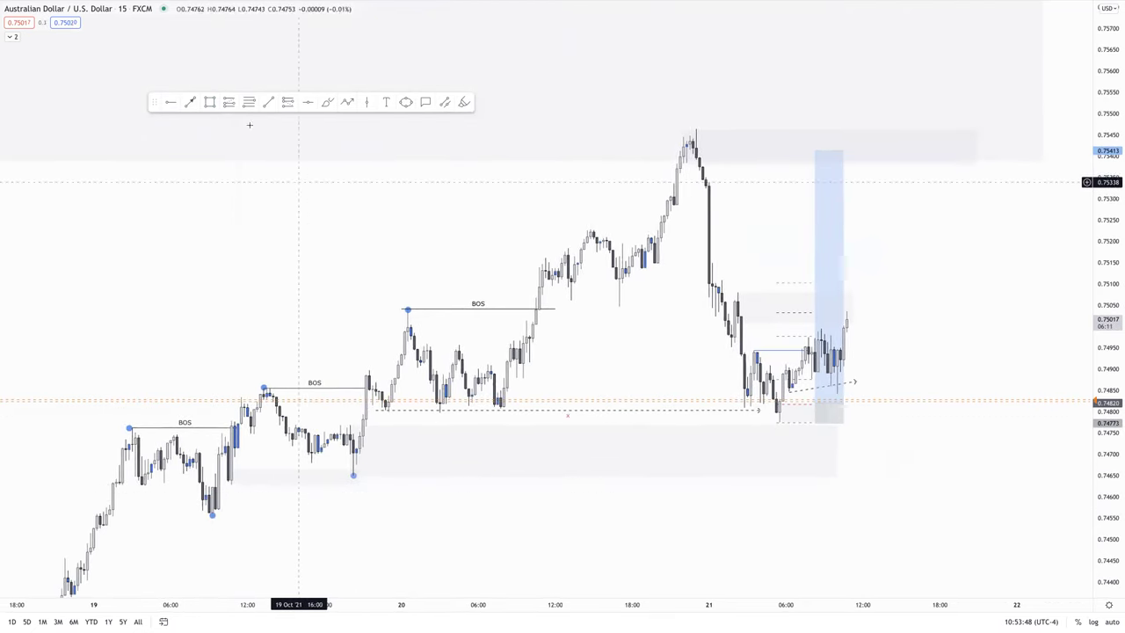
click(209, 102)
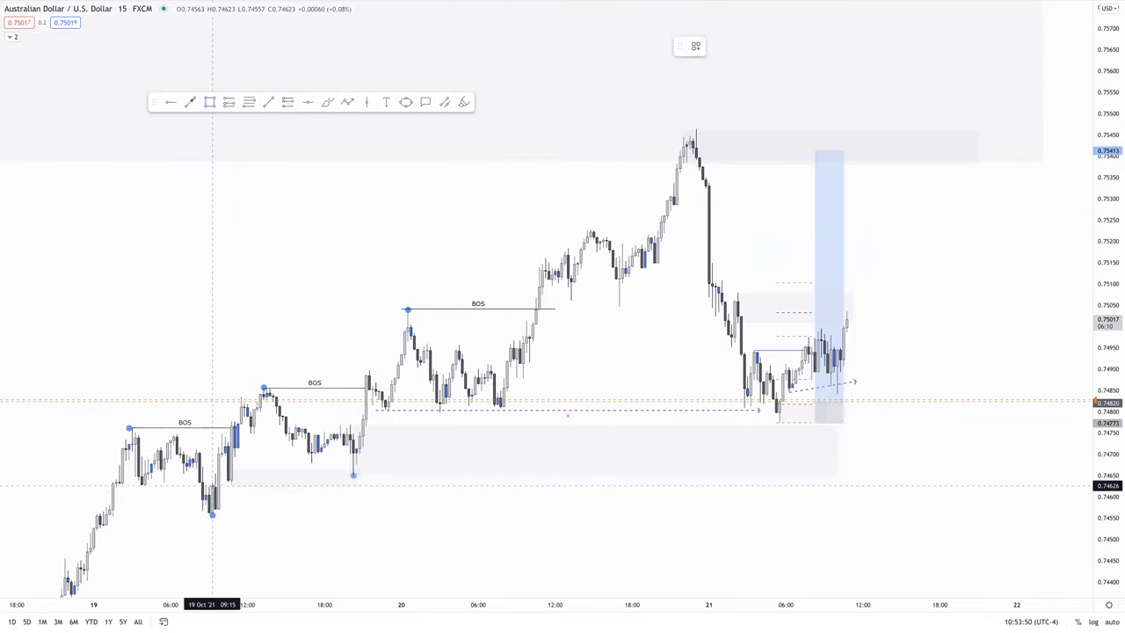
drag(214, 475, 251, 516)
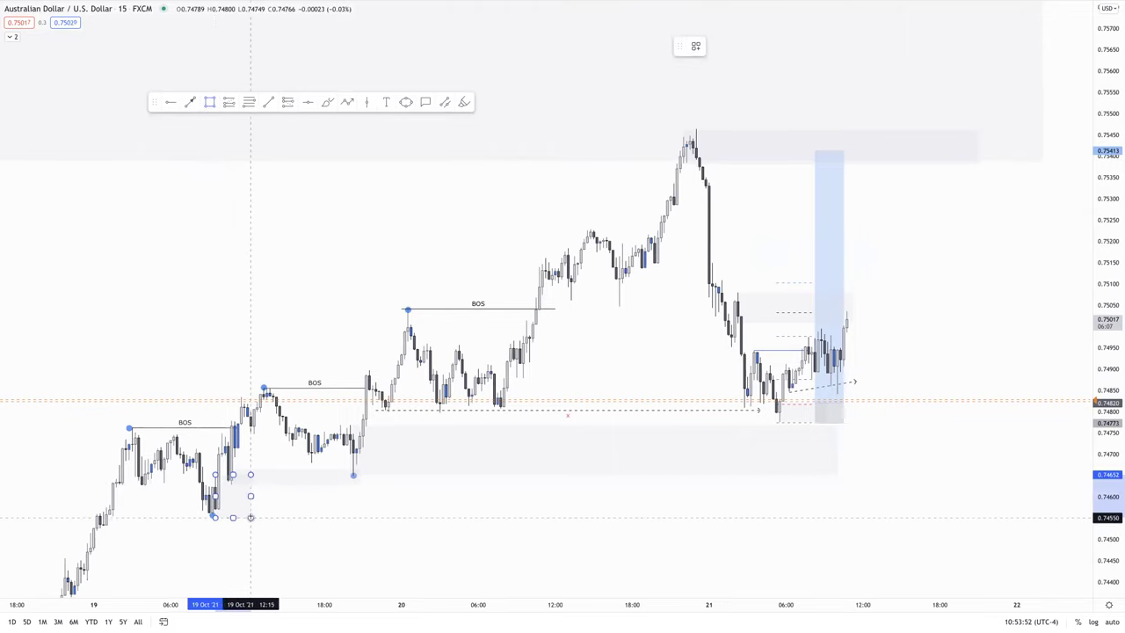
click(250, 508)
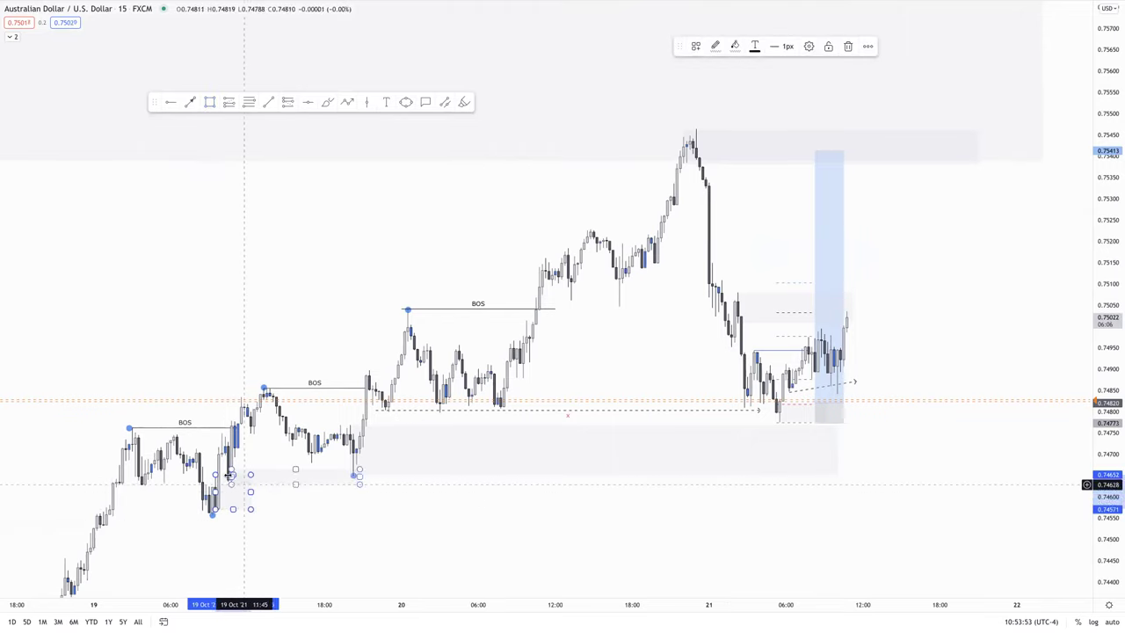
click(251, 456)
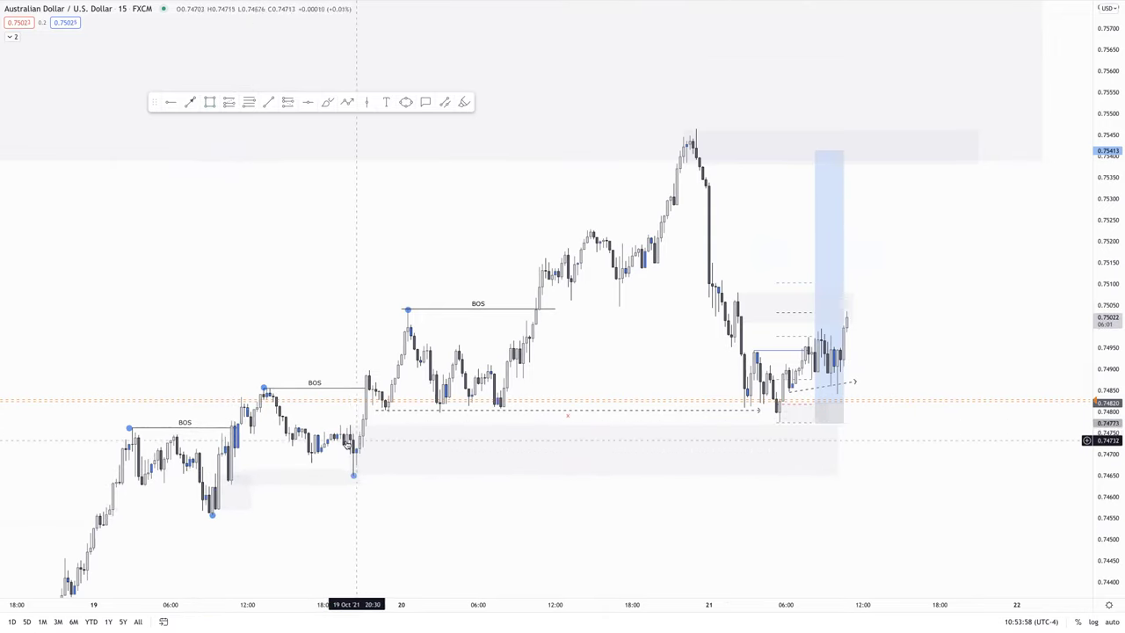
Review the AUD/USD long position, switch to the EUR/USD chart and examine its break of structure, demand zones and long position
drag(839, 423, 831, 423)
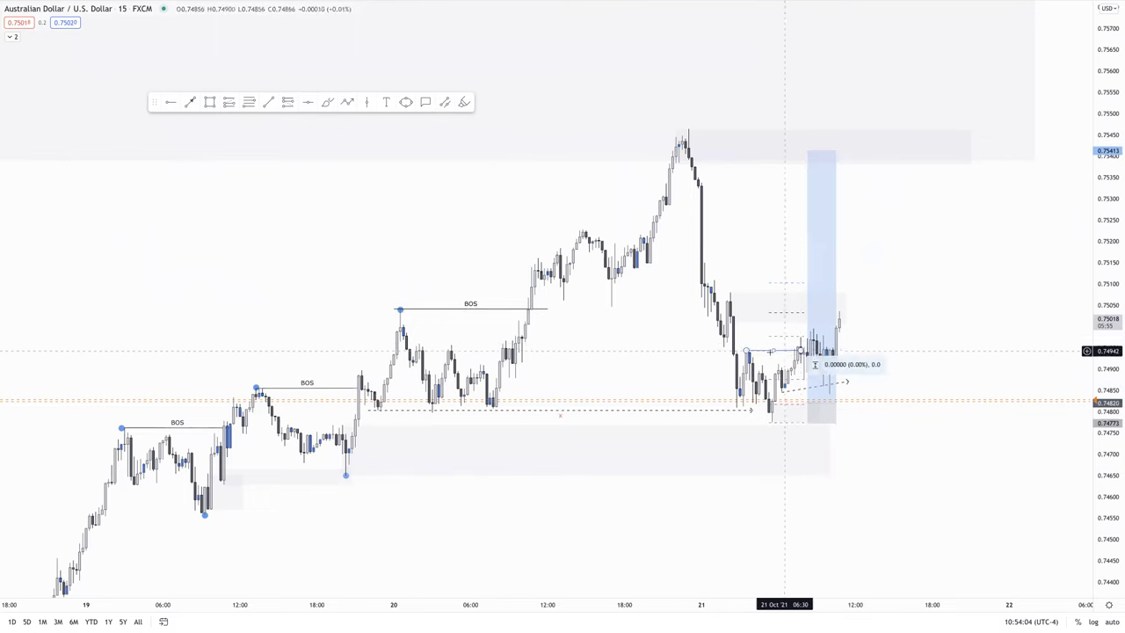
drag(946, 344, 873, 366)
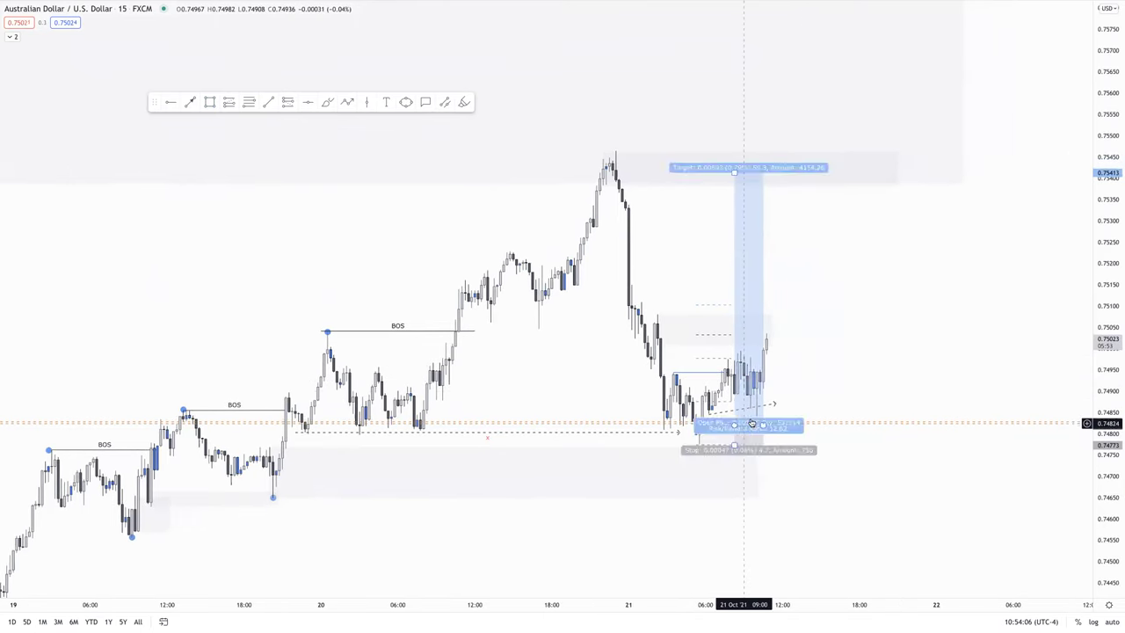
key(Down)
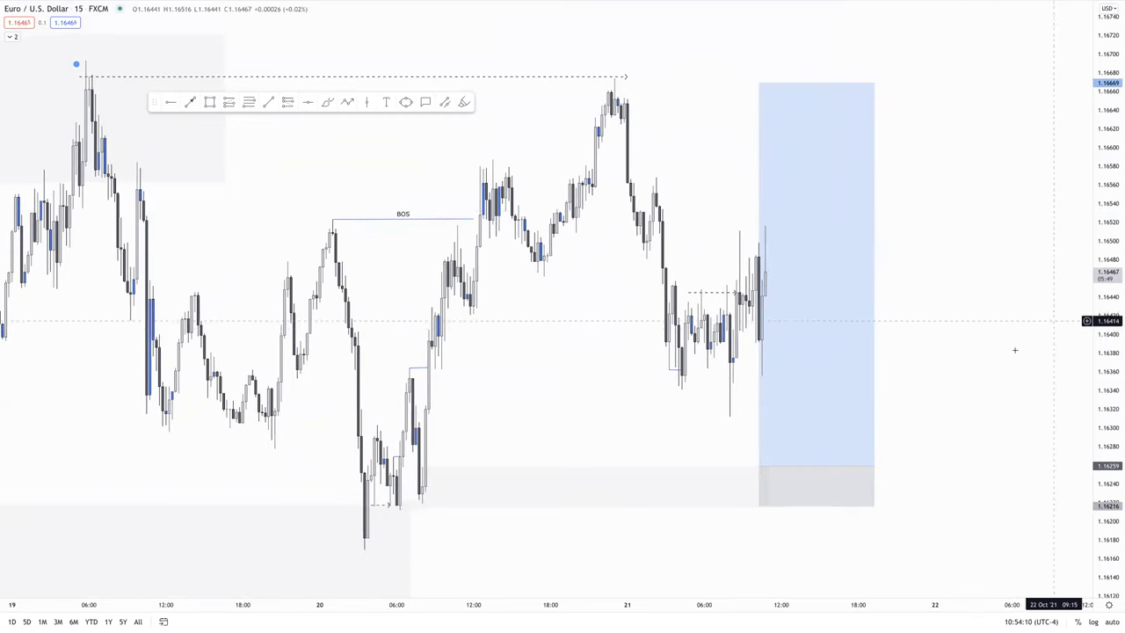
drag(1107, 279, 1105, 444)
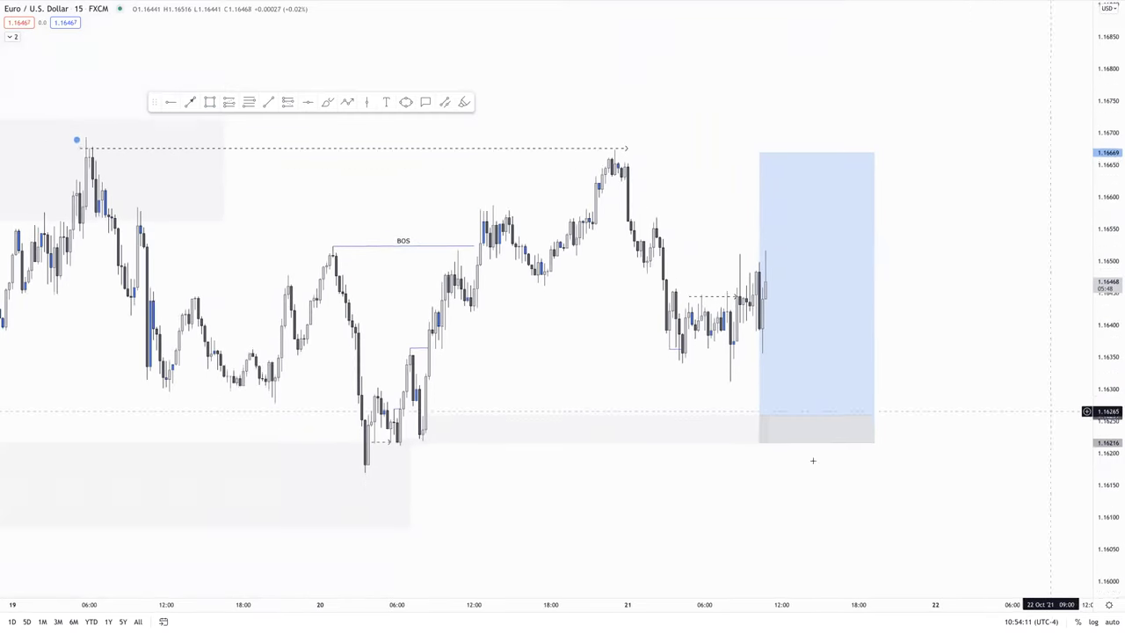
click(421, 435)
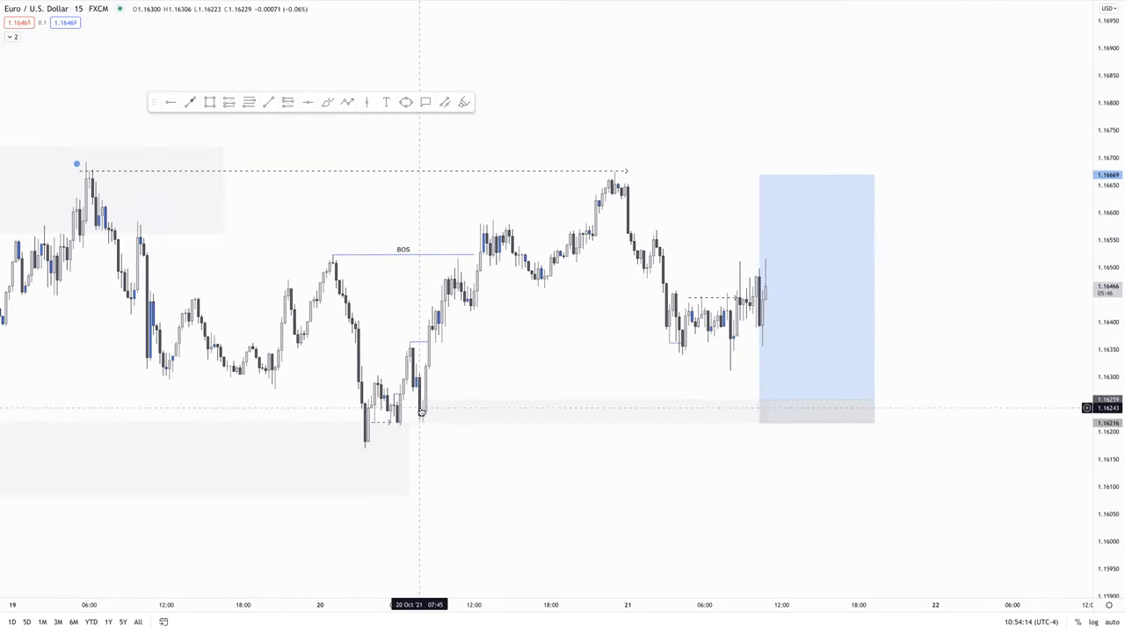
shift+click(410, 341)
click(409, 342)
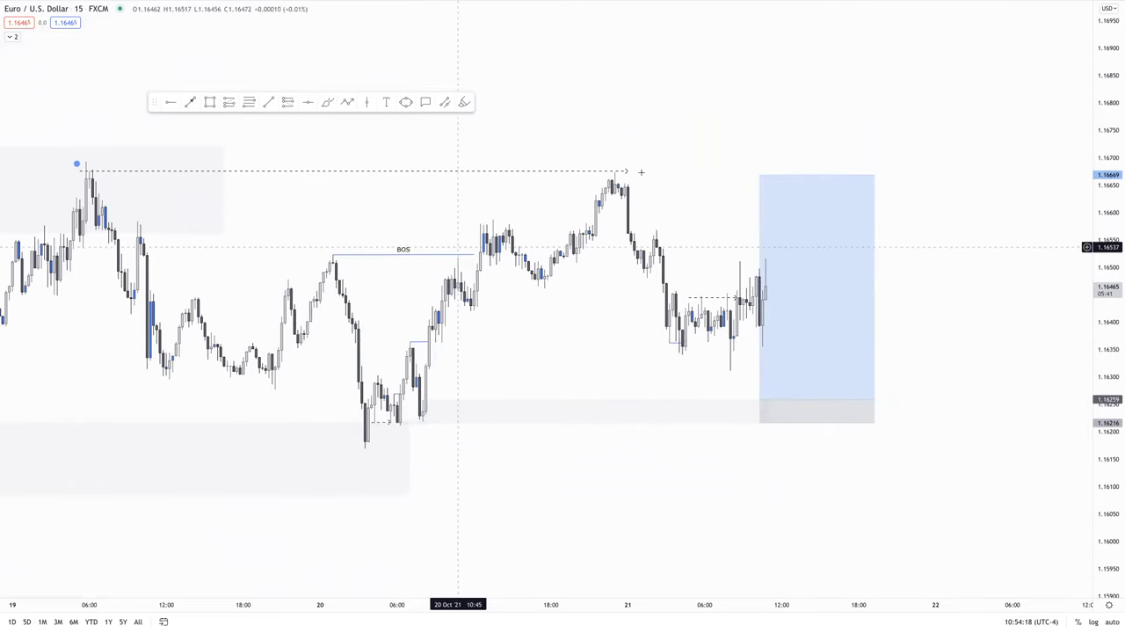
scroll(725, 377, down, 2)
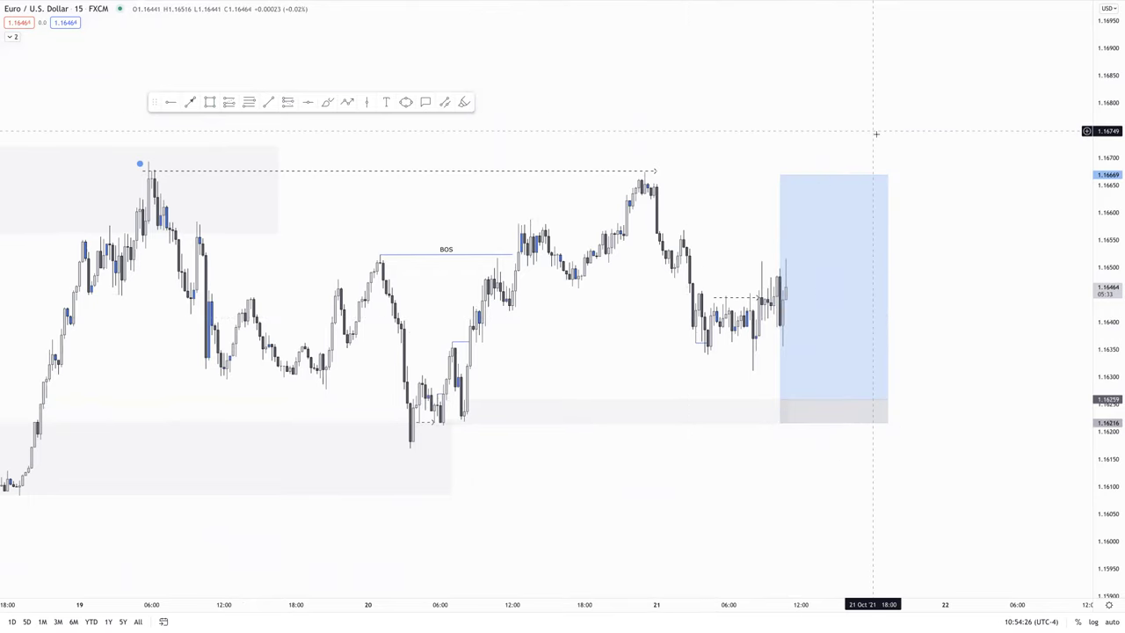
scroll(875, 133, left, 10)
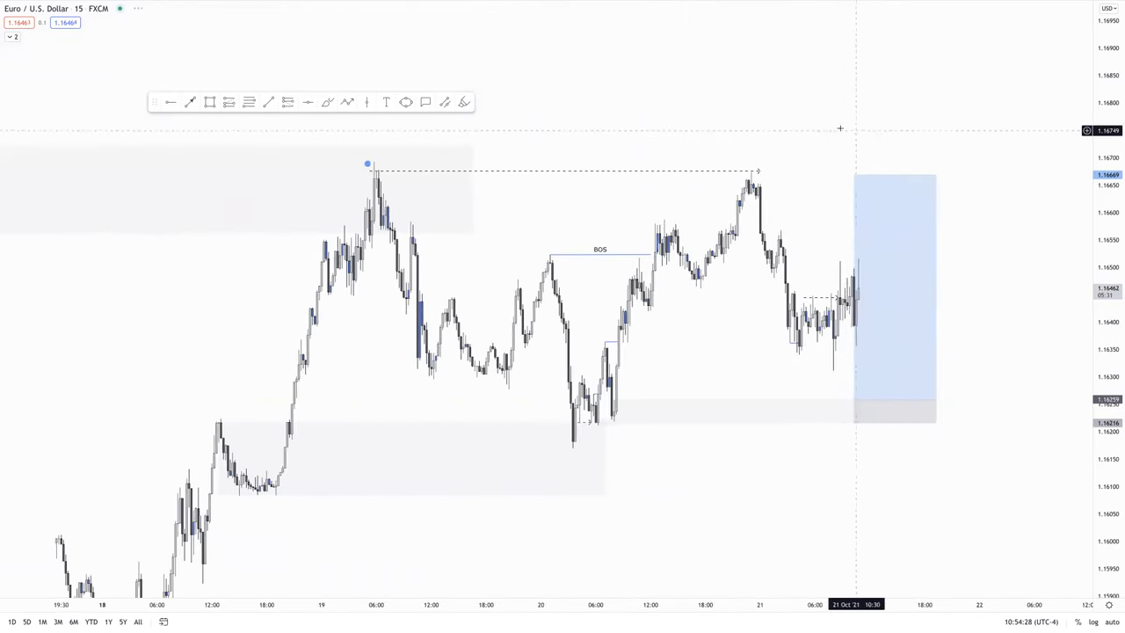
scroll(1032, 283, down, 3)
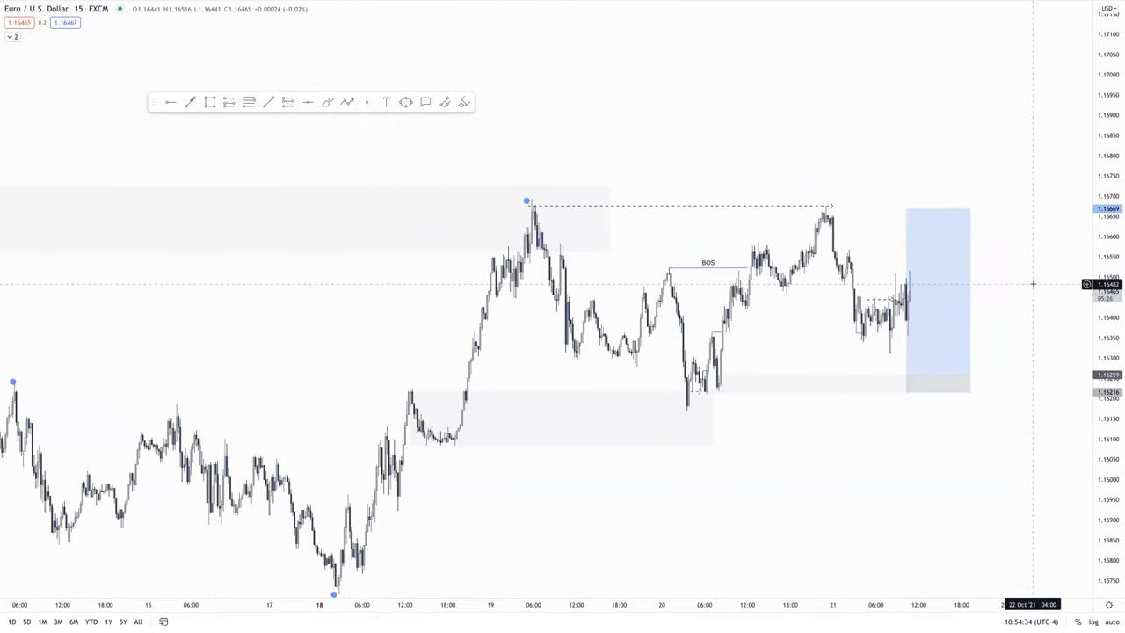
mouse_move(740, 4)
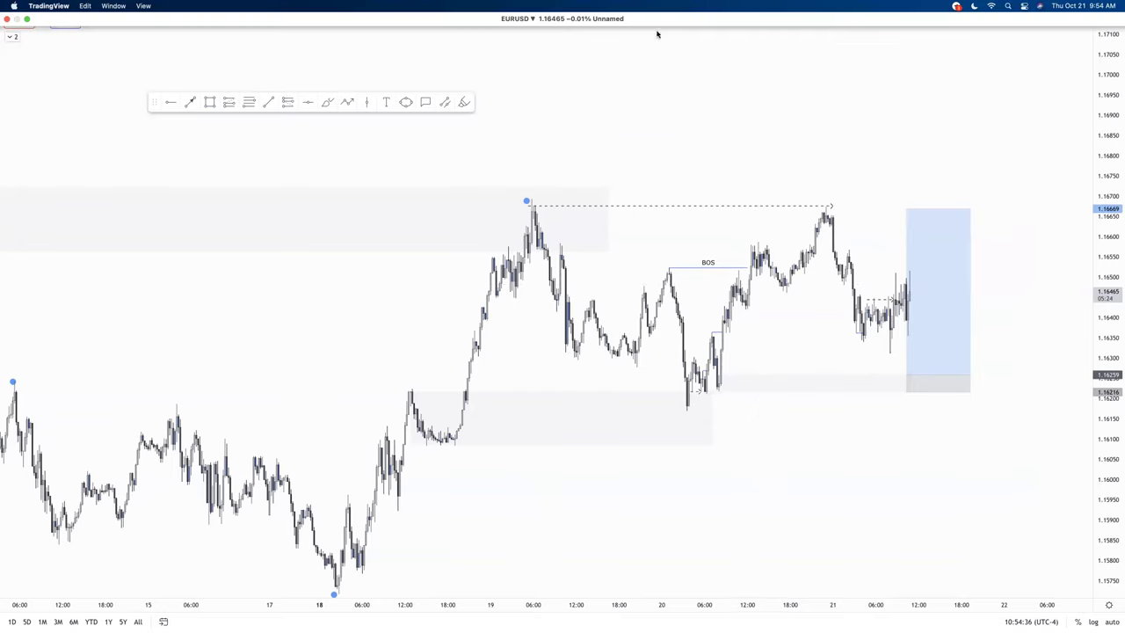